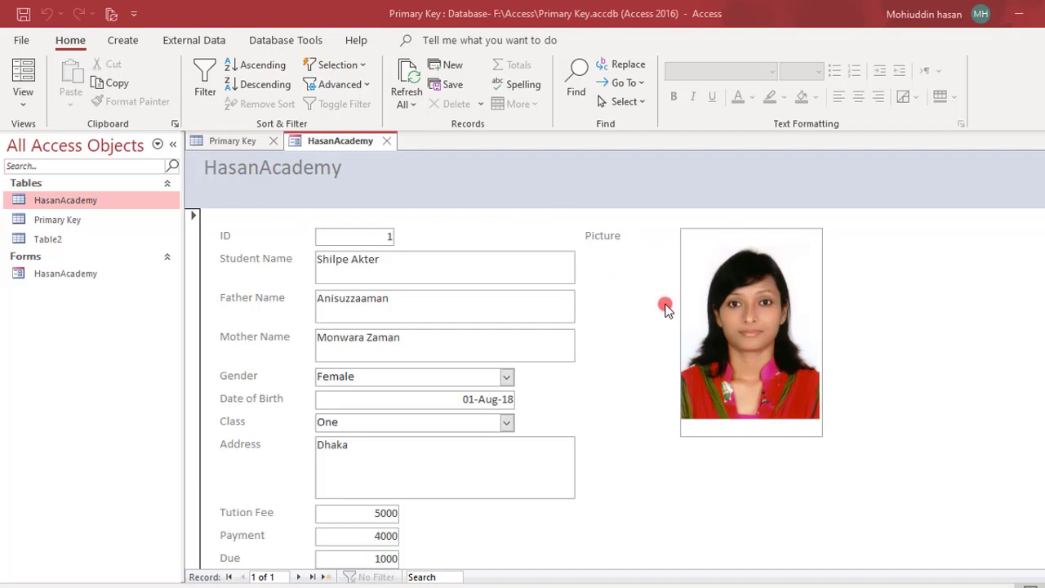
Scroll the Navigation Pane to review the remaining HasanAcademy, Primary Key and Table2 tables
scroll(507, 256, down, 1)
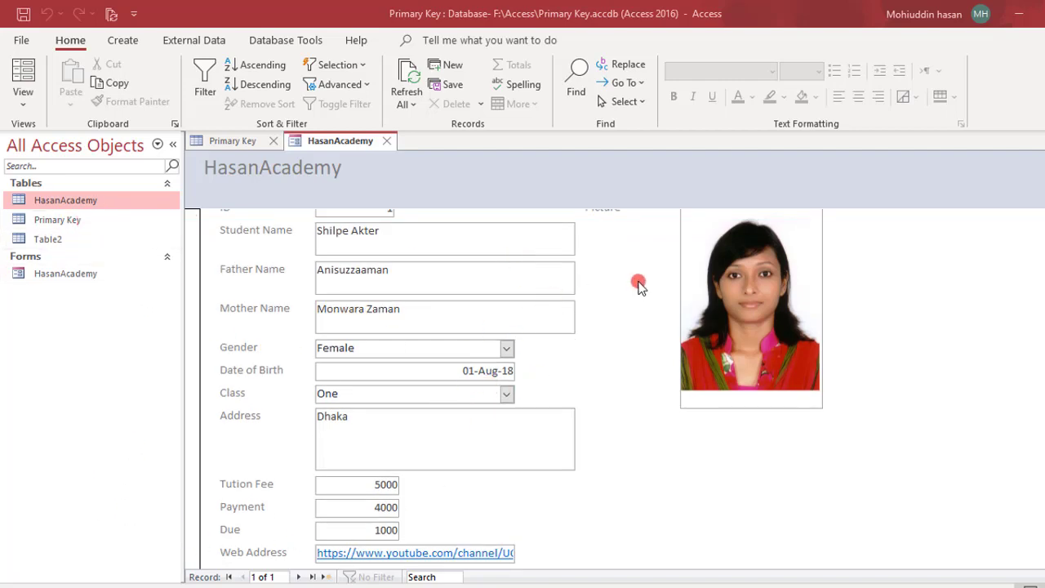
scroll(644, 285, up, 1)
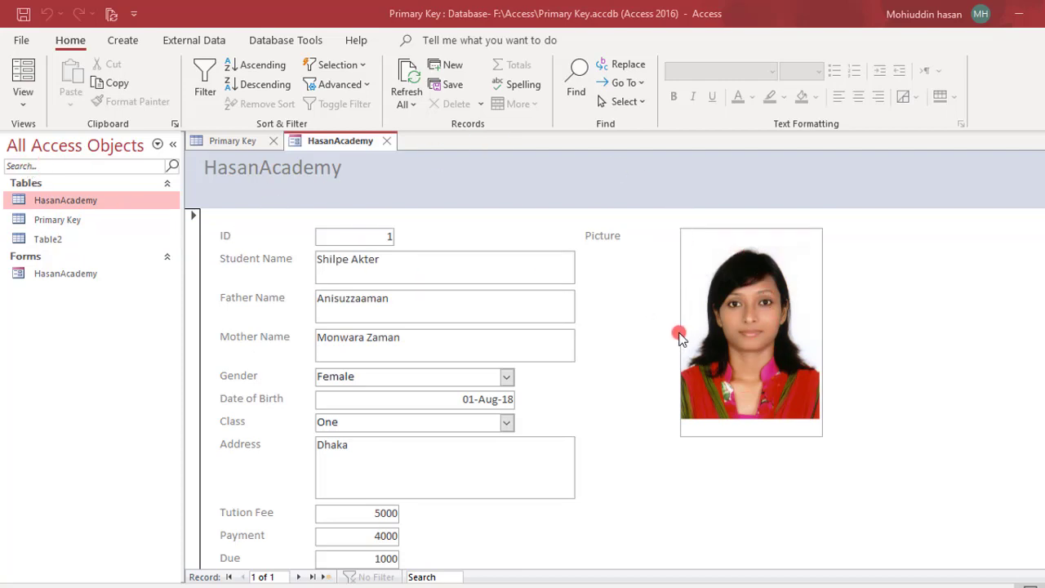
scroll(588, 350, down, 1)
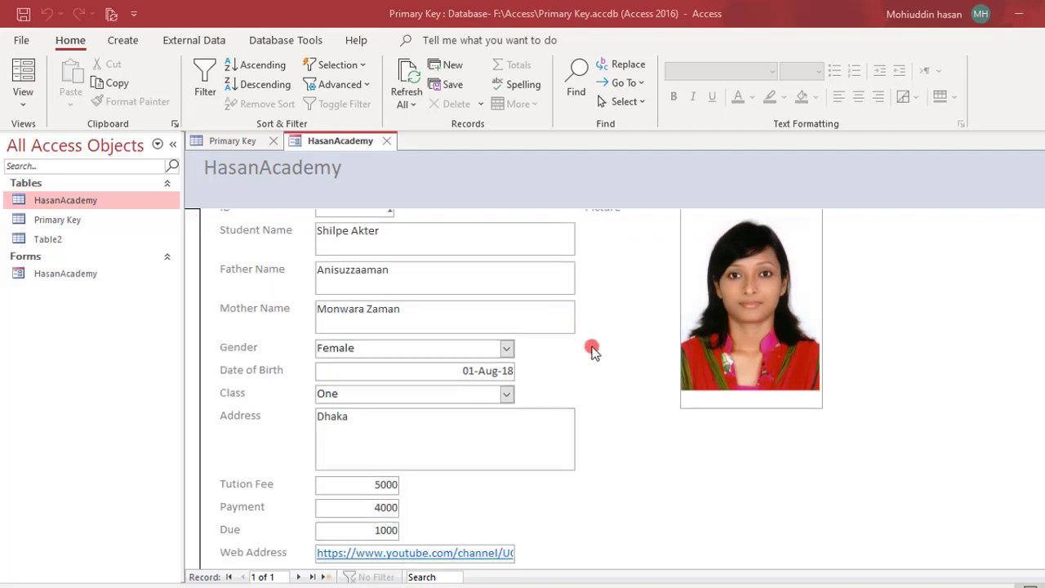
scroll(587, 431, up, 1)
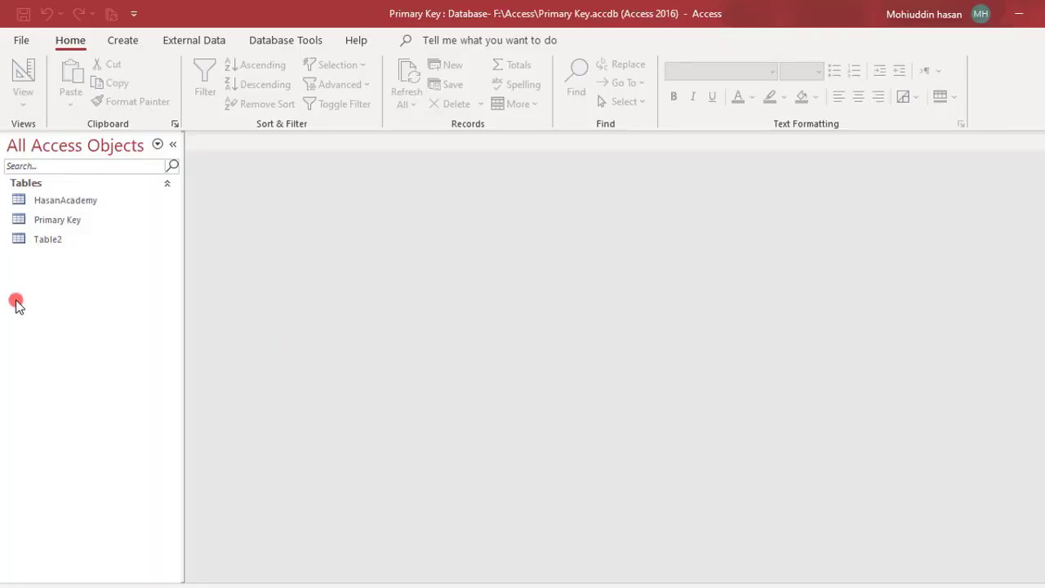
Open the HasanAcademy table and switch it to Design View
click(39, 202)
double_click(39, 202)
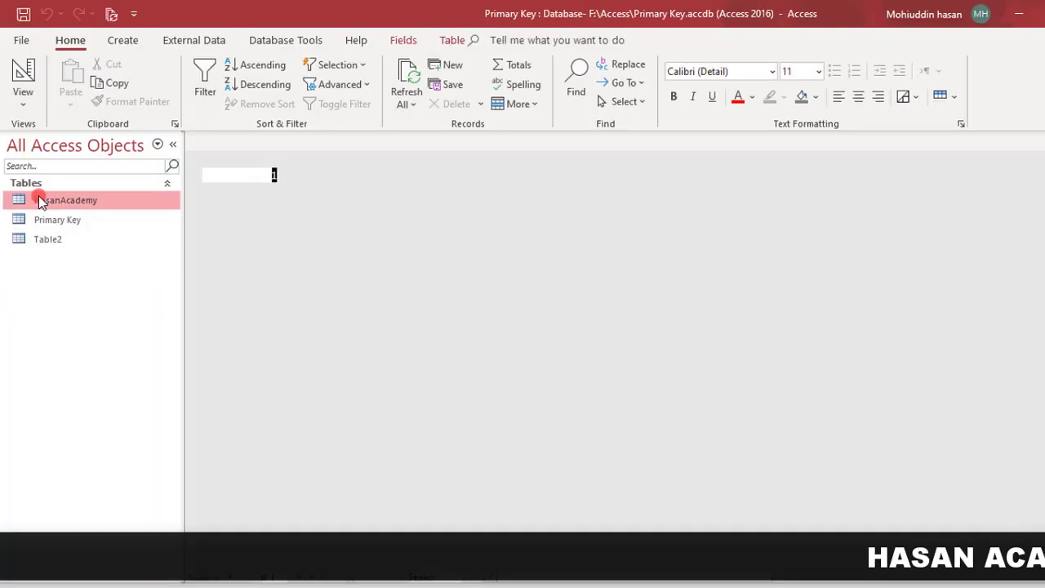
click(383, 193)
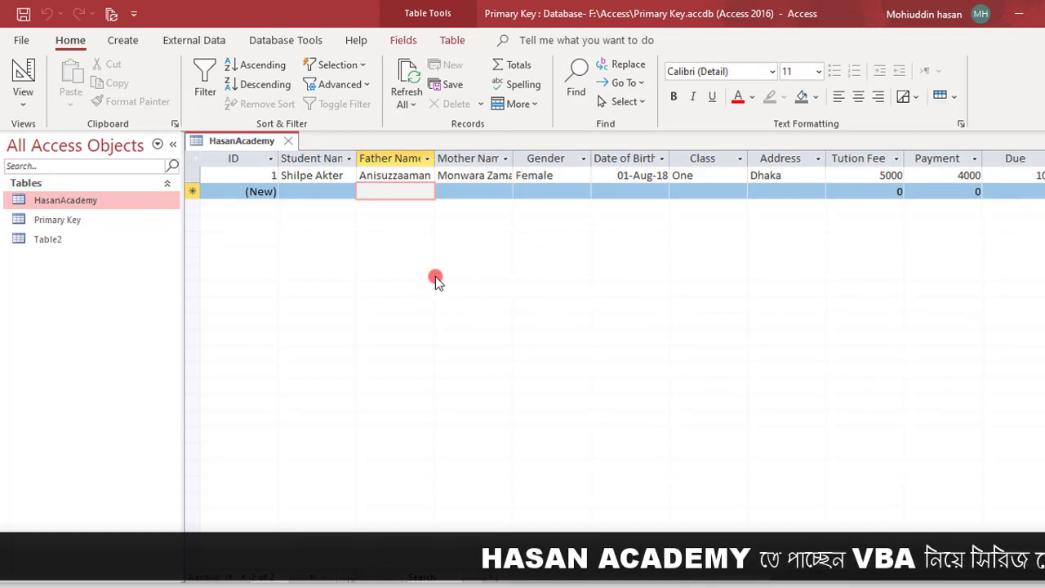
click(23, 77)
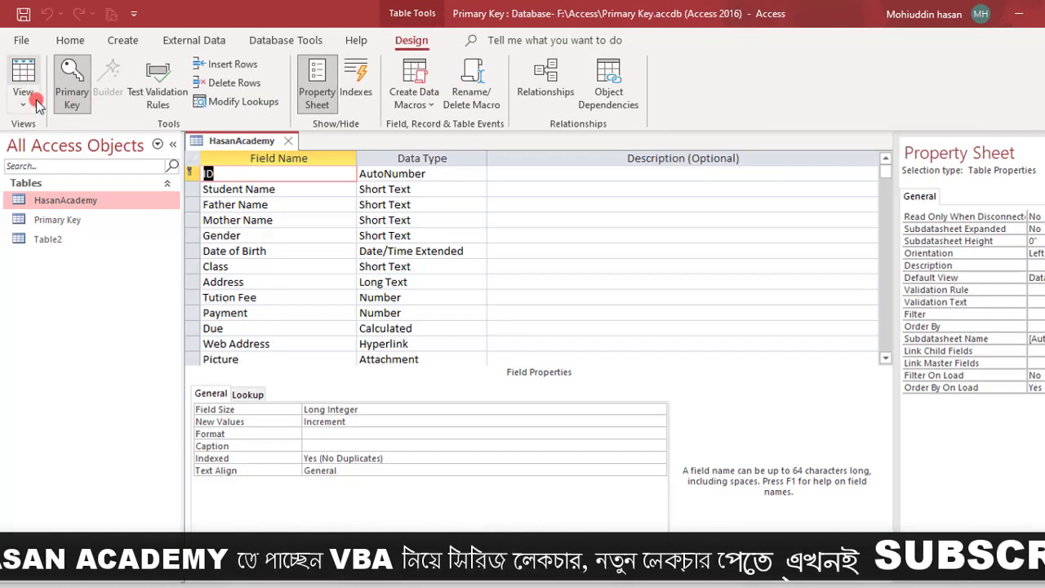
Review the Student Name, Father Name, Mother Name and Gender fields and their data types
click(269, 220)
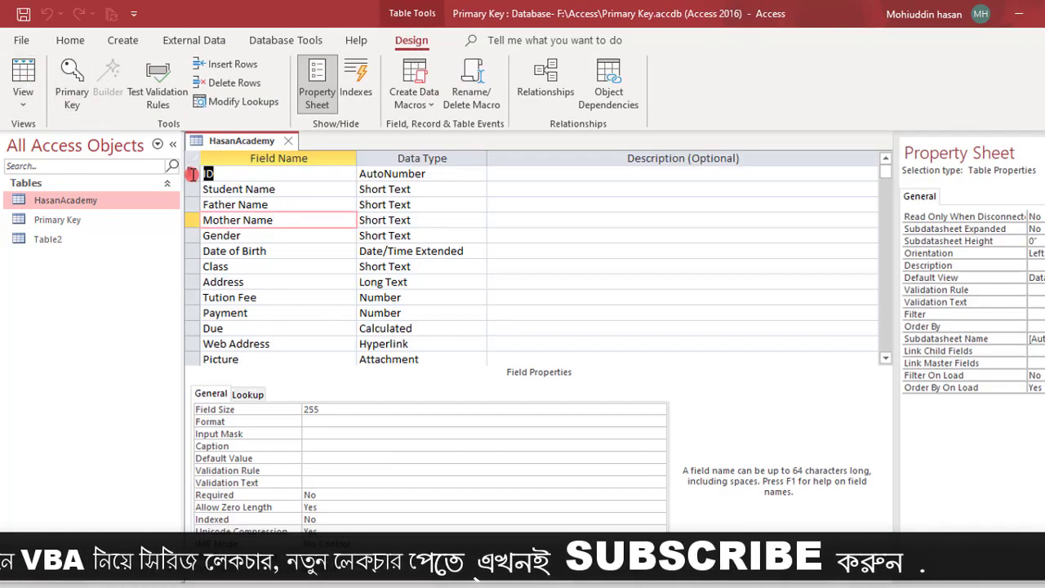
click(356, 189)
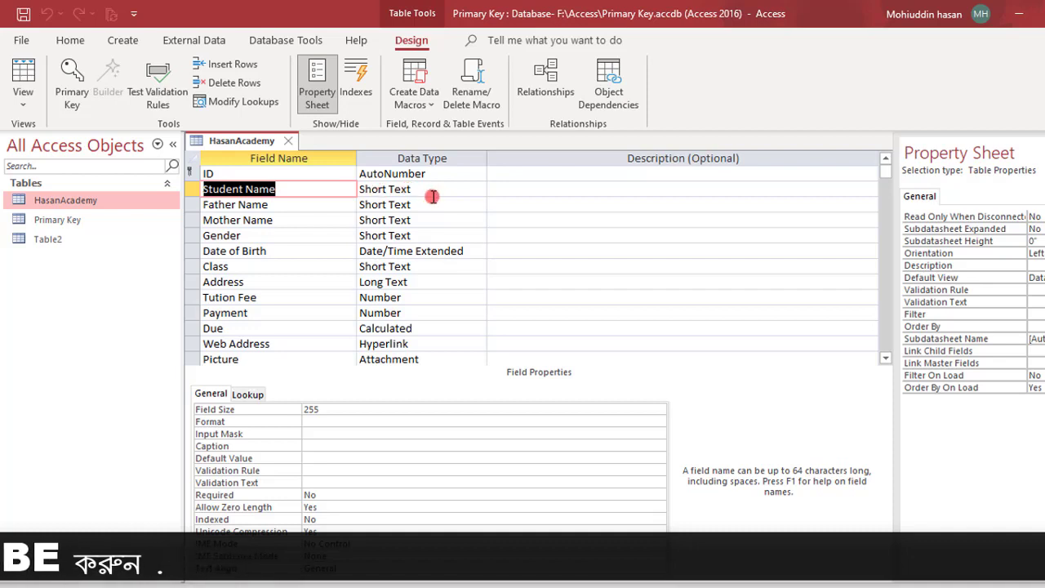
click(282, 206)
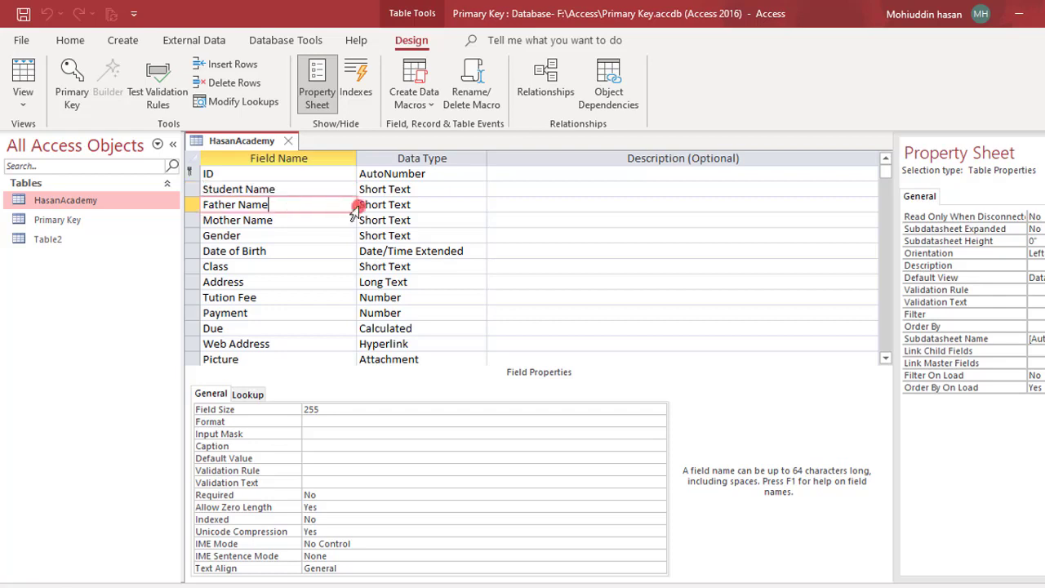
click(279, 222)
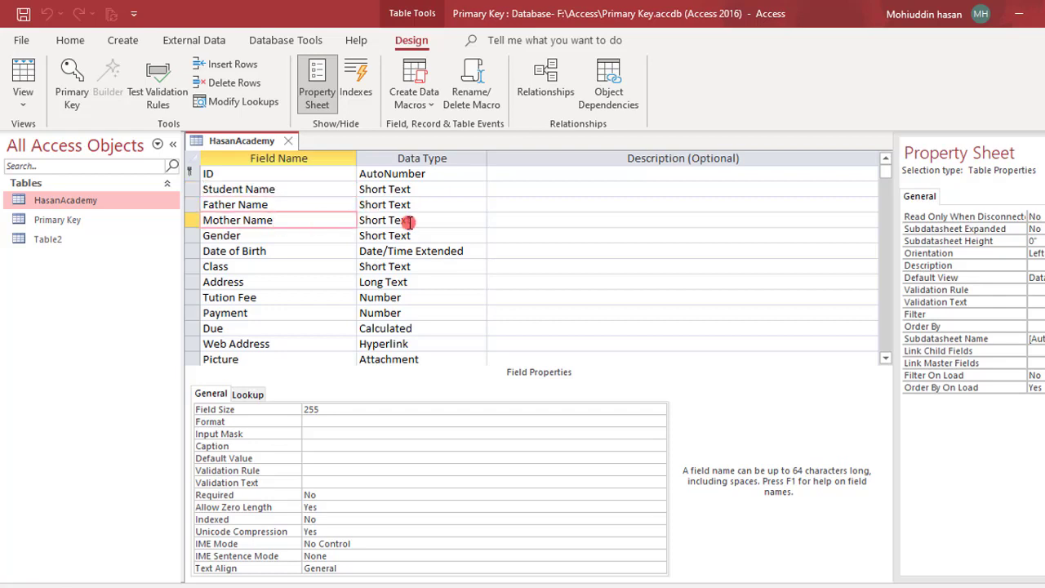
click(294, 236)
click(362, 236)
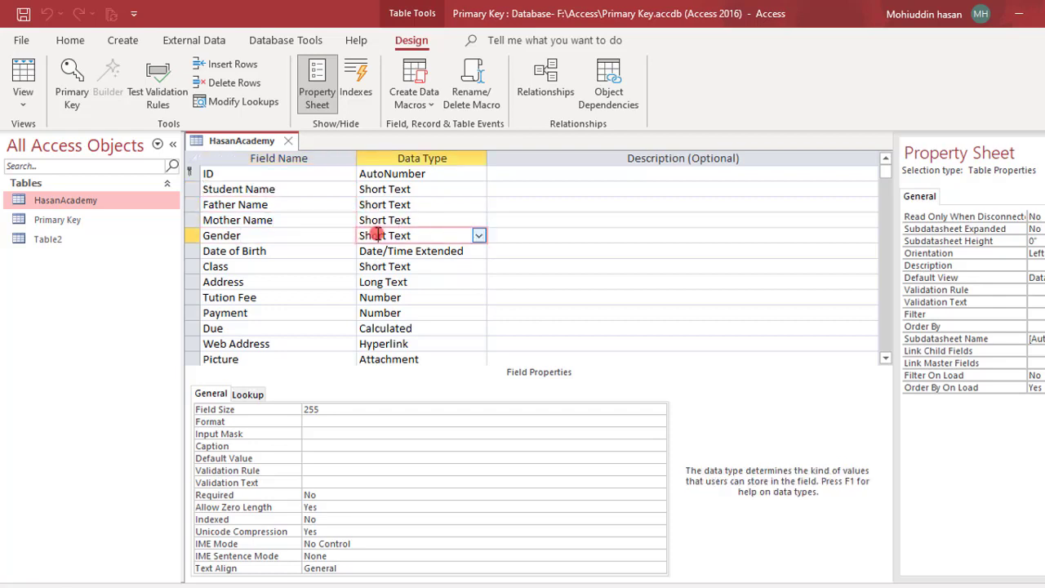
click(423, 236)
Set Gender's data type to Lookup Wizard, choosing to type in the values yourself
click(480, 236)
click(480, 236)
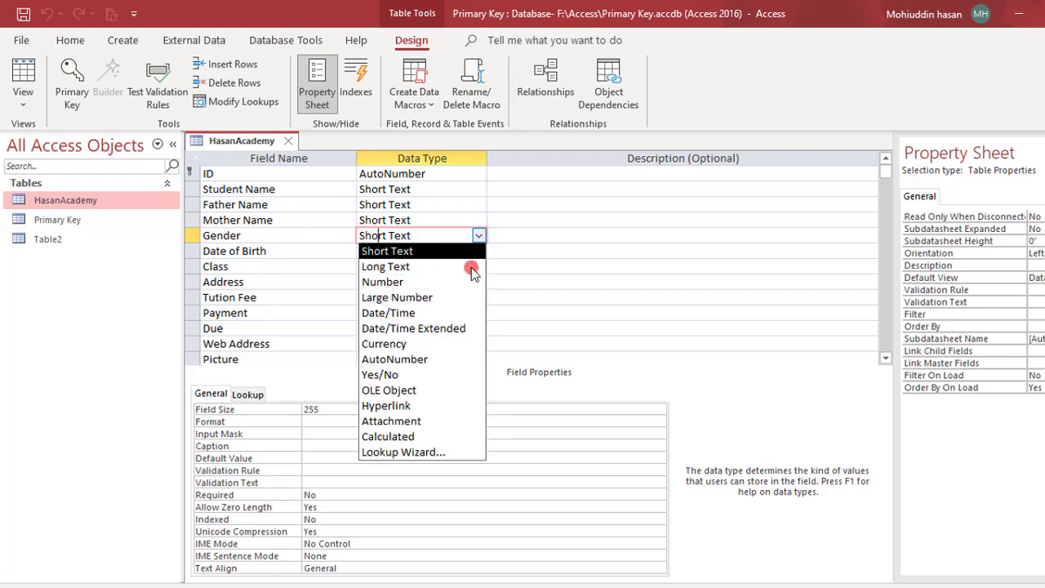
click(424, 454)
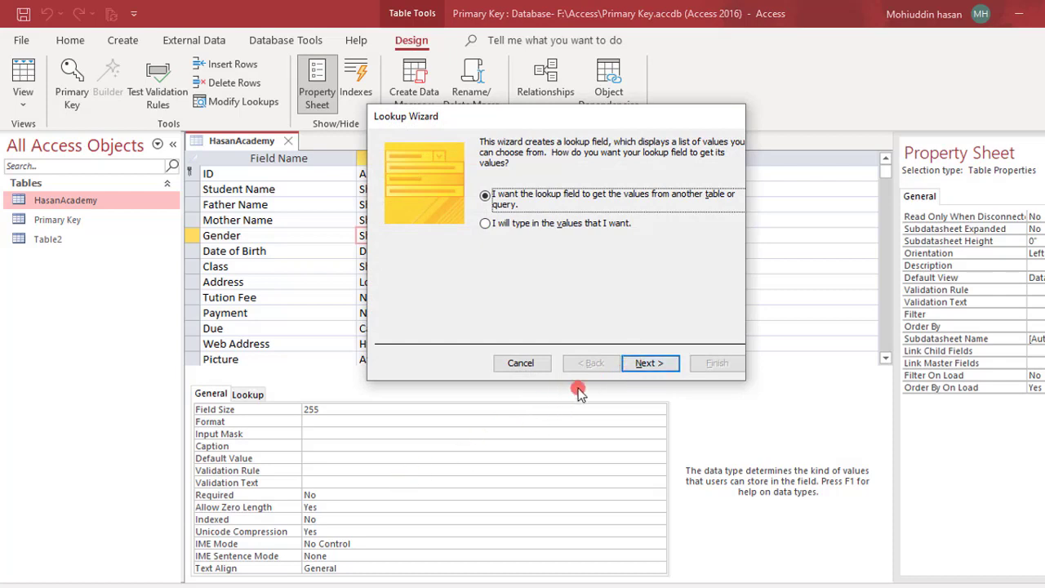
click(651, 364)
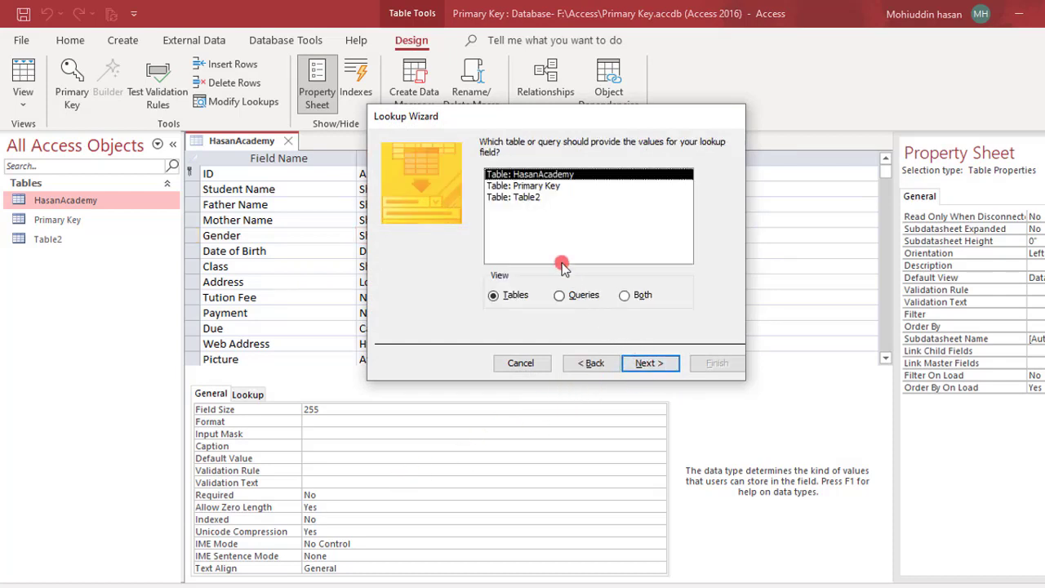
click(582, 363)
click(485, 223)
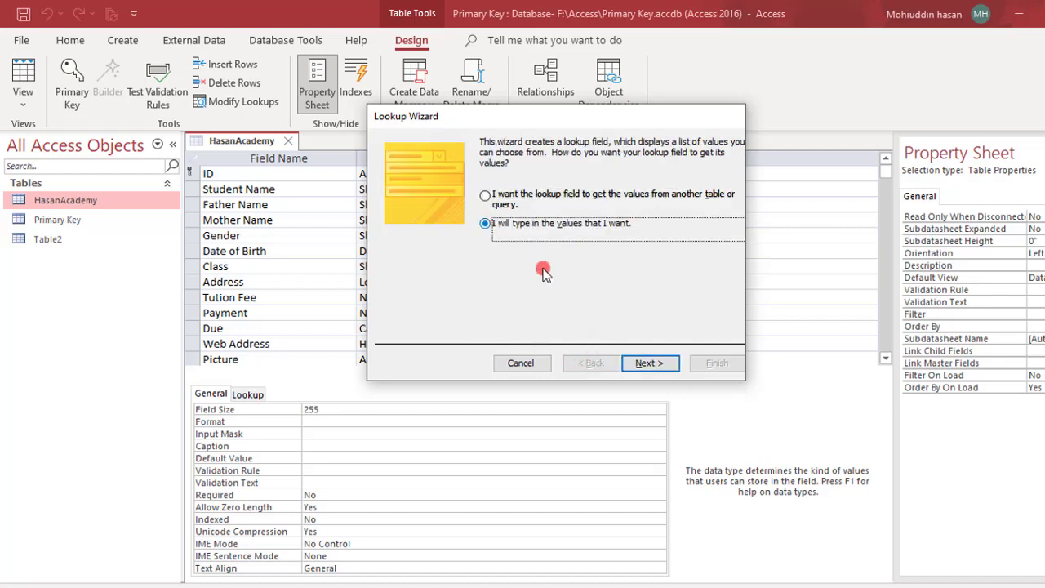
click(650, 365)
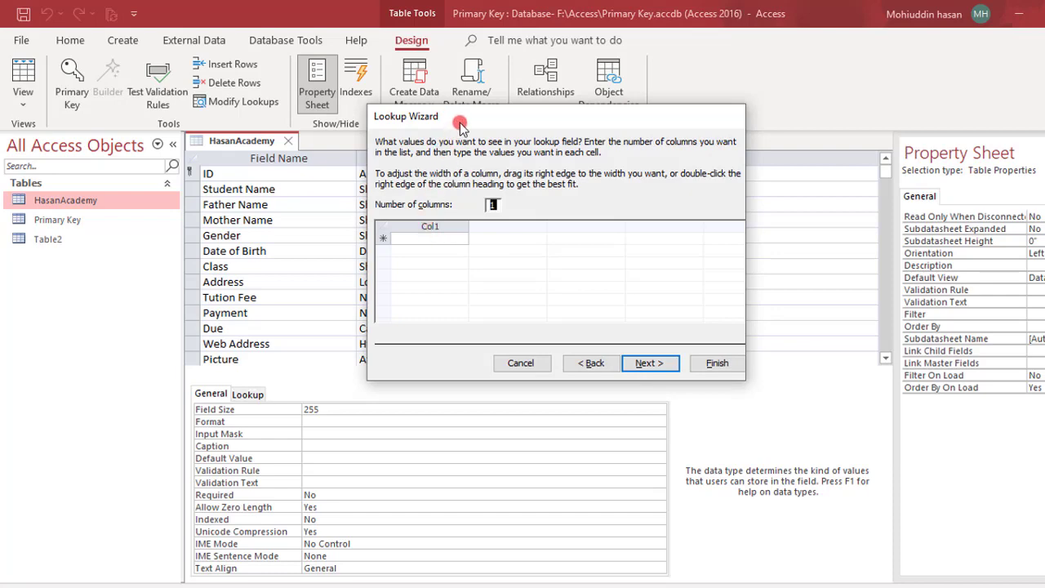
Enter Male and Female as the Gender lookup values and finish the wizard
drag(462, 118, 579, 137)
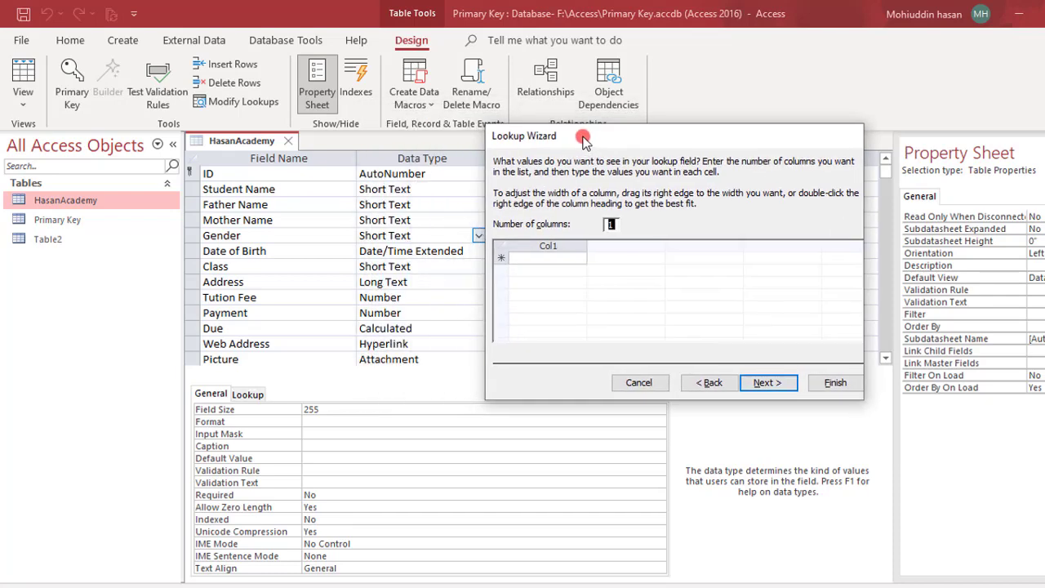
click(547, 260)
text(Male)
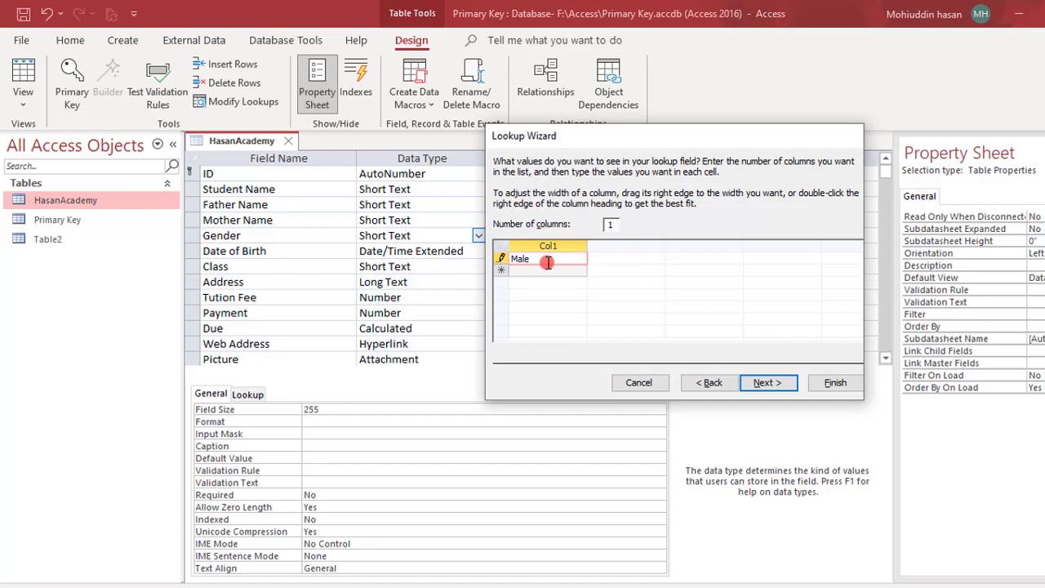
key(Tab)
text(Fe)
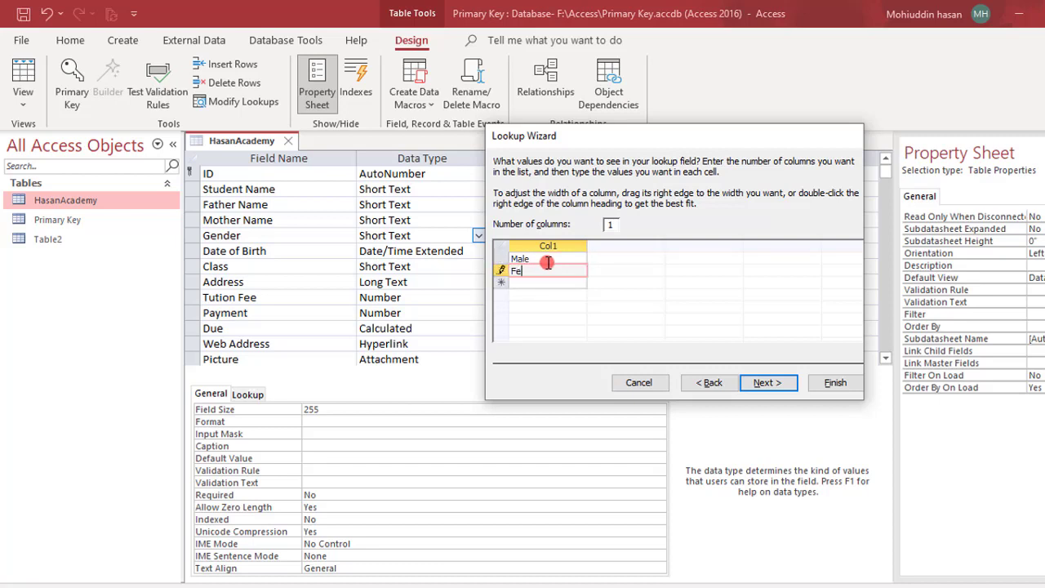
double_click(546, 260)
text(mal)
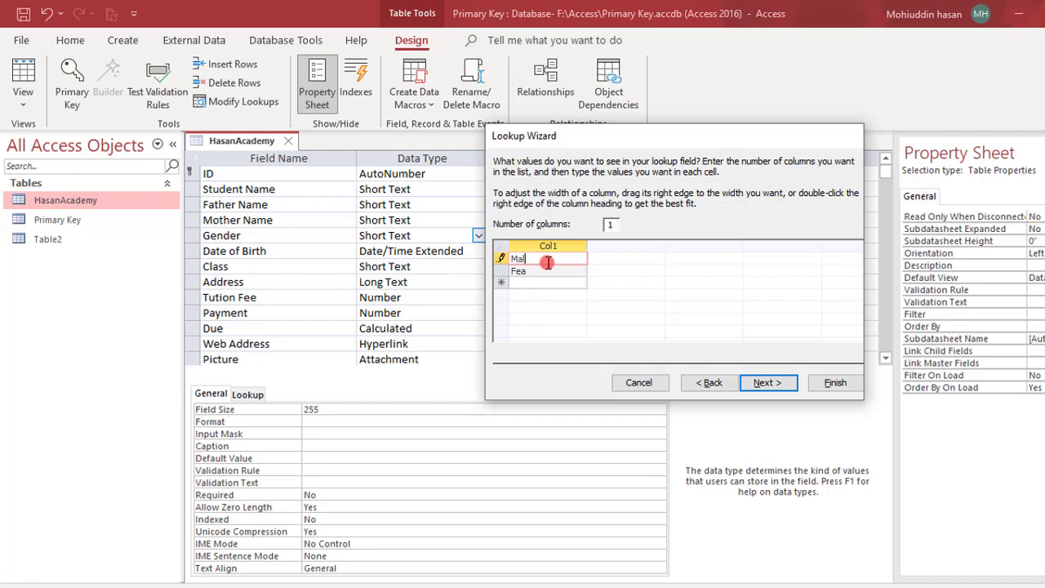
key(Down)
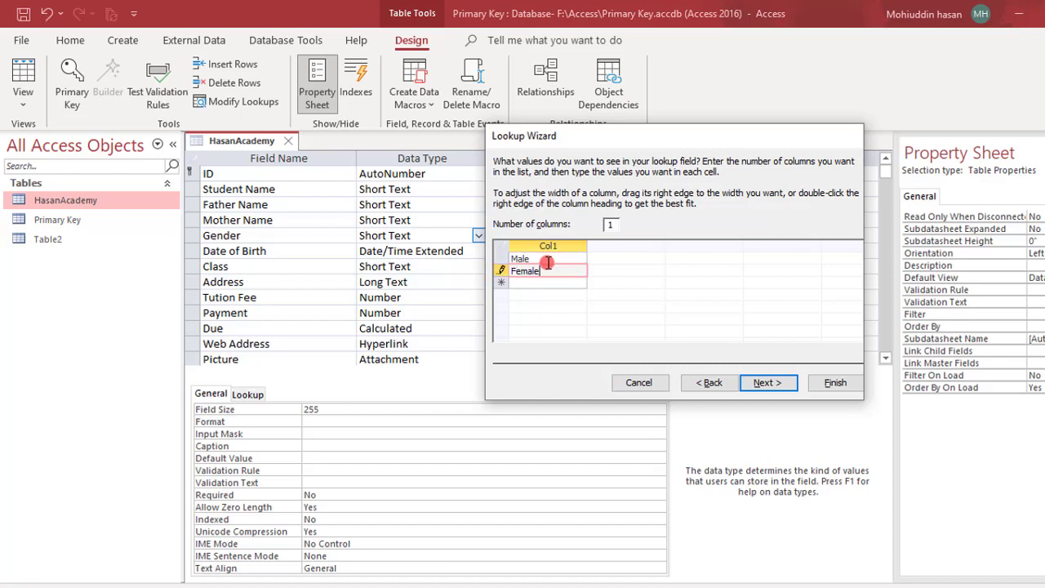
click(767, 382)
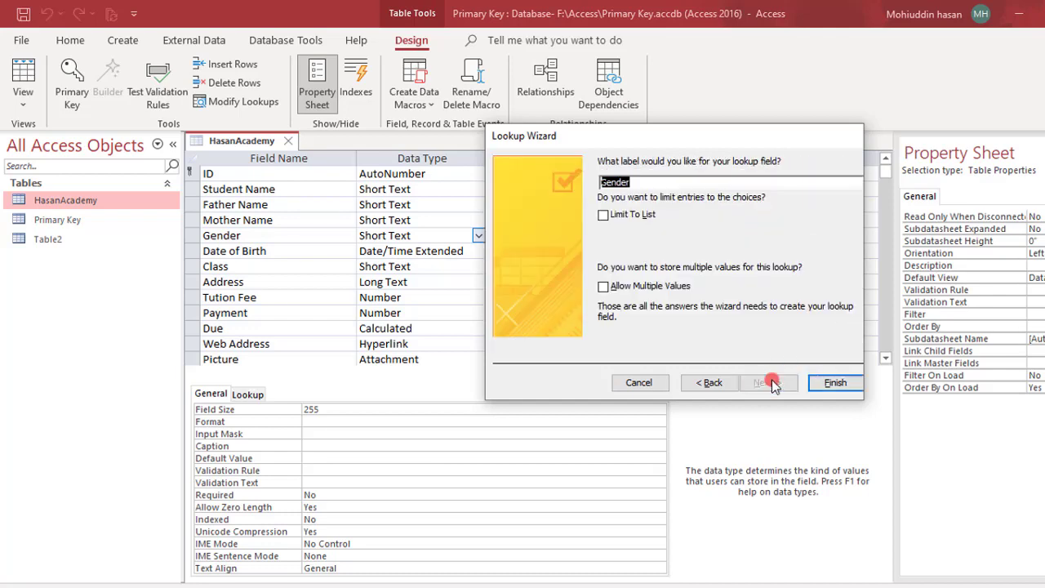
click(829, 382)
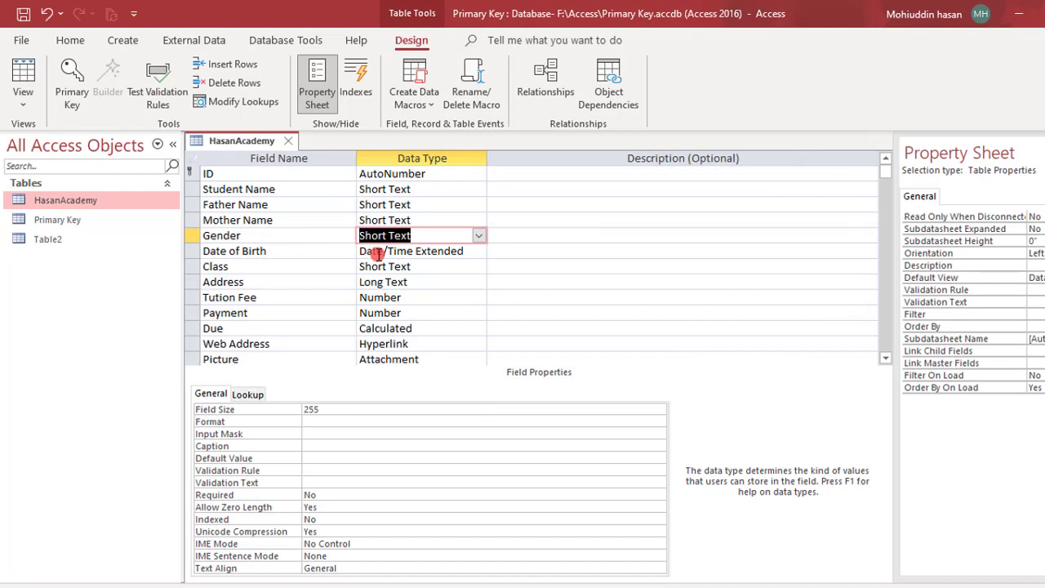
Start a Lookup Wizard on the Class field with typed-in values
click(272, 266)
click(404, 266)
click(479, 266)
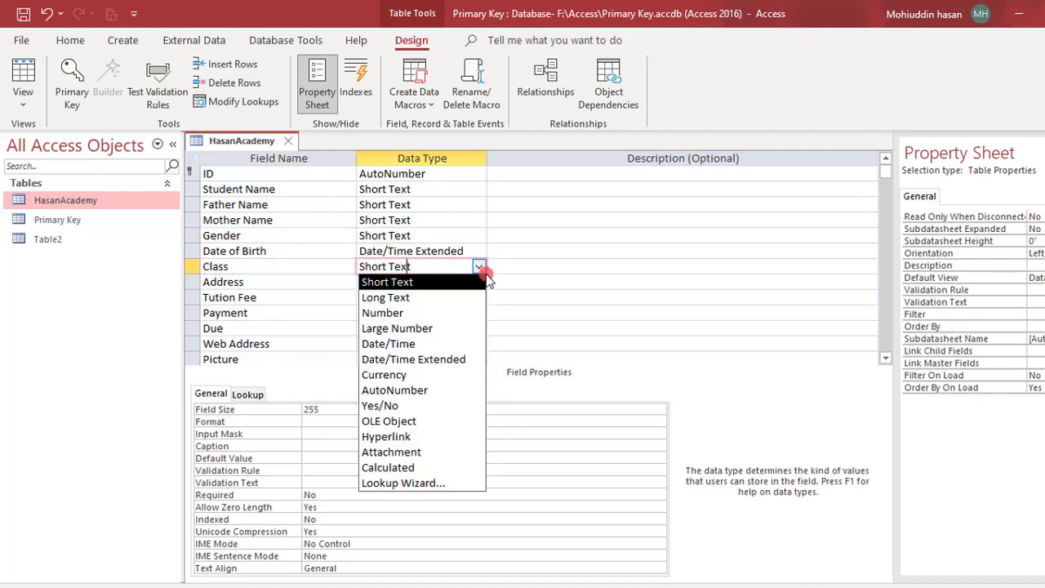
click(400, 483)
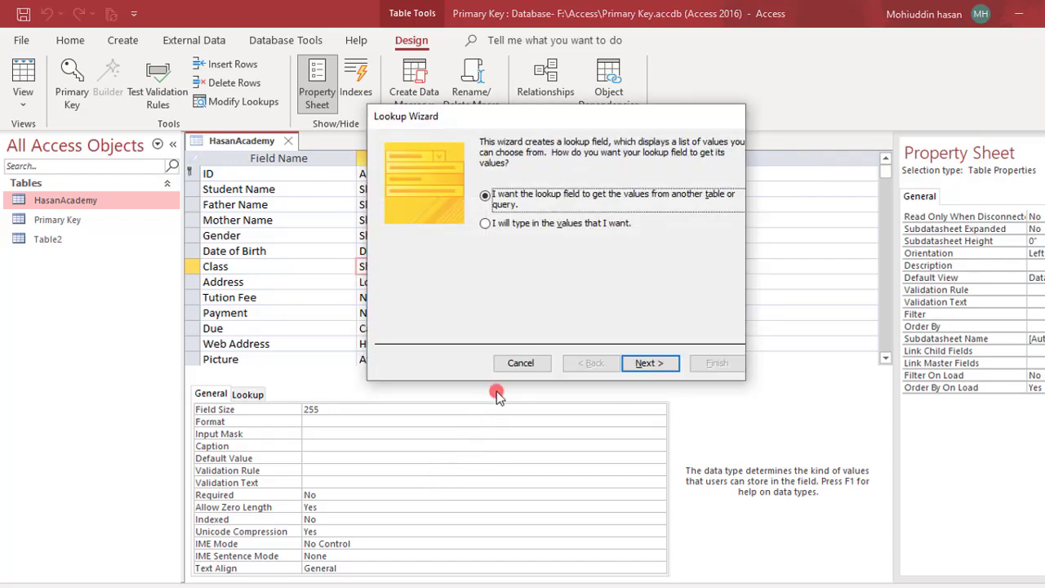
click(488, 224)
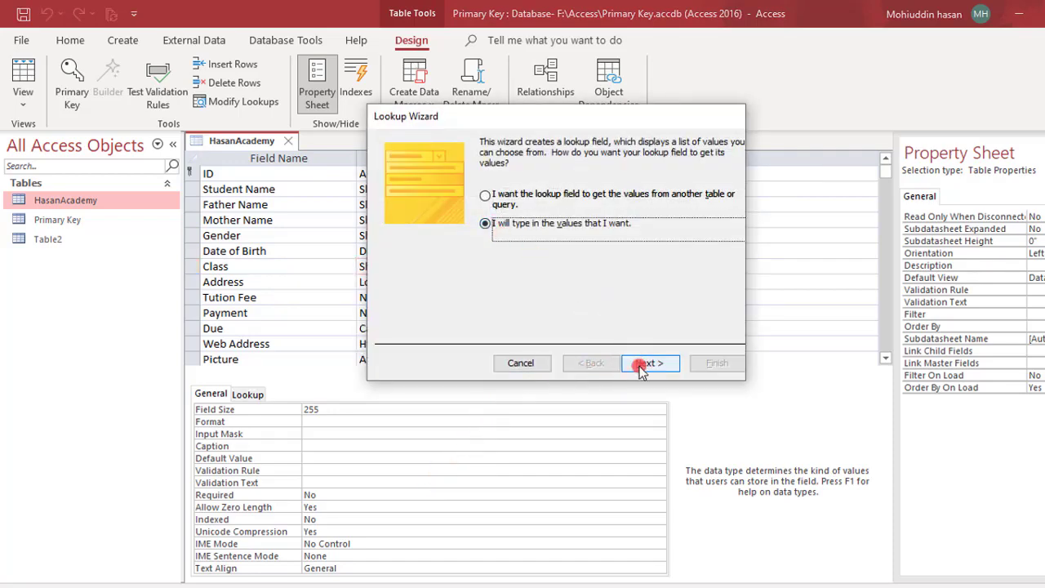
click(645, 363)
Enter the Class values One through Ten and finish the wizard with label Class
click(438, 238)
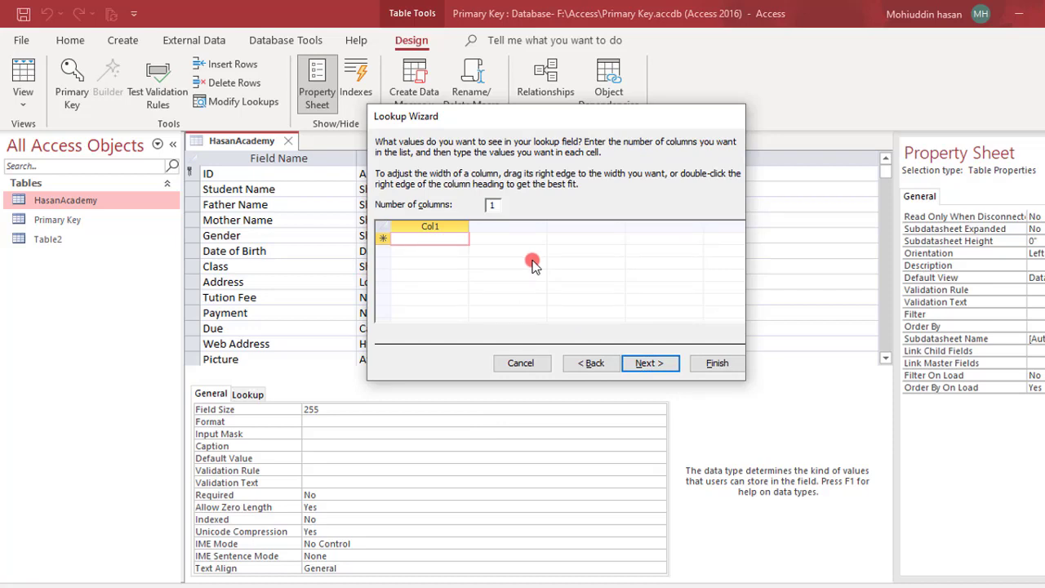
text(One)
key(Return)
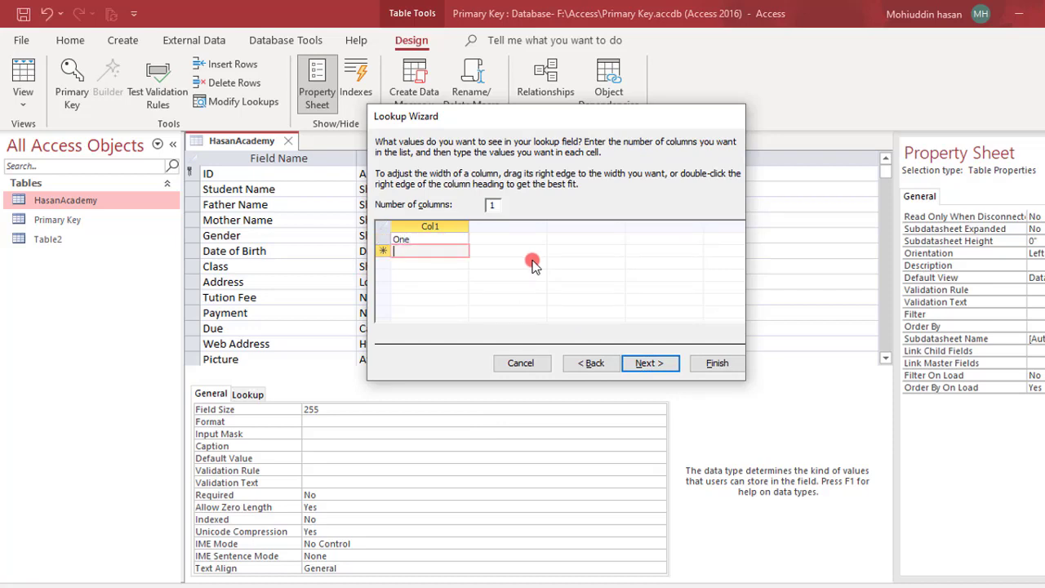
text(Tp)
text(o)
key(Return)
text(Thre)
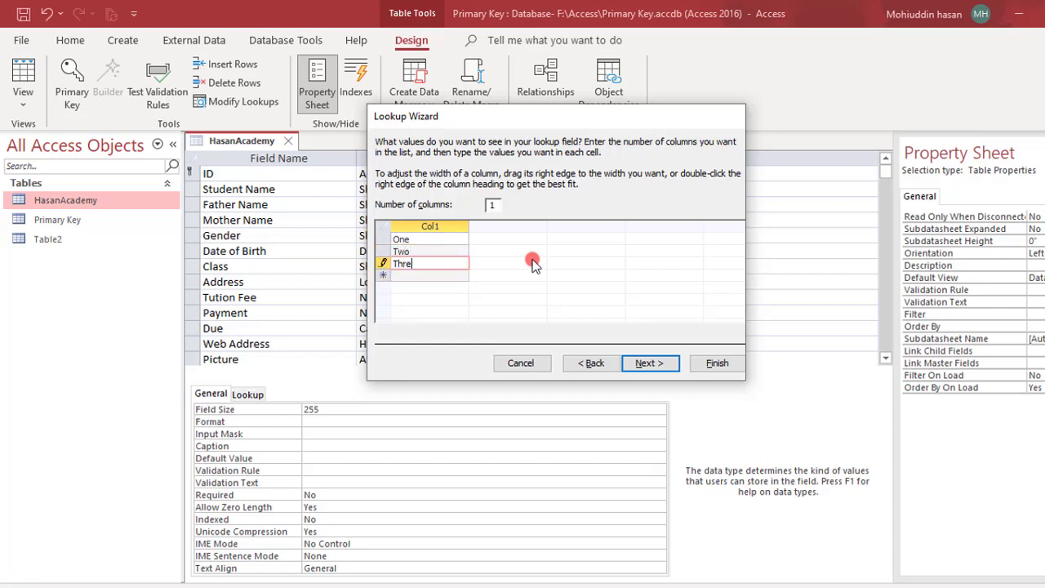
text(e)
key(Return)
text(Four)
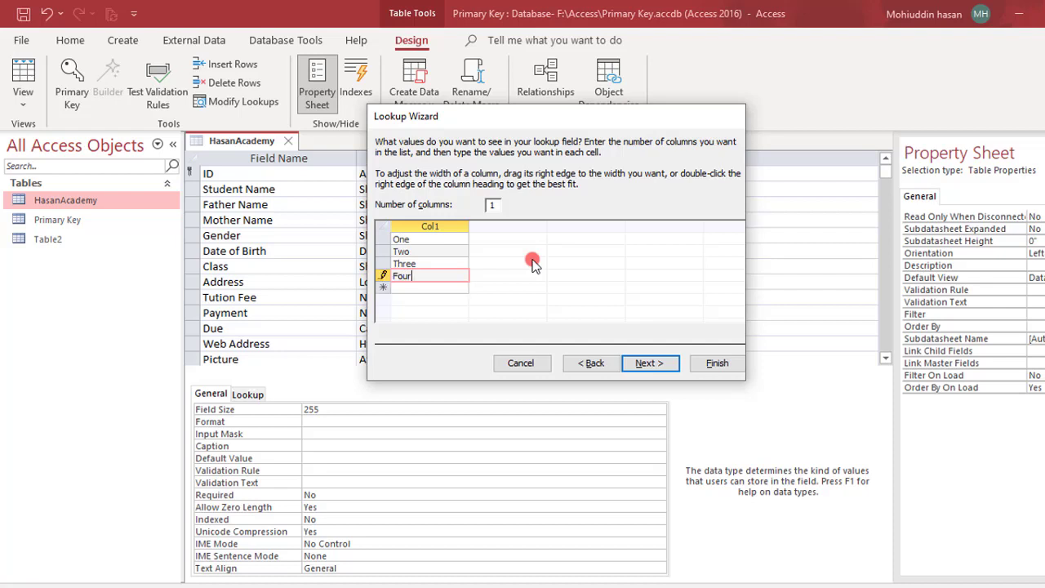
key(Return)
text(Five)
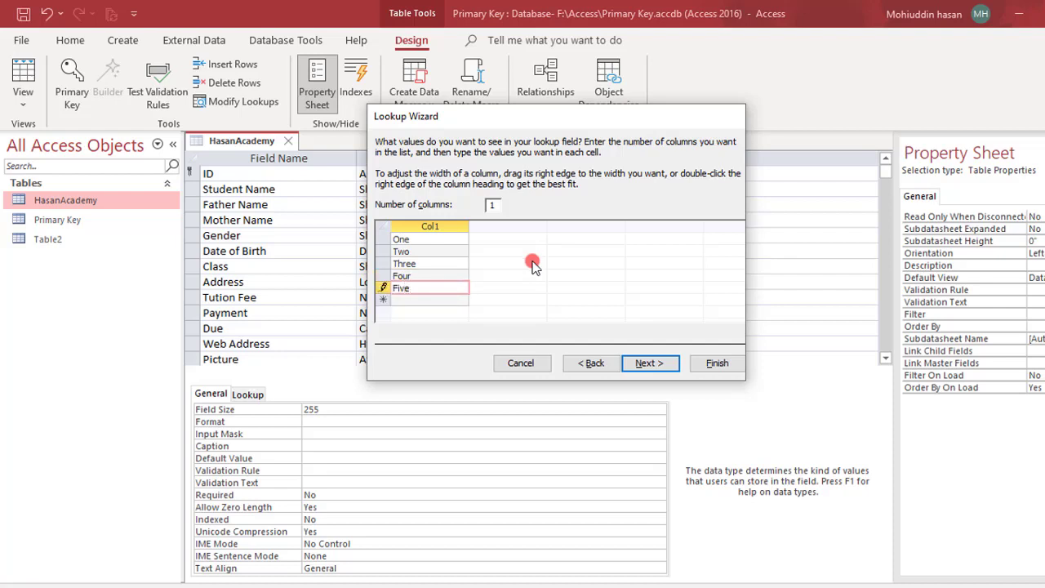
key(Return)
text(Six)
key(Return)
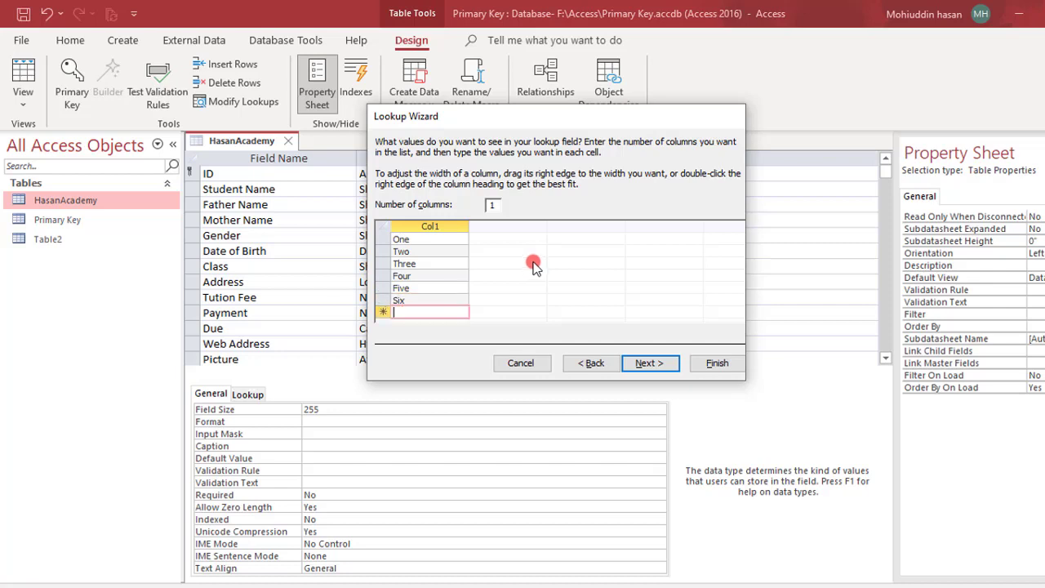
text(Se)
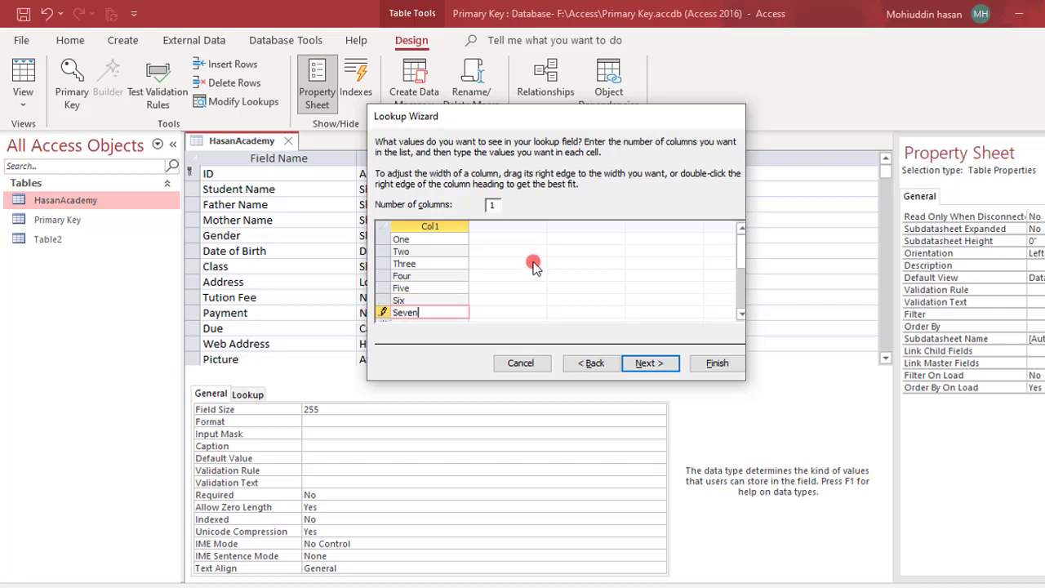
text(ven)
key(Return)
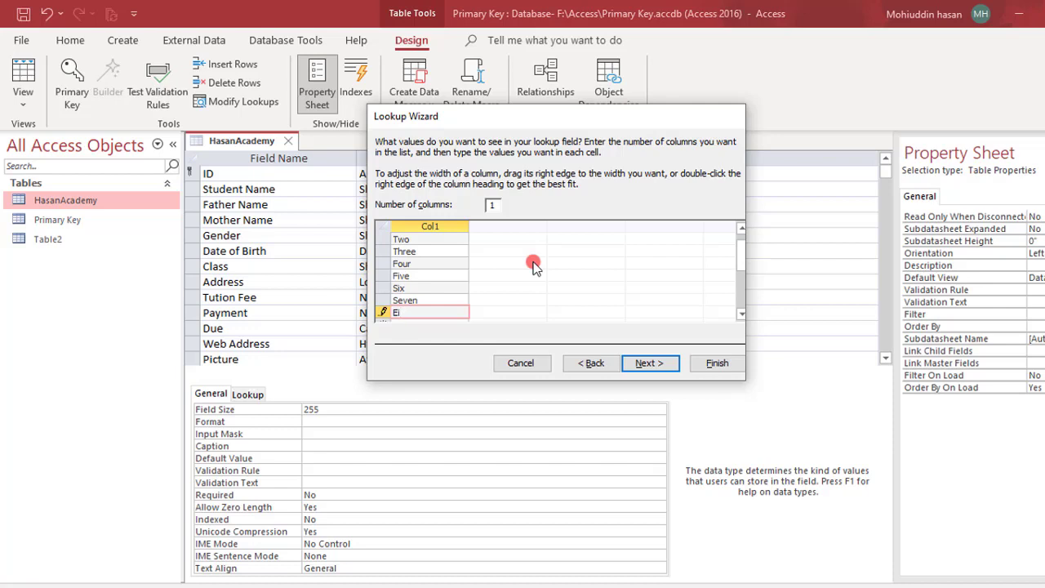
key(Return)
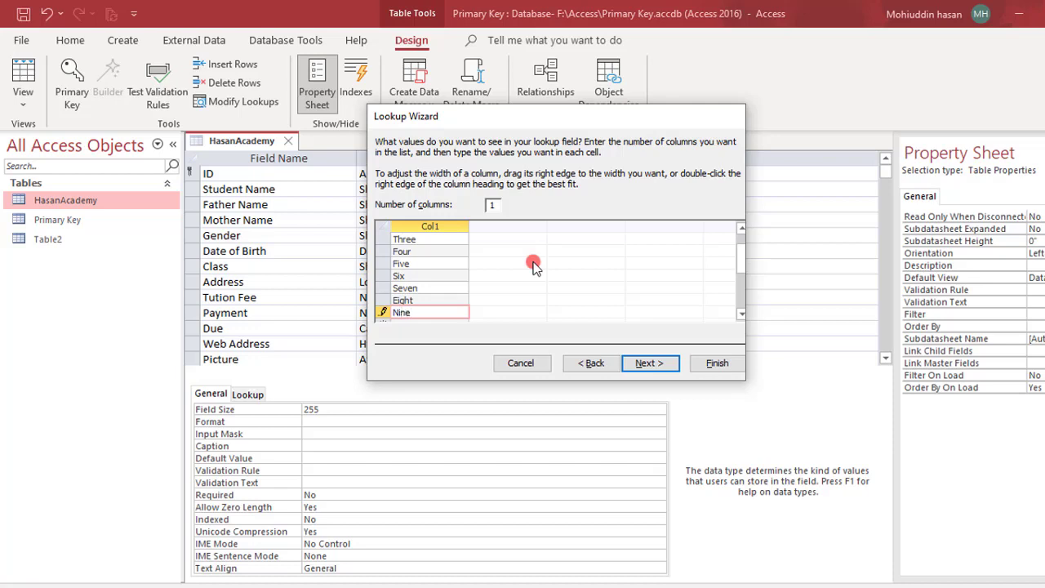
key(Return)
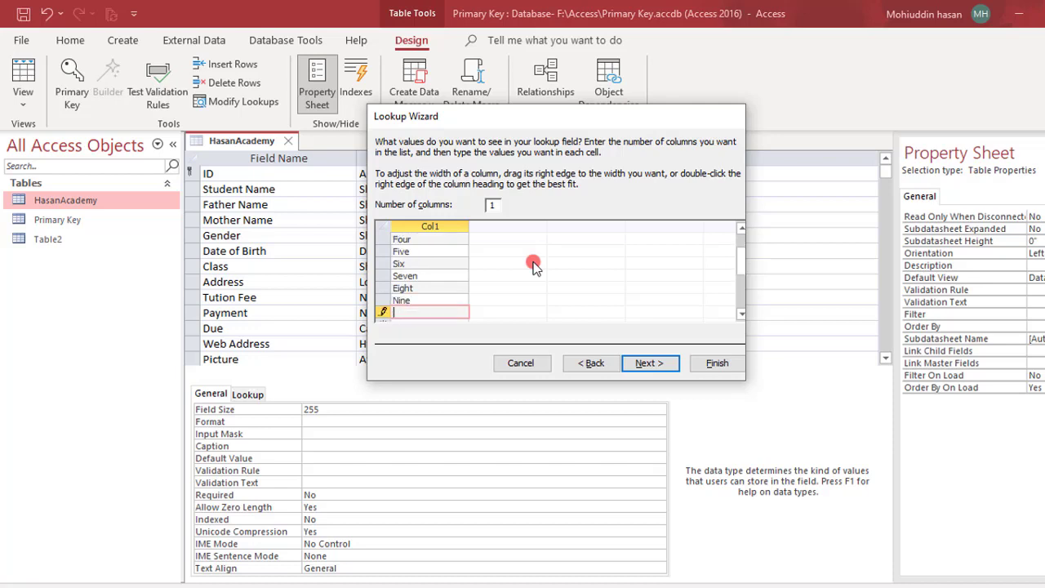
key(Return)
text(t)
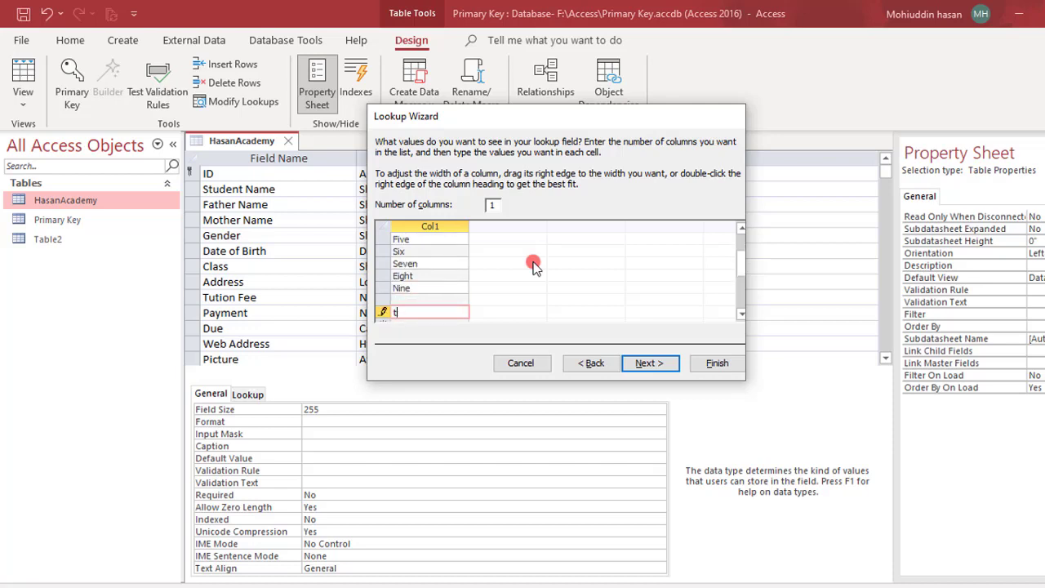
key(Down)
key(Up)
key(Up)
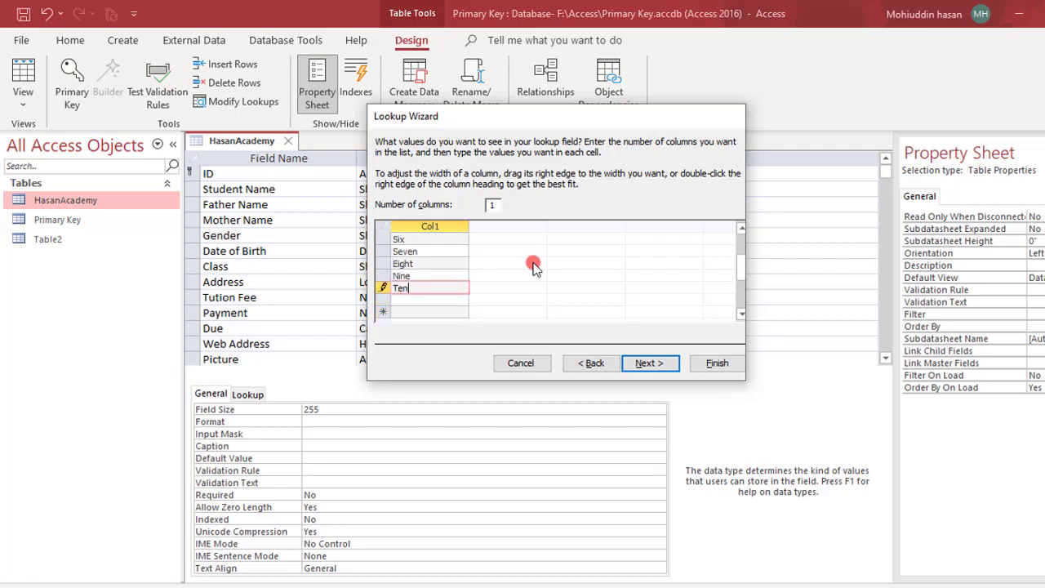
click(668, 362)
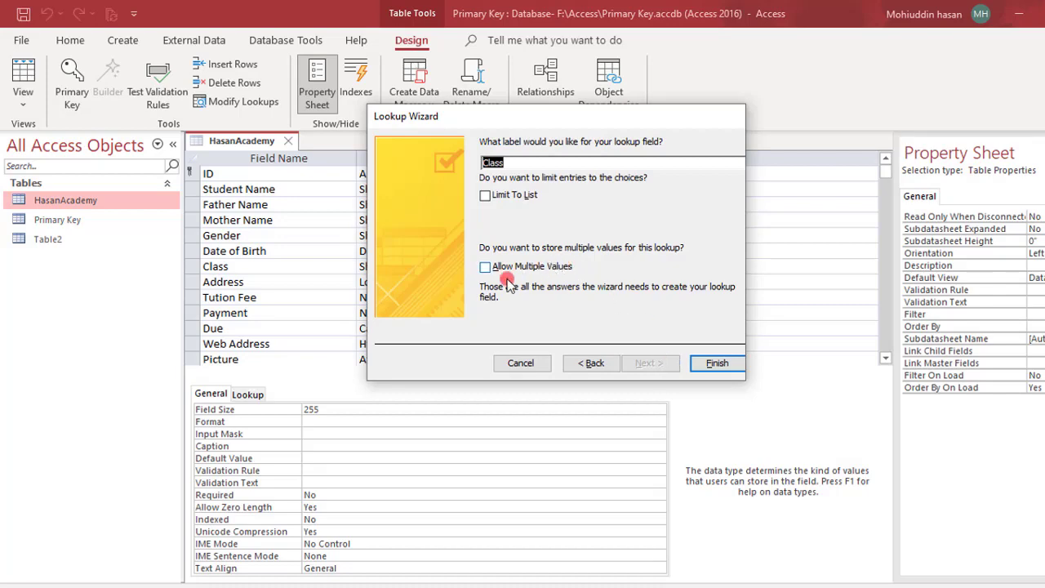
click(717, 361)
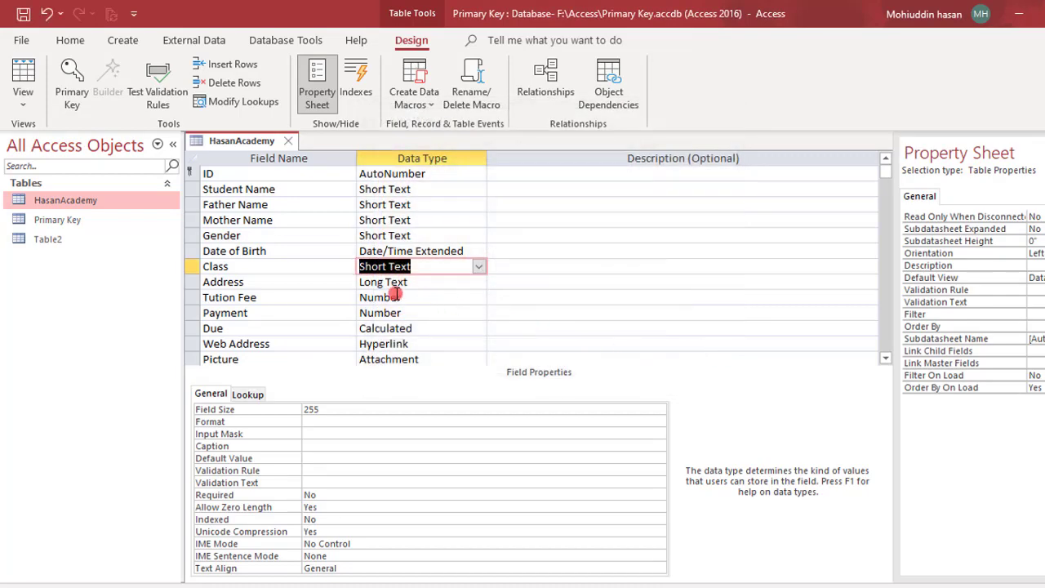
Check the Tution Fee and Web Address types, keep Picture as Attachment, and switch to Datasheet View
click(296, 300)
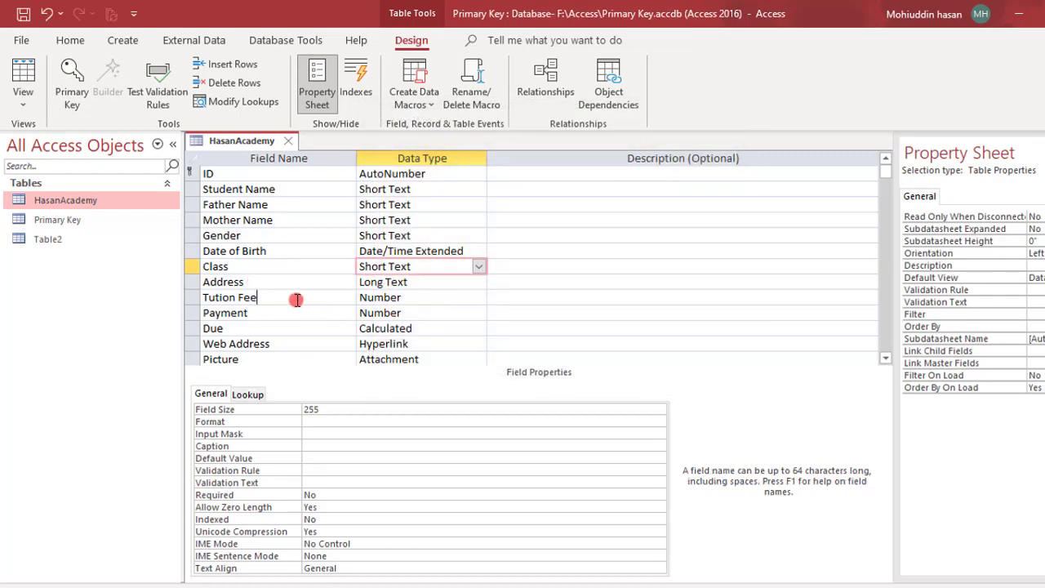
click(380, 297)
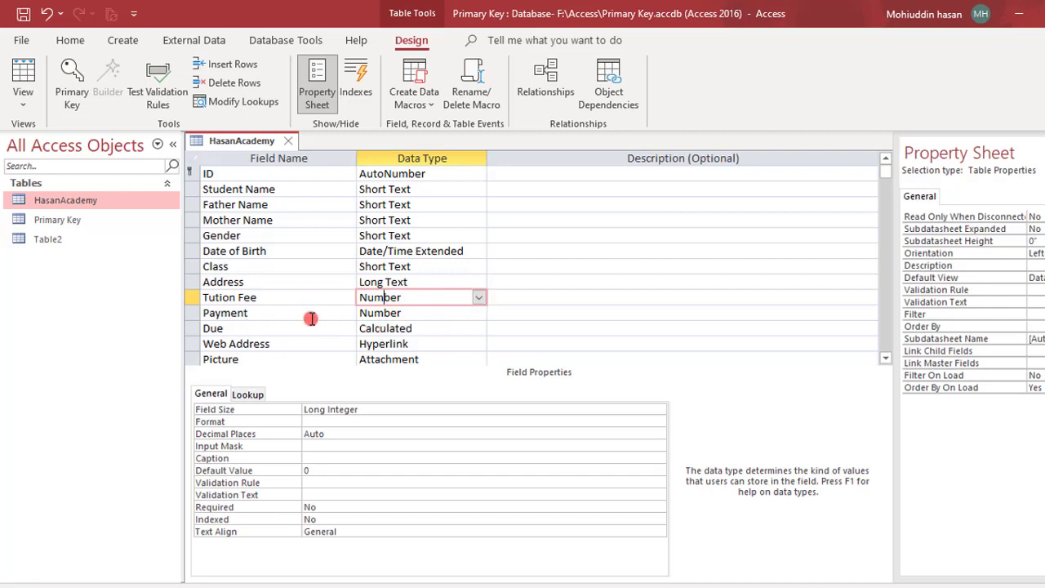
click(381, 343)
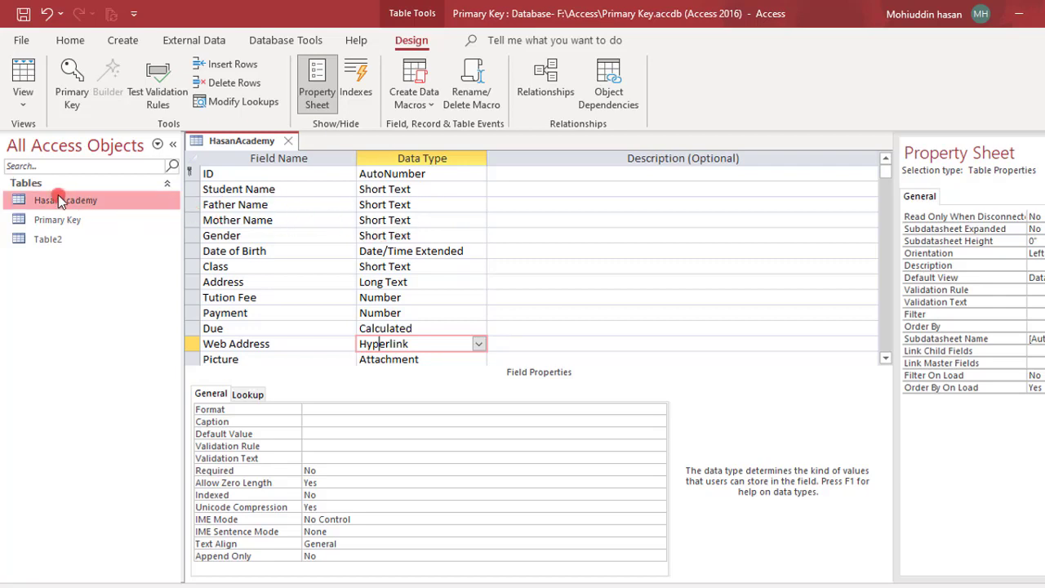
scroll(400, 270, down, 4)
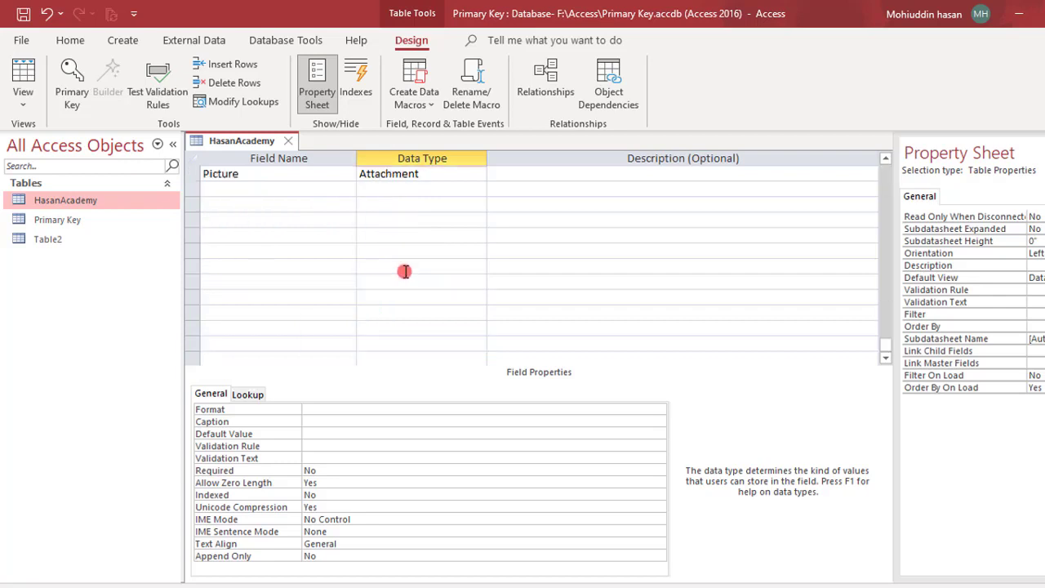
scroll(401, 273, up, 2)
click(379, 262)
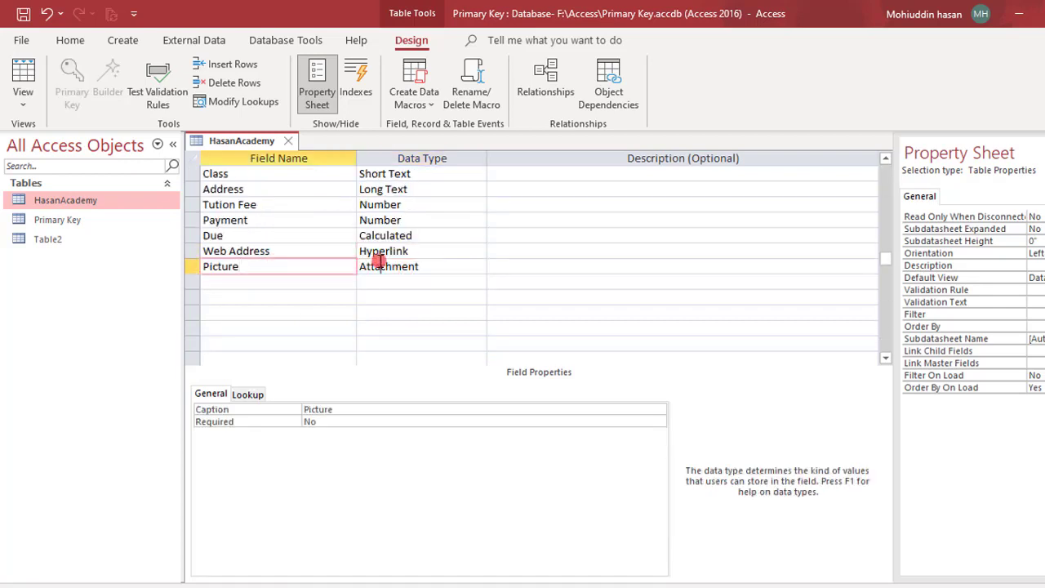
click(479, 268)
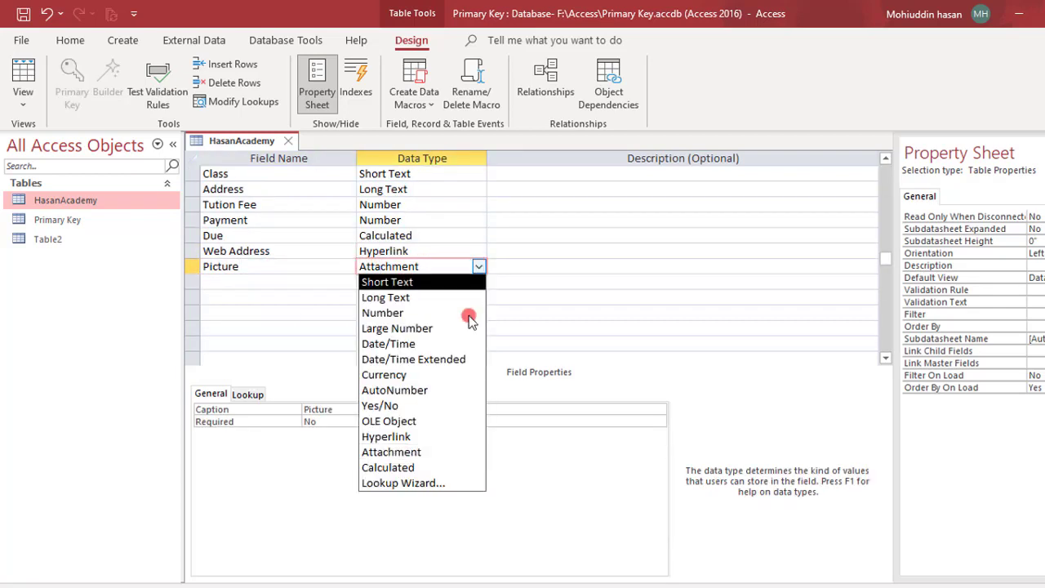
click(466, 453)
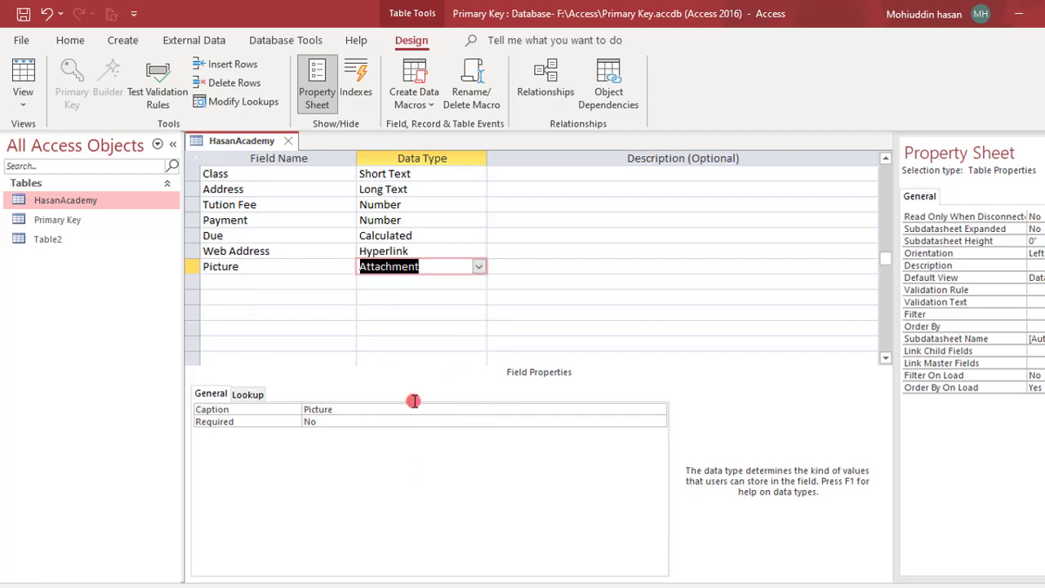
click(23, 86)
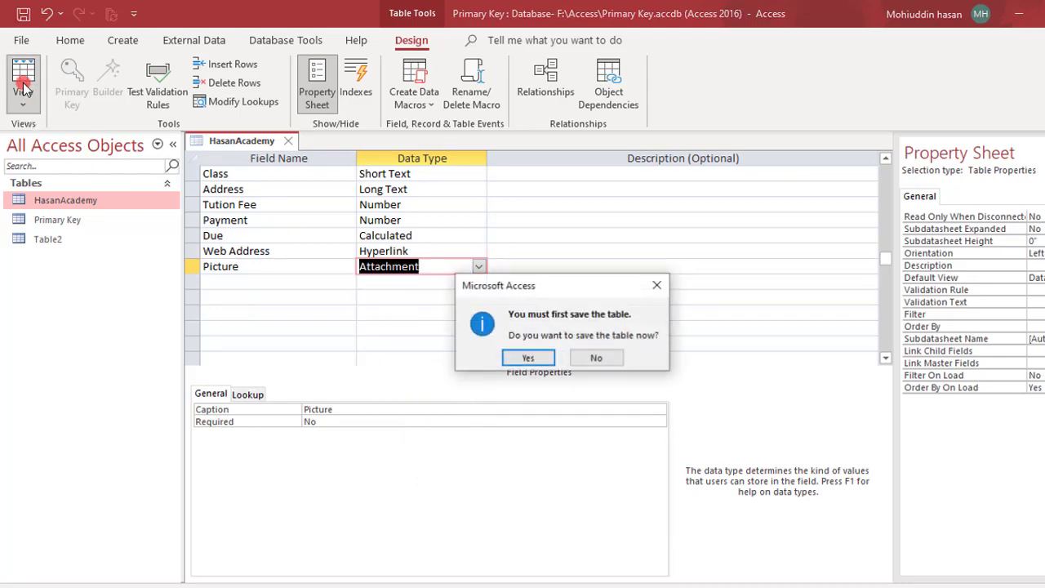
Save the table and browse record 1's values, such as Address Dhaka and Payment 4000
click(513, 358)
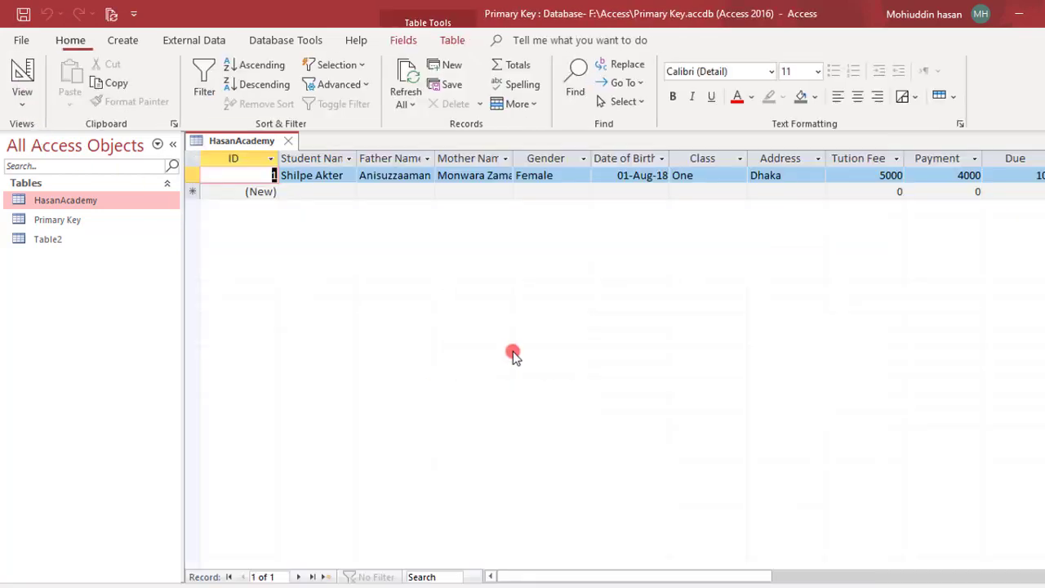
click(313, 192)
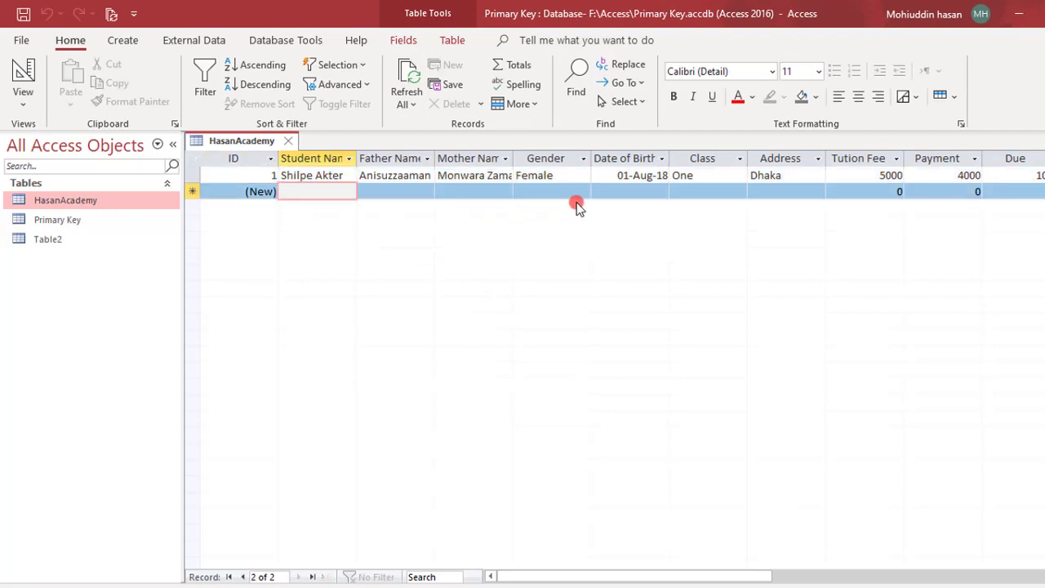
click(333, 176)
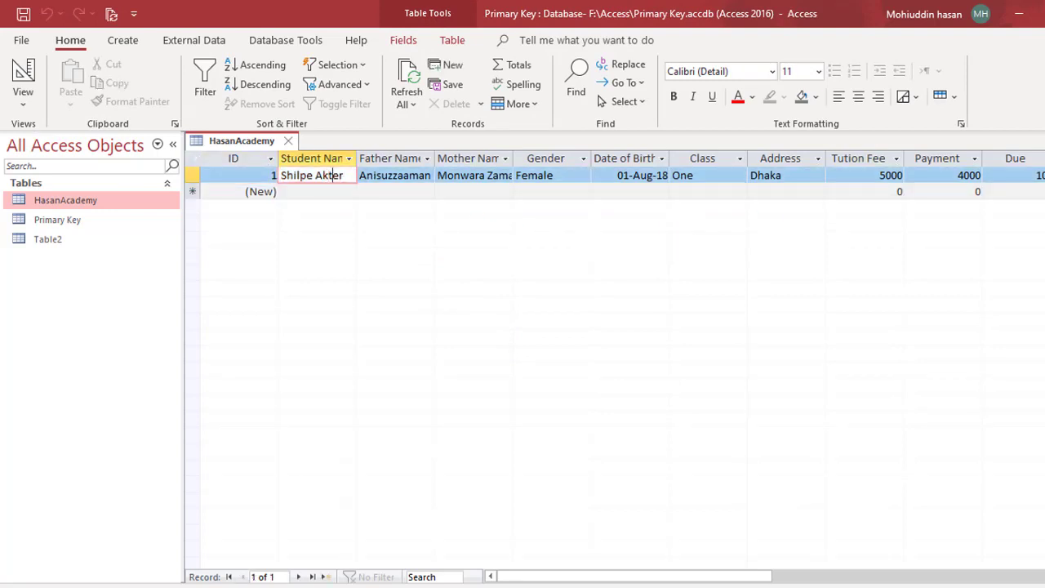
click(630, 175)
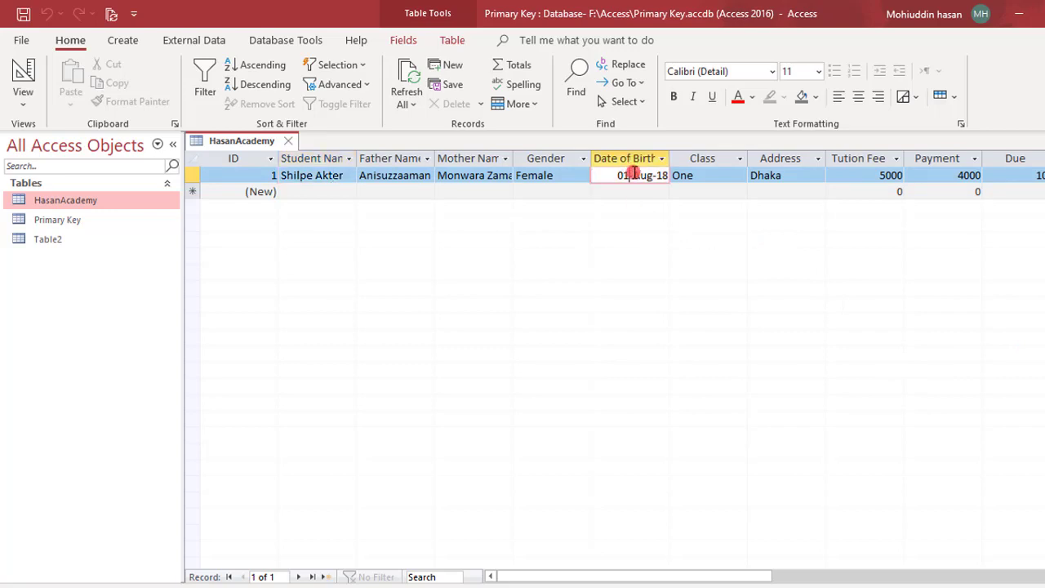
click(692, 174)
click(812, 174)
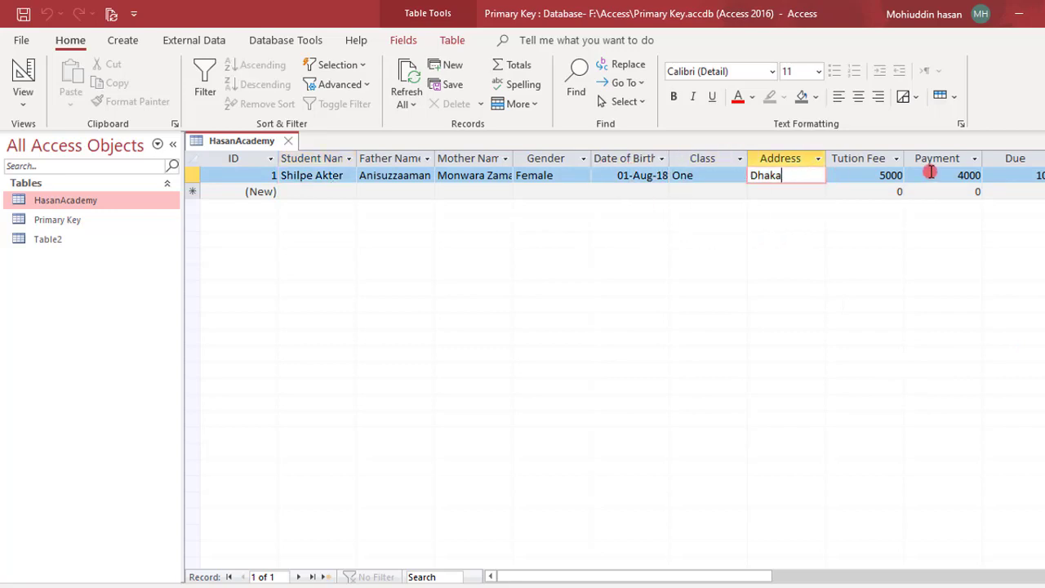
click(892, 175)
click(953, 169)
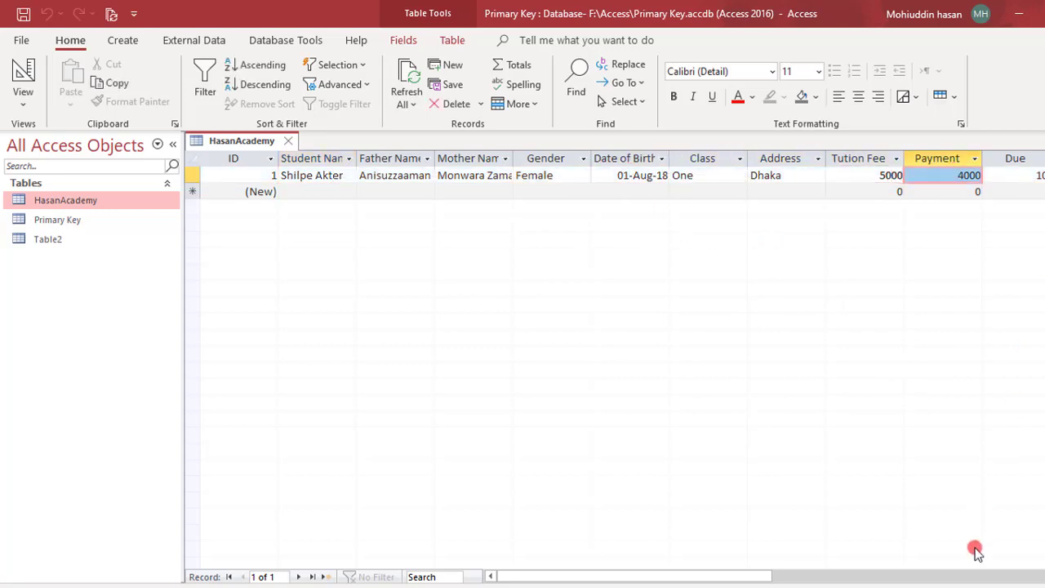
drag(751, 575, 516, 561)
click(292, 194)
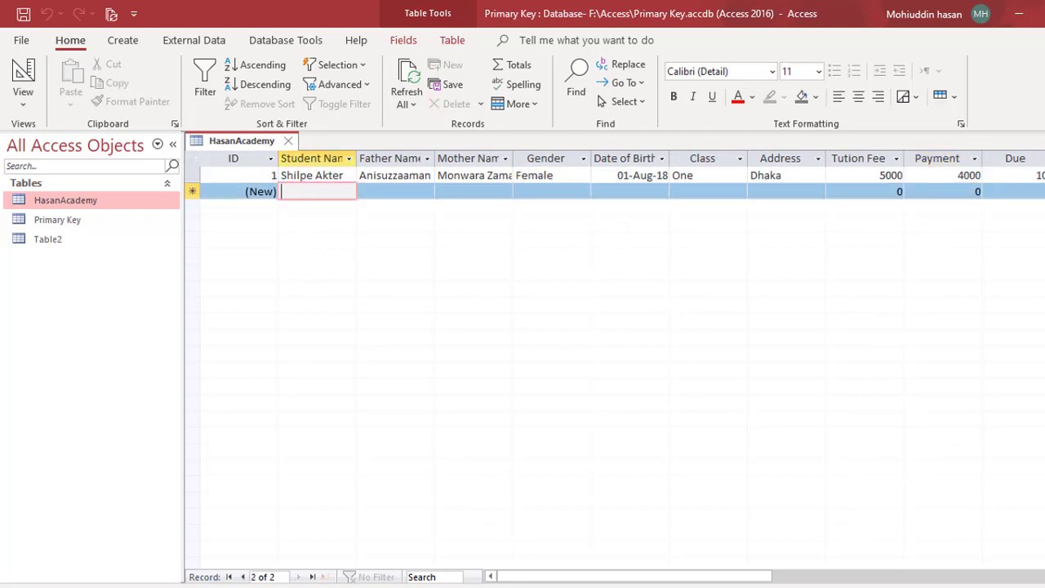
Enter the second student's name and mother's name, and set gender to Female
text(Kajol)
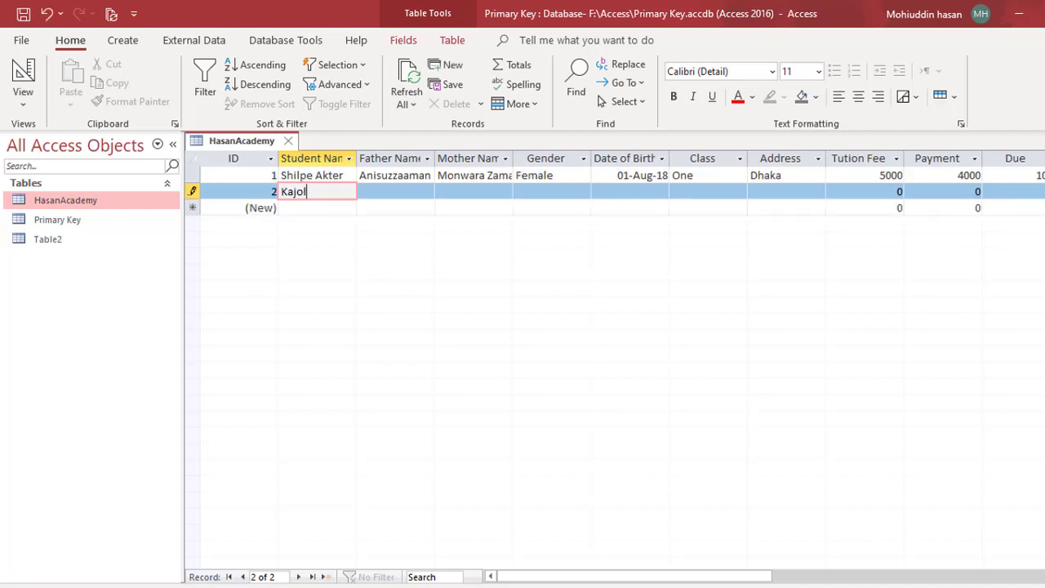
key(Tab)
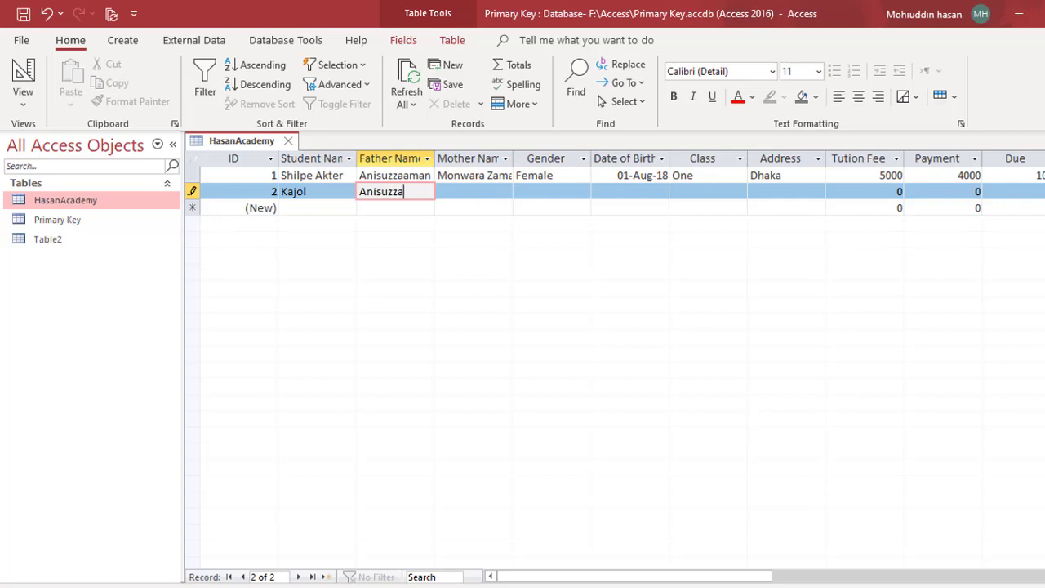
key(Tab)
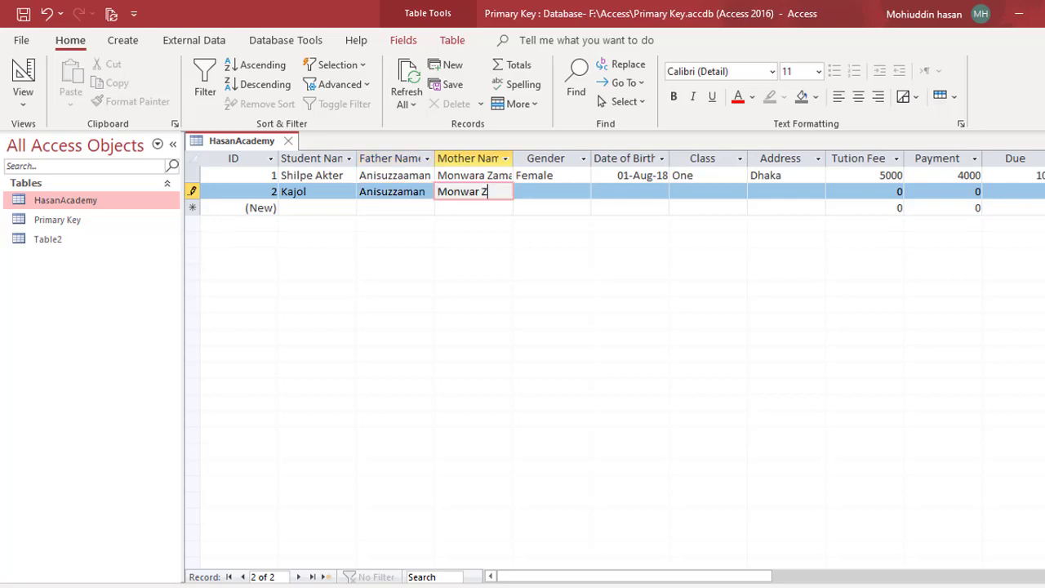
text(Monwar Zaman)
key(Tab)
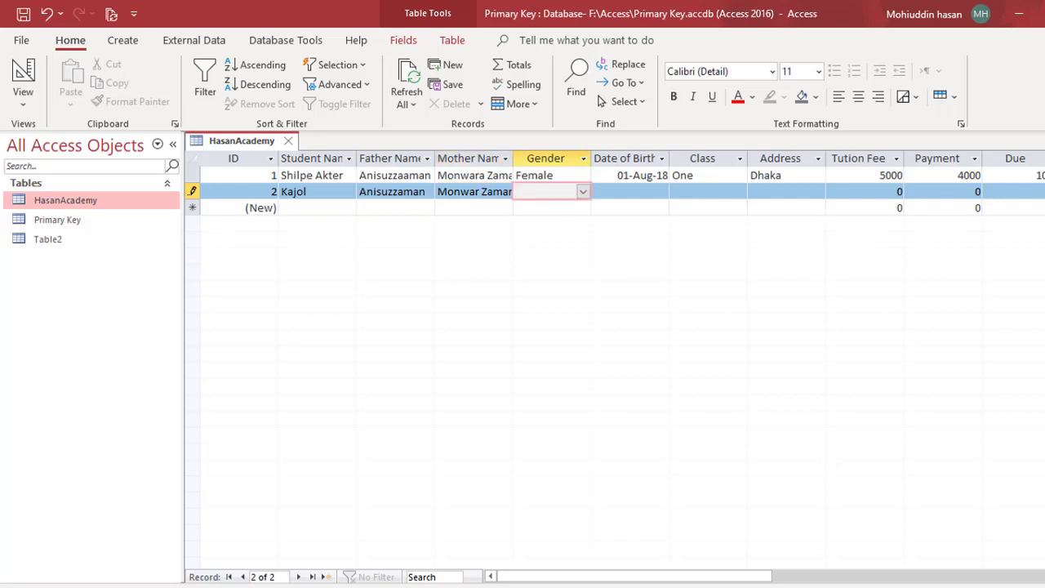
click(582, 191)
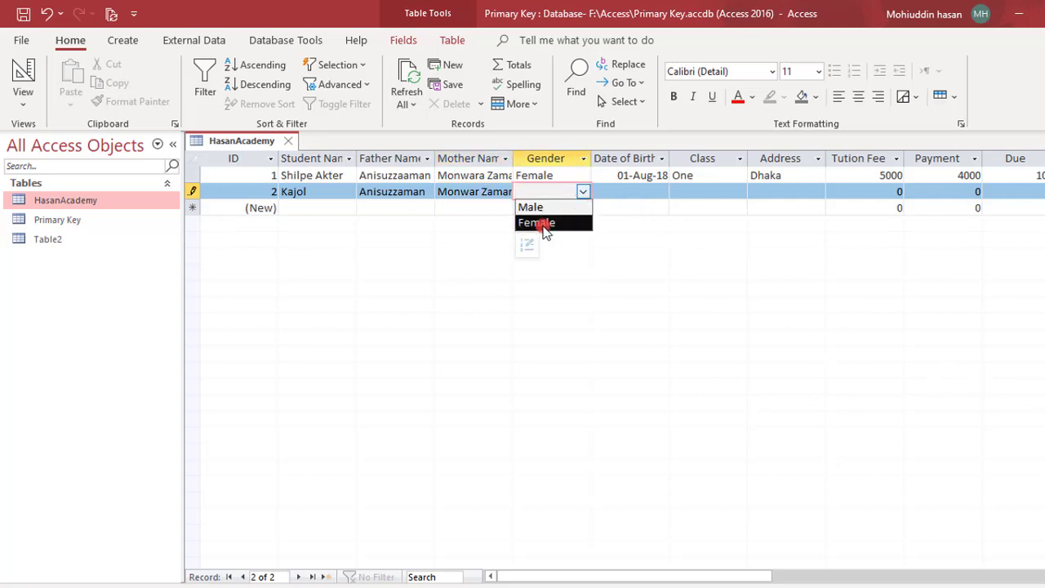
click(537, 222)
click(629, 193)
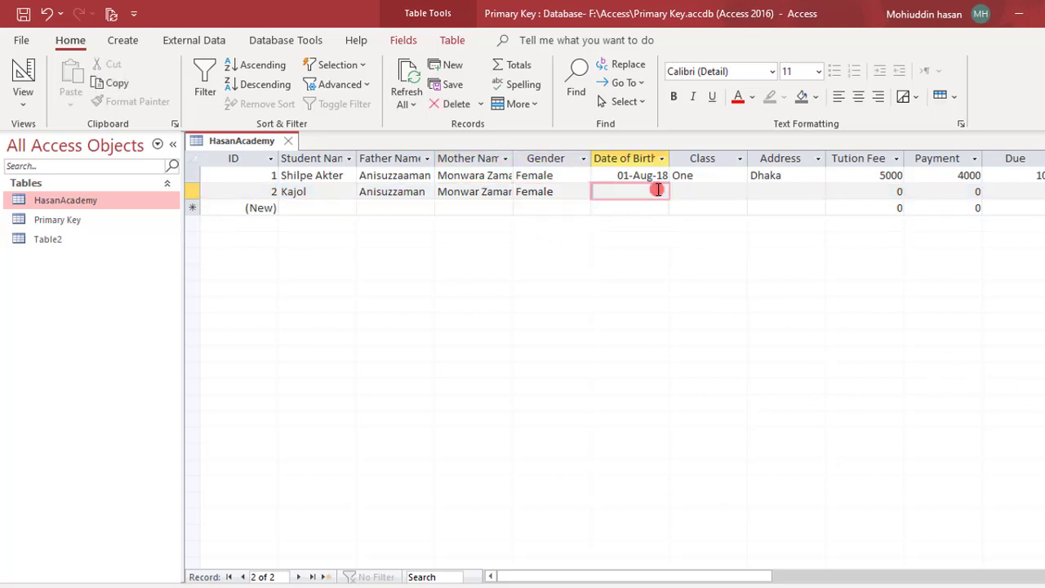
Pick 01-Jan-19 as the date of birth in the calendar picker
click(677, 192)
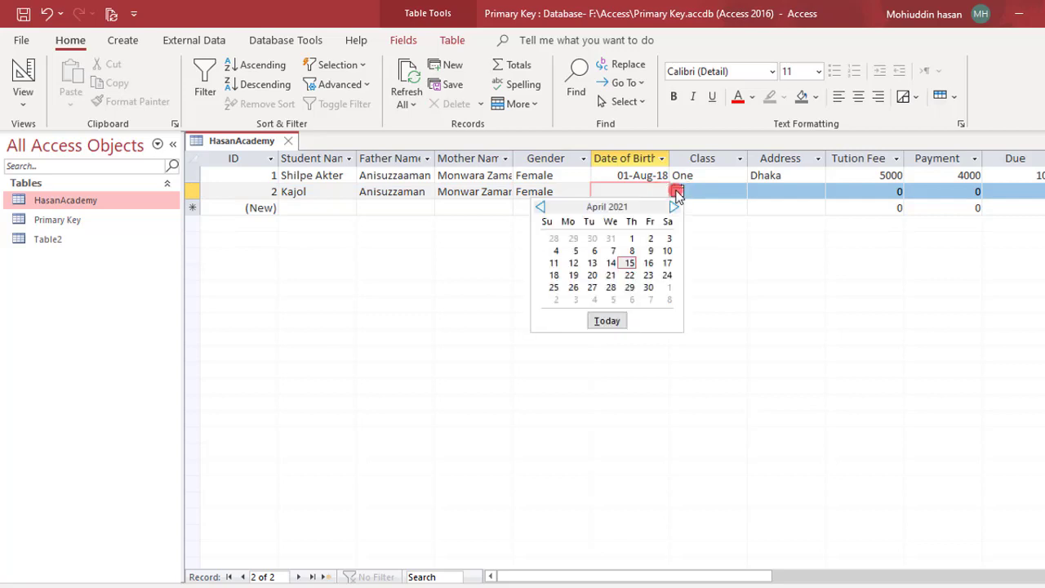
click(543, 208)
click(543, 209)
click(543, 209)
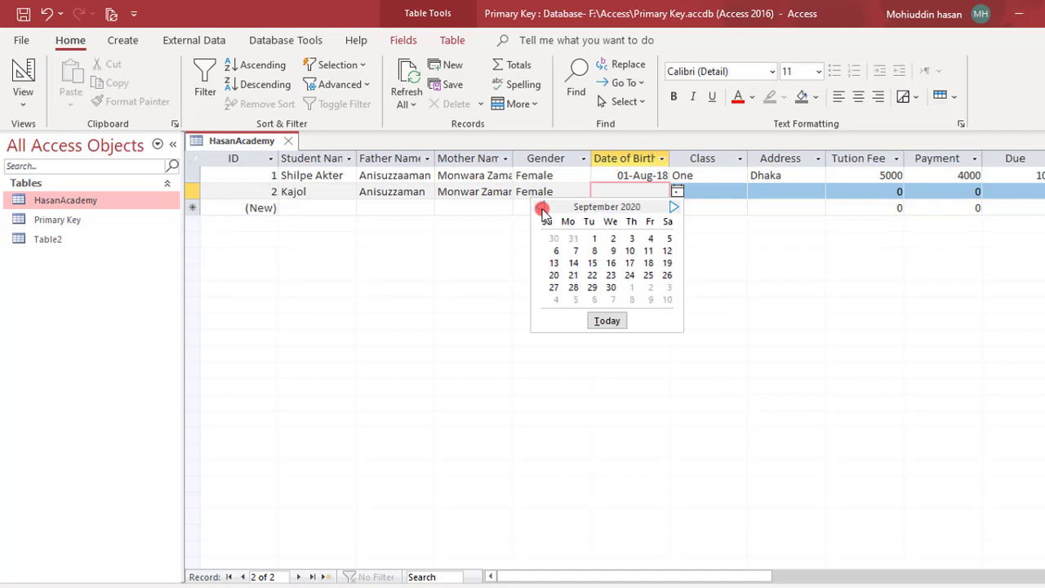
click(543, 210)
click(544, 210)
click(543, 210)
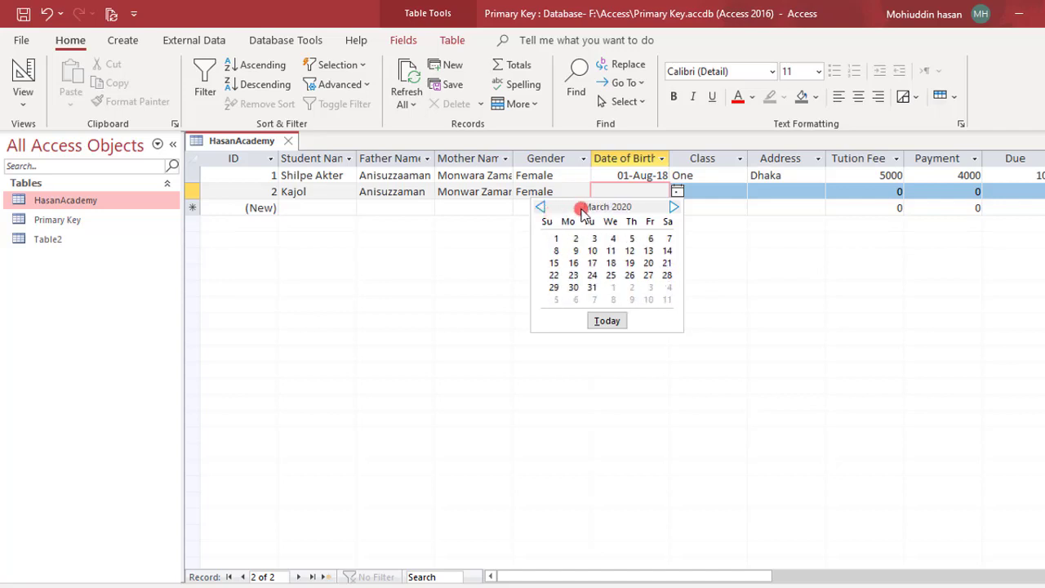
click(543, 209)
click(543, 209)
click(544, 210)
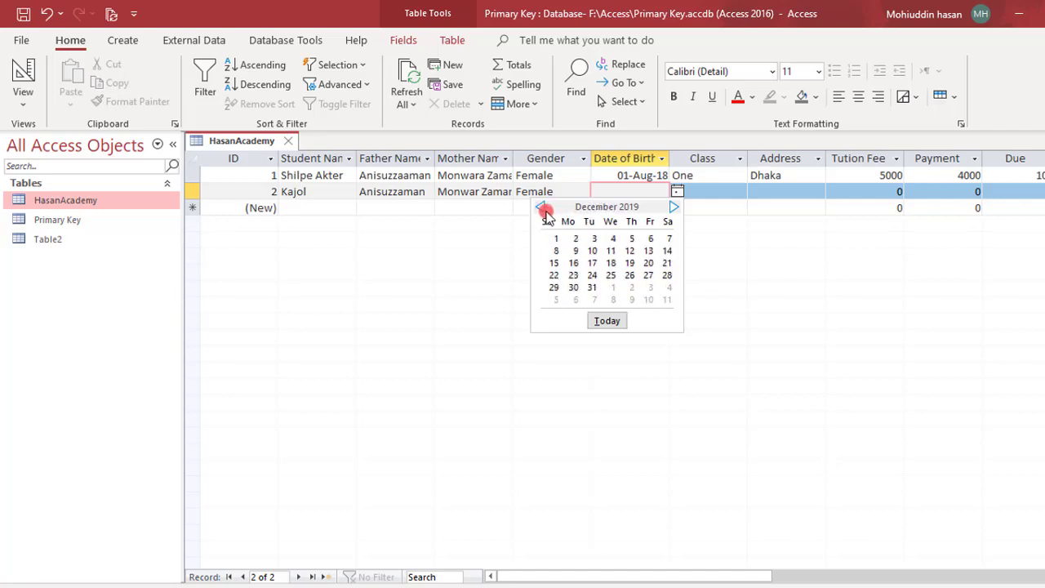
click(543, 209)
click(543, 209)
click(543, 209)
click(543, 209)
click(543, 209)
click(543, 209)
click(543, 209)
click(543, 209)
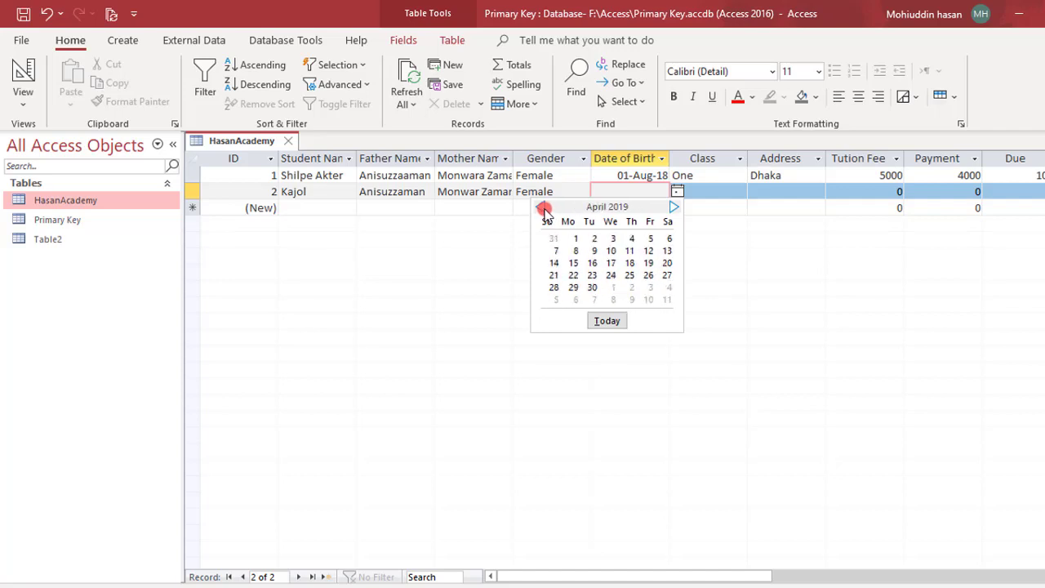
click(543, 209)
click(543, 209)
click(543, 209)
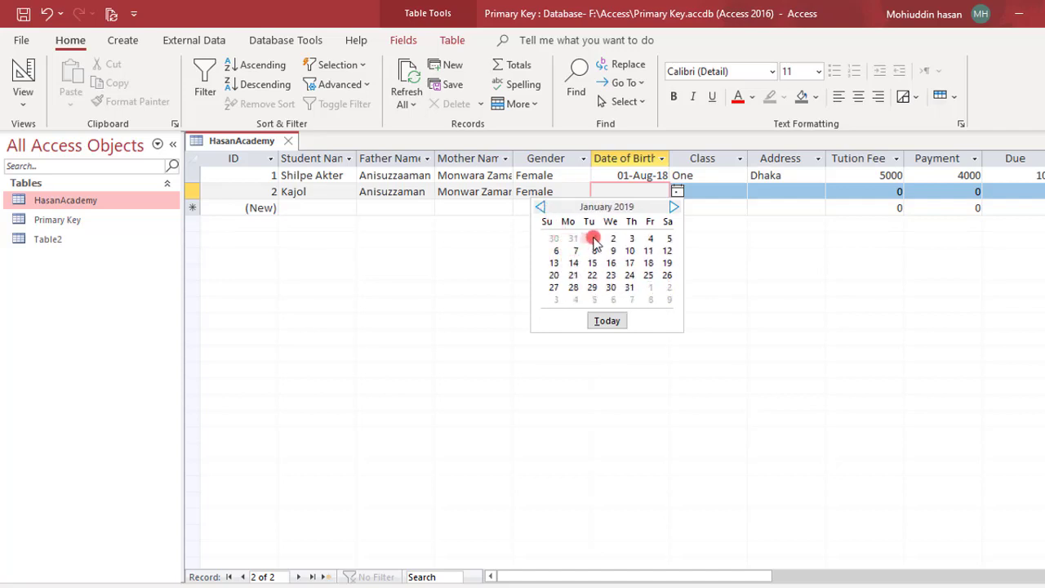
click(592, 238)
Set the second student's class to Ten
click(716, 189)
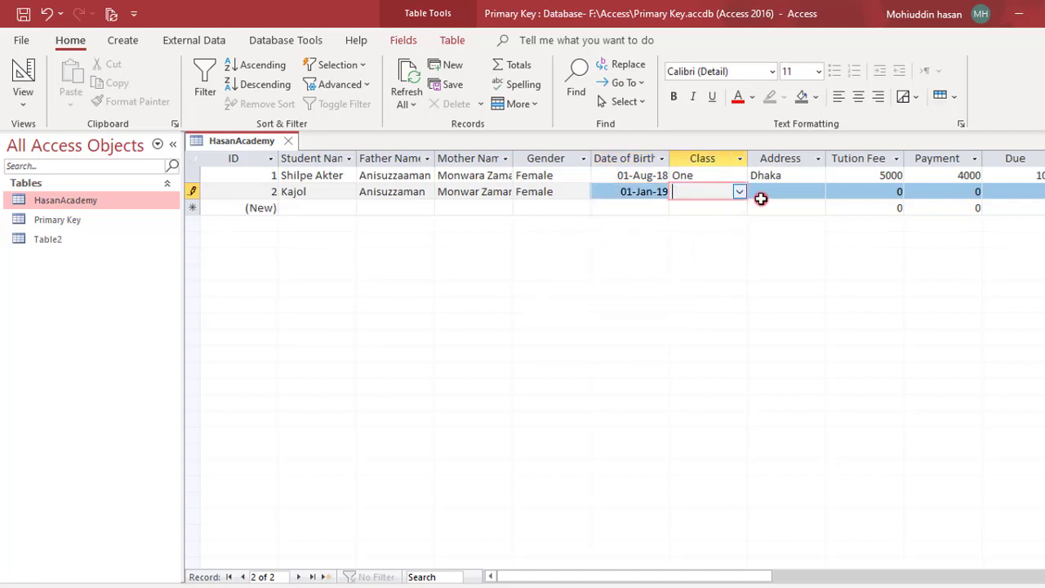
click(738, 194)
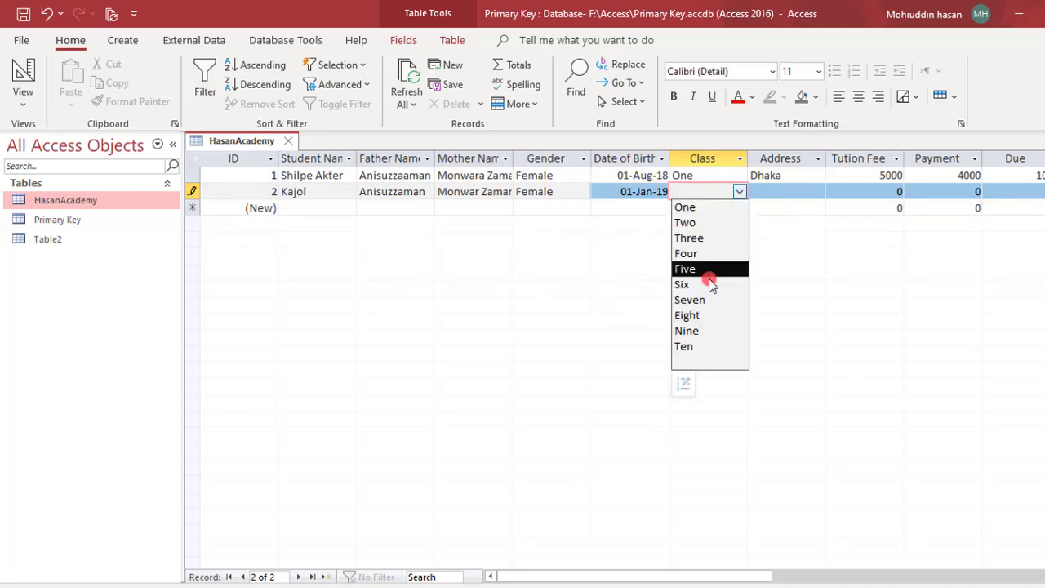
click(690, 347)
click(782, 189)
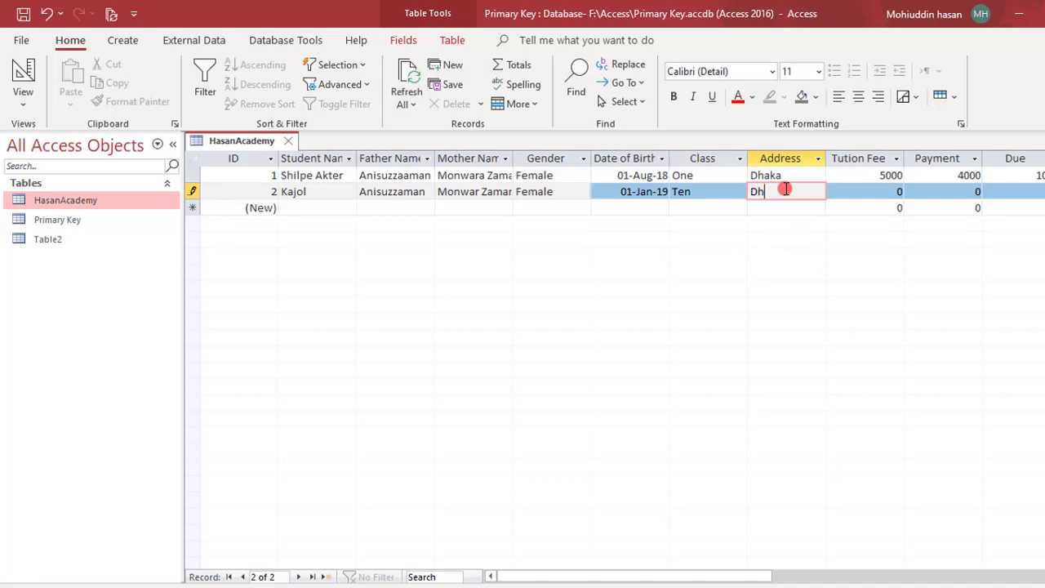
Enter Address Dhaka, tuition fee 6000 and payment 6000, then move on to Picture
key(Tab)
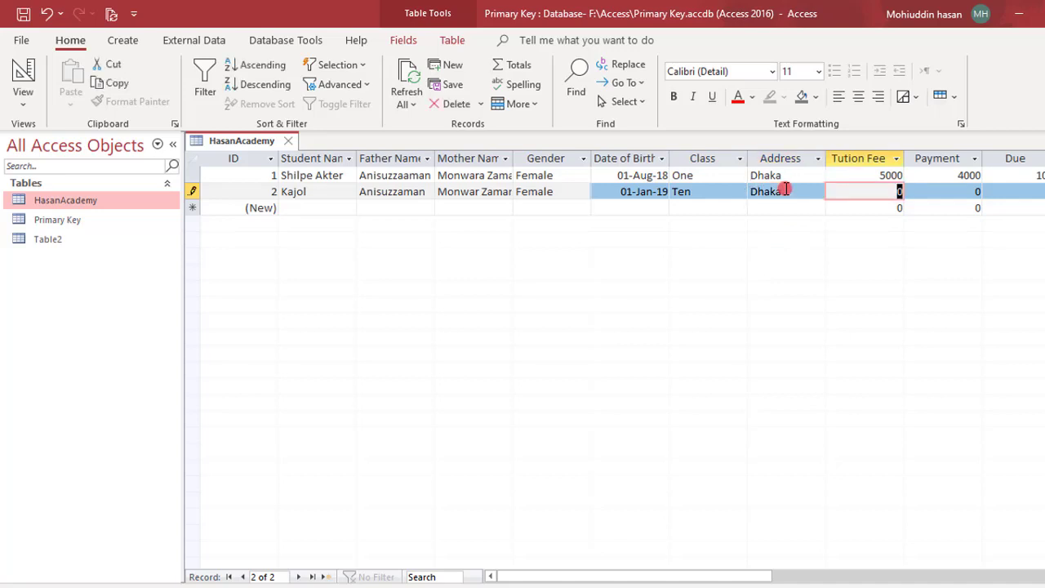
text(6000)
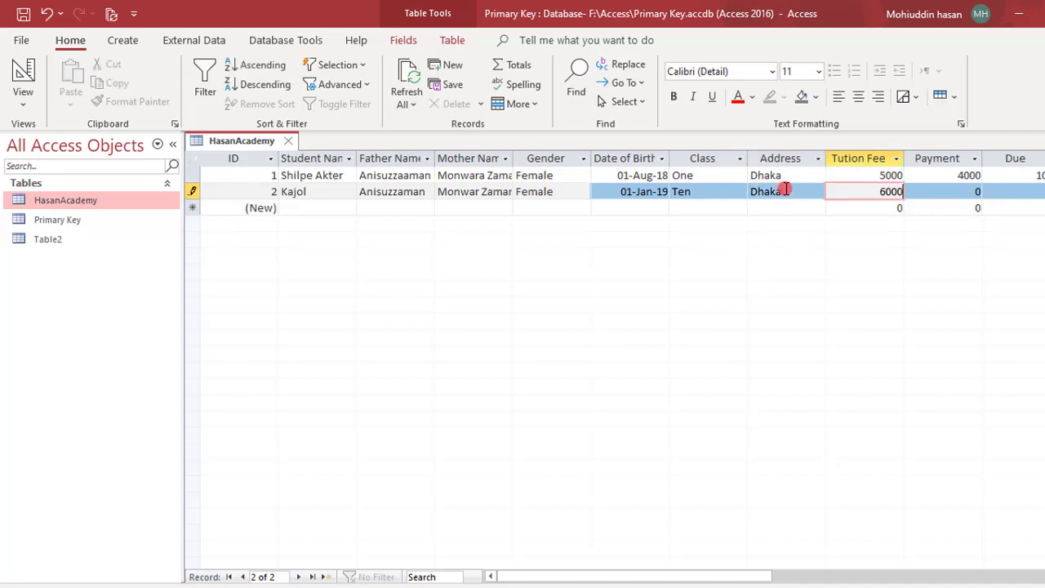
key(Tab)
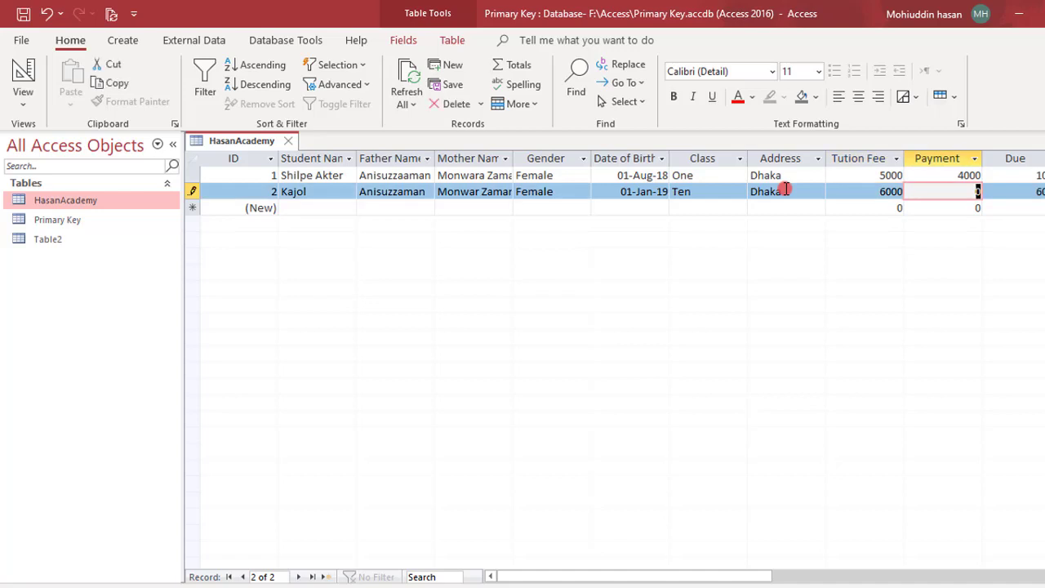
text(6000)
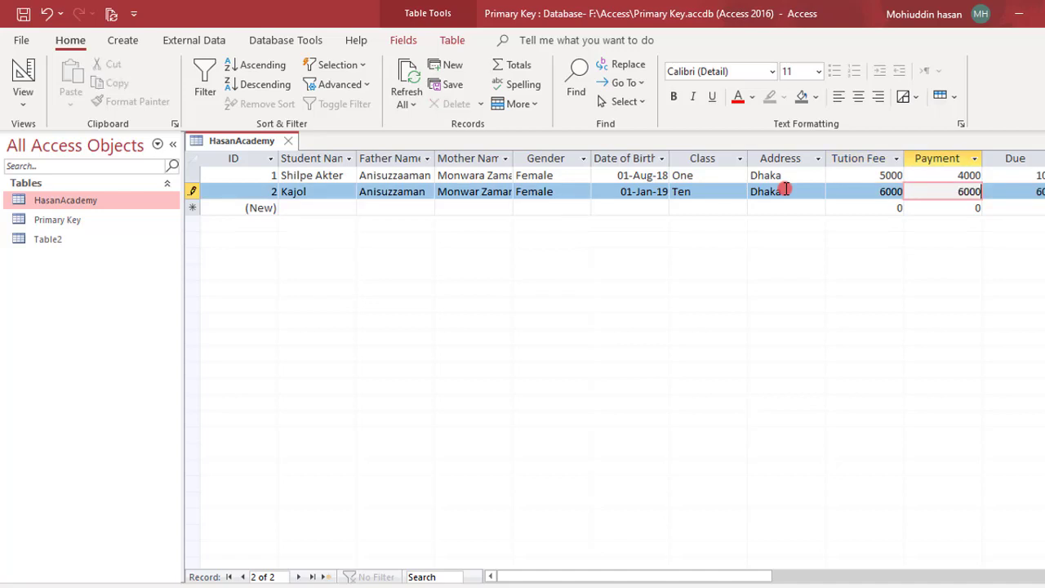
key(Tab)
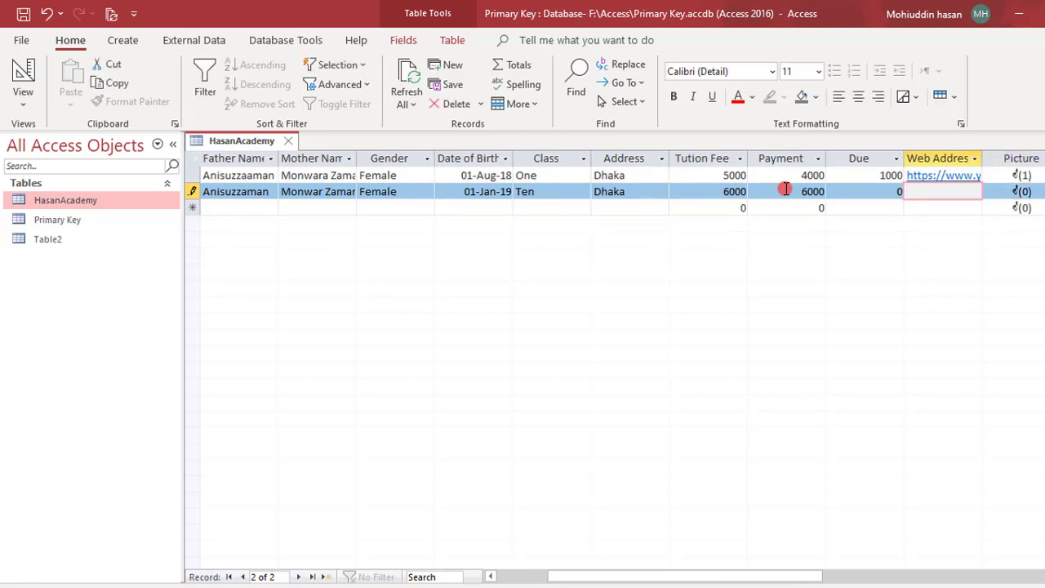
key(Tab)
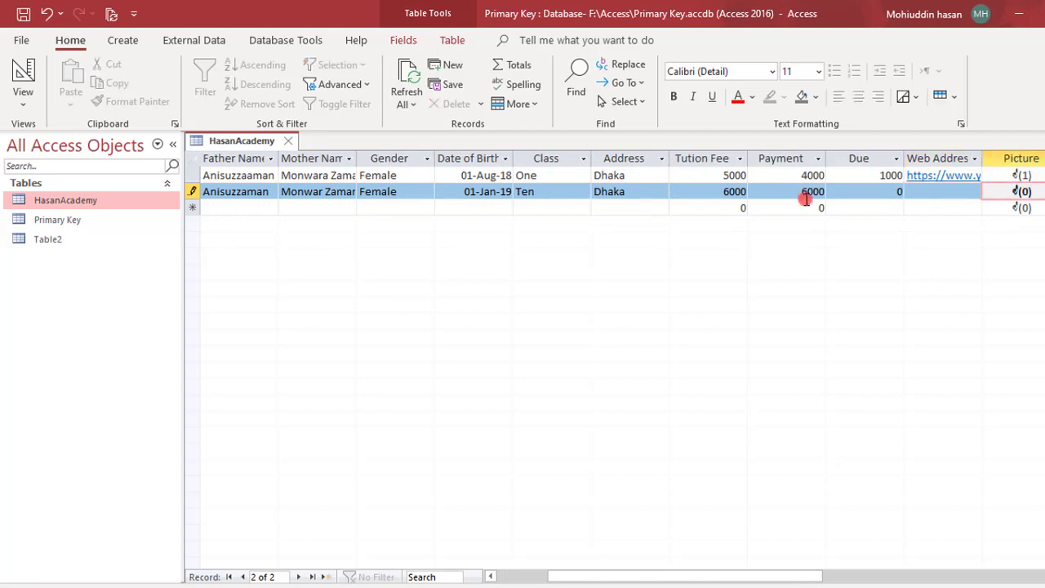
Open Manage Attachments for record 2's Picture cell
right_click(1033, 194)
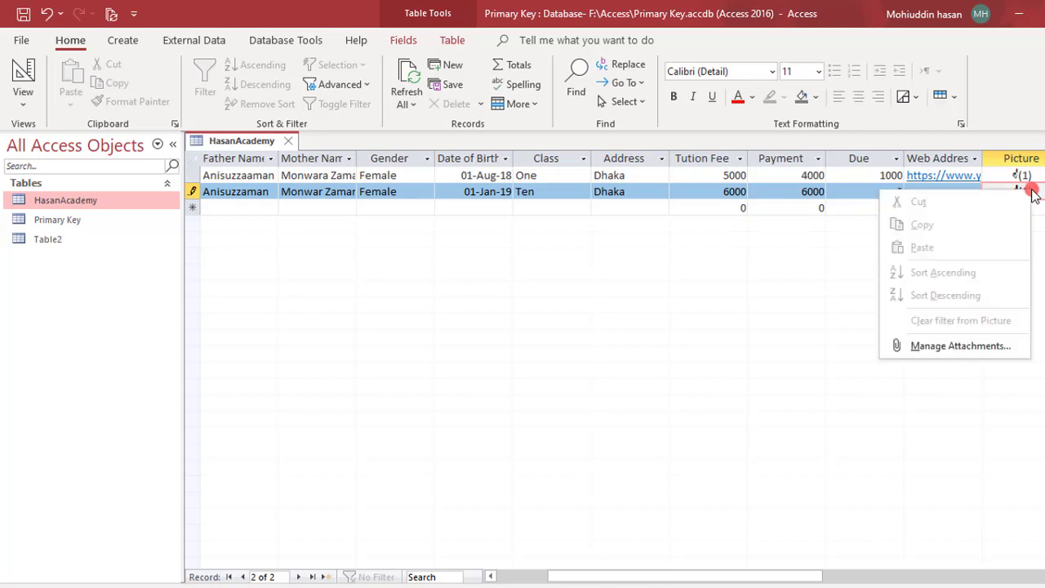
click(954, 346)
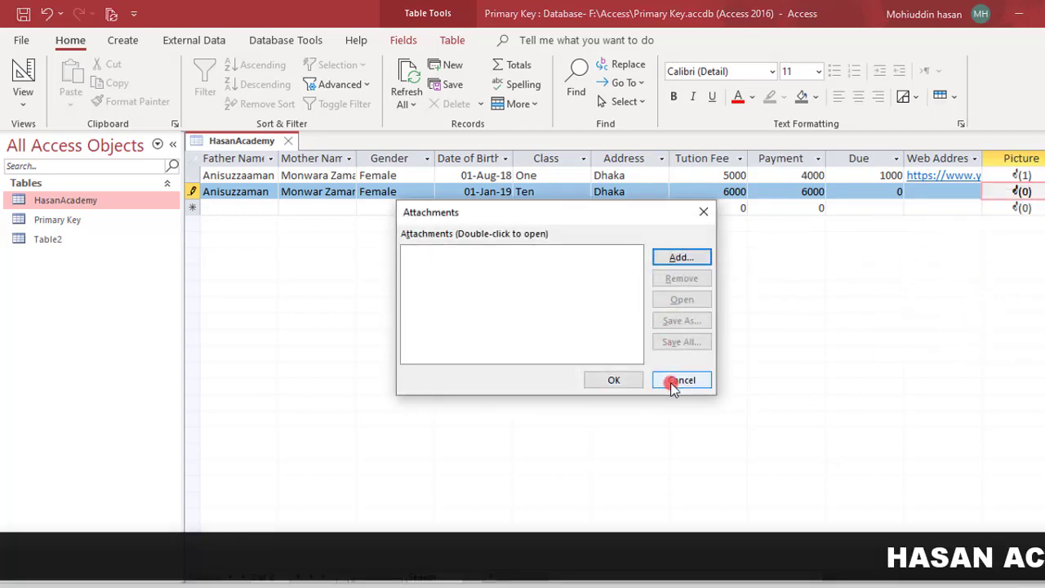
click(671, 382)
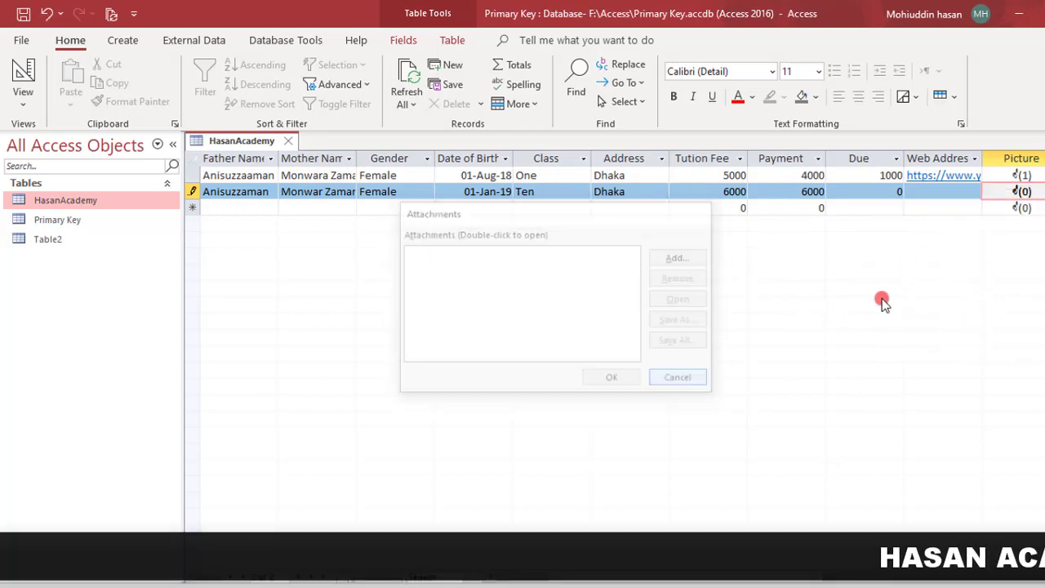
right_click(1008, 196)
click(917, 347)
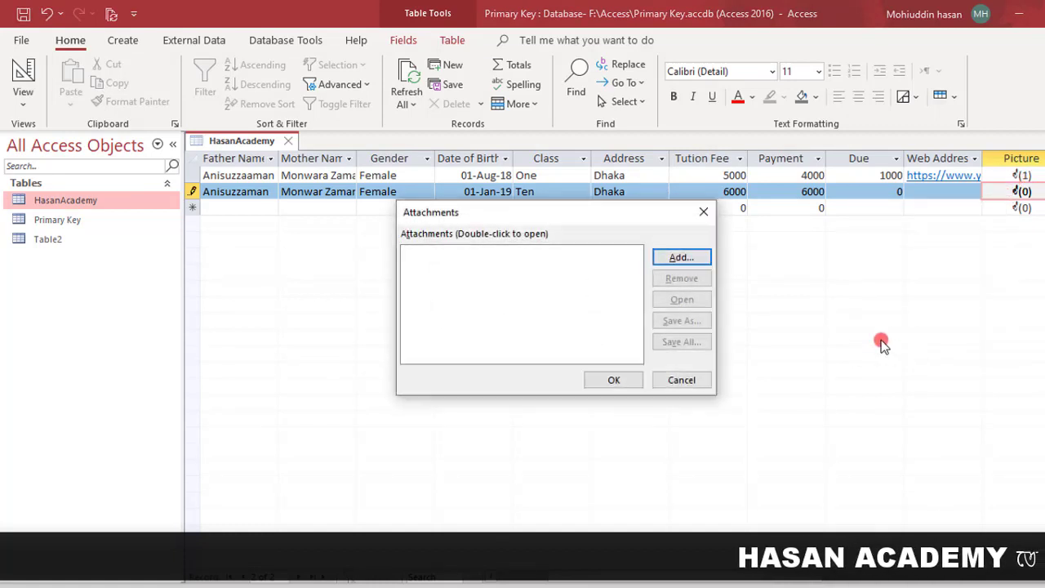
Add 109.JPG from the Desktop as the Picture attachment
click(686, 258)
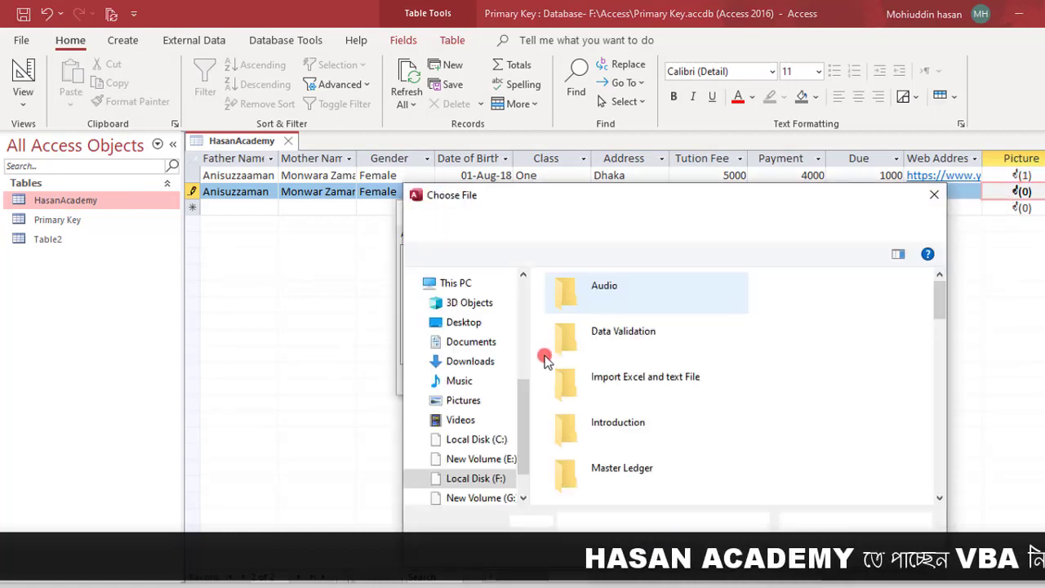
click(472, 326)
scroll(745, 351, down, 5)
scroll(742, 355, up, 4)
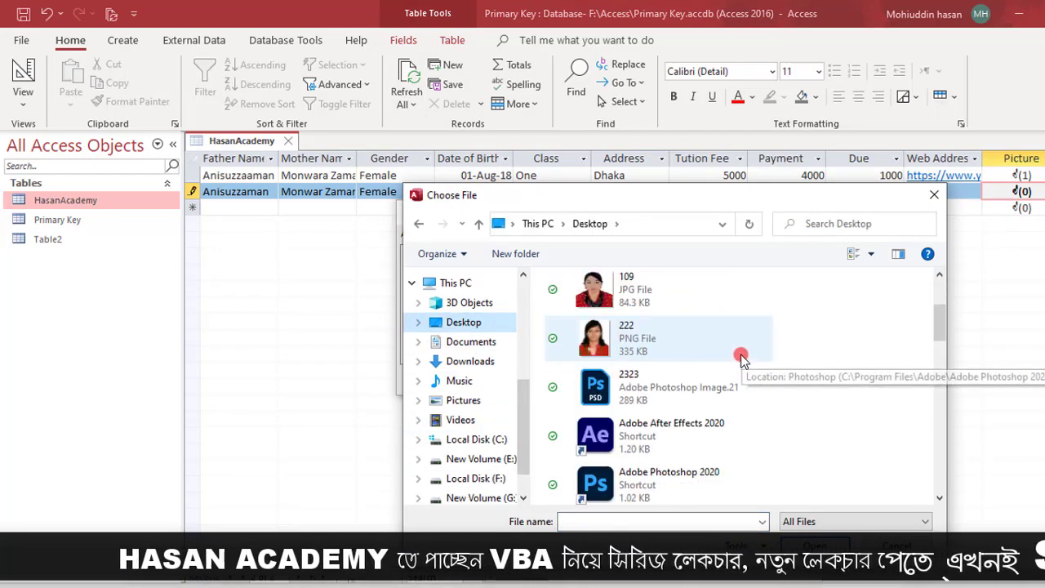
scroll(678, 398, down, 3)
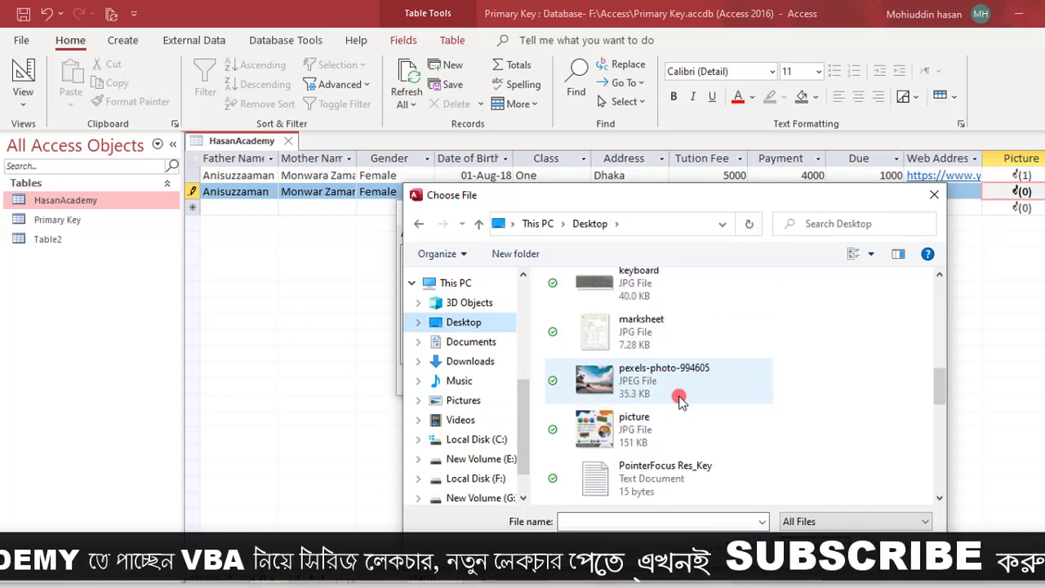
scroll(680, 400, up, 4)
click(653, 441)
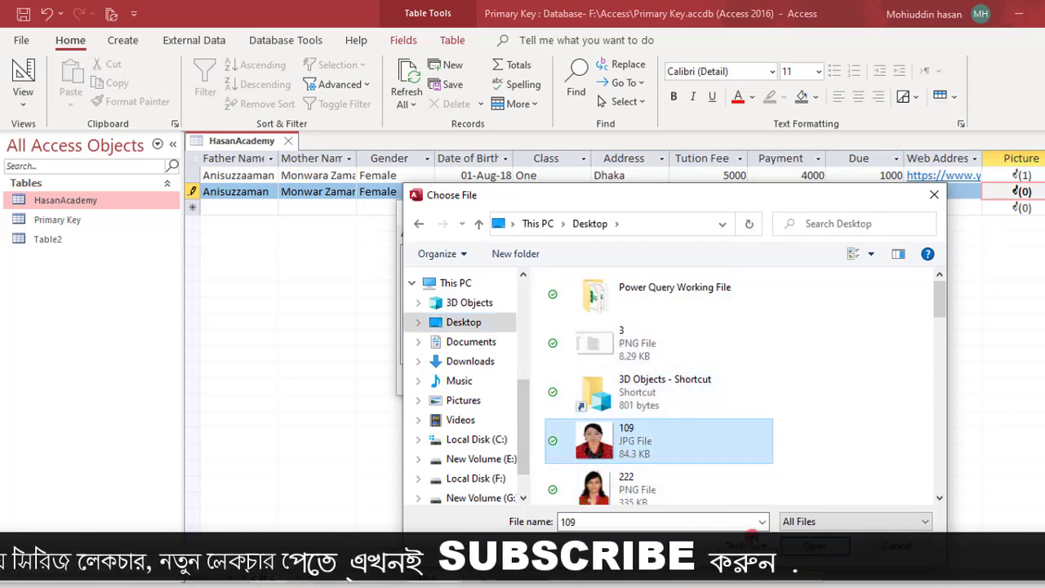
click(814, 545)
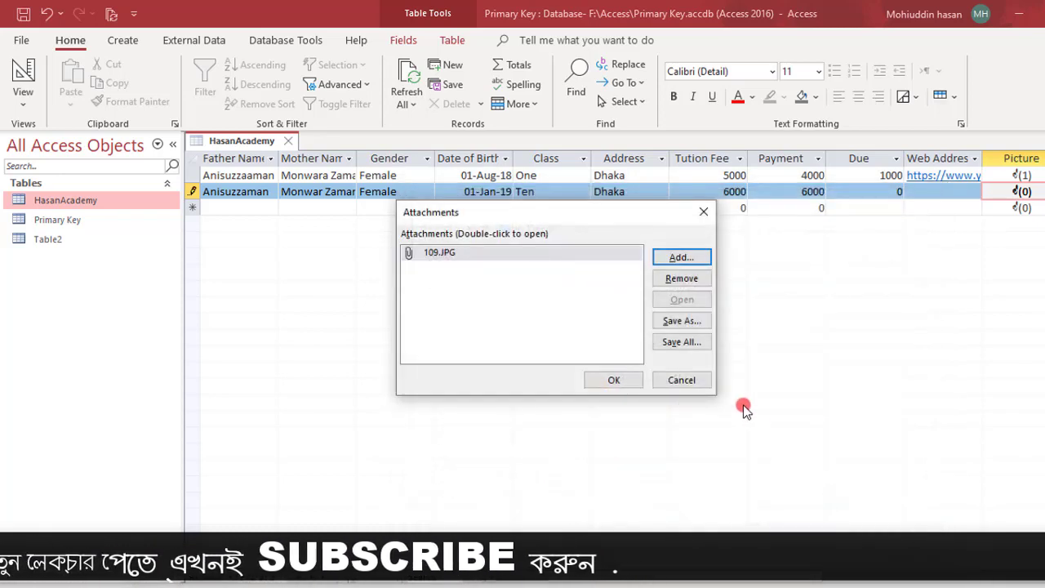
click(615, 381)
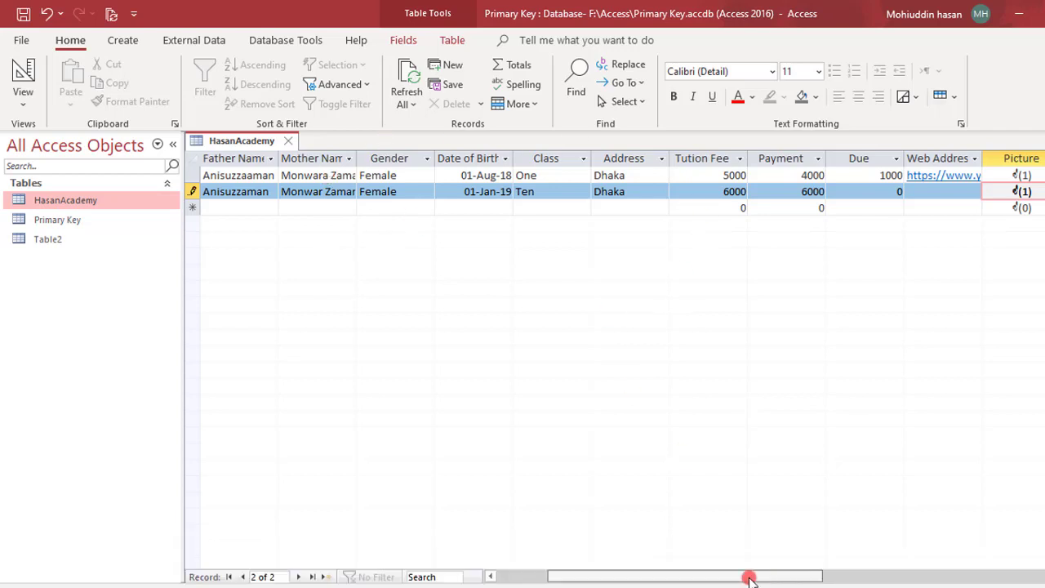
Scroll the datasheet back to its left edge and bring up the Create ribbon commands
drag(749, 578, 695, 578)
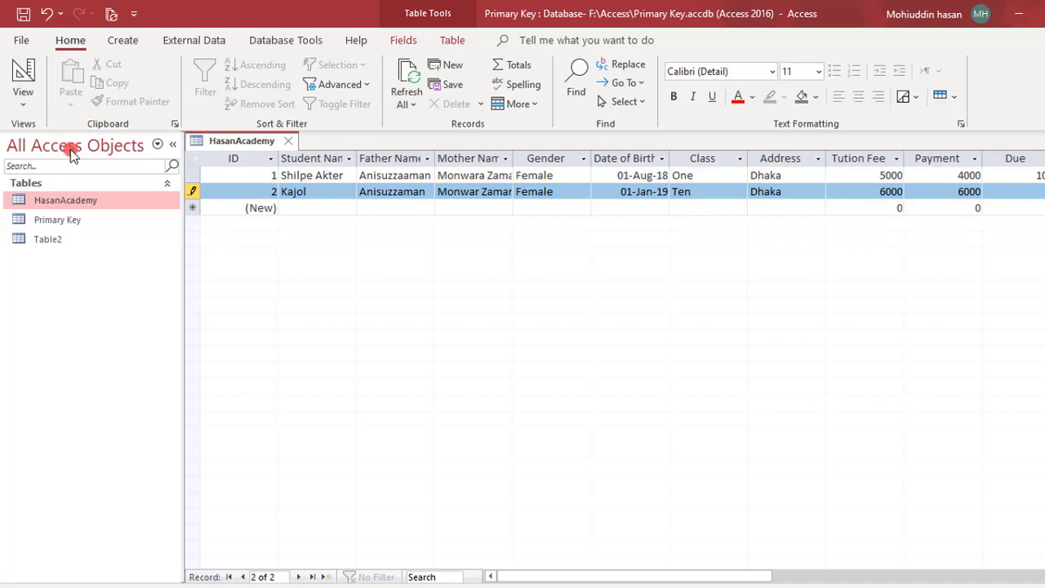
click(58, 203)
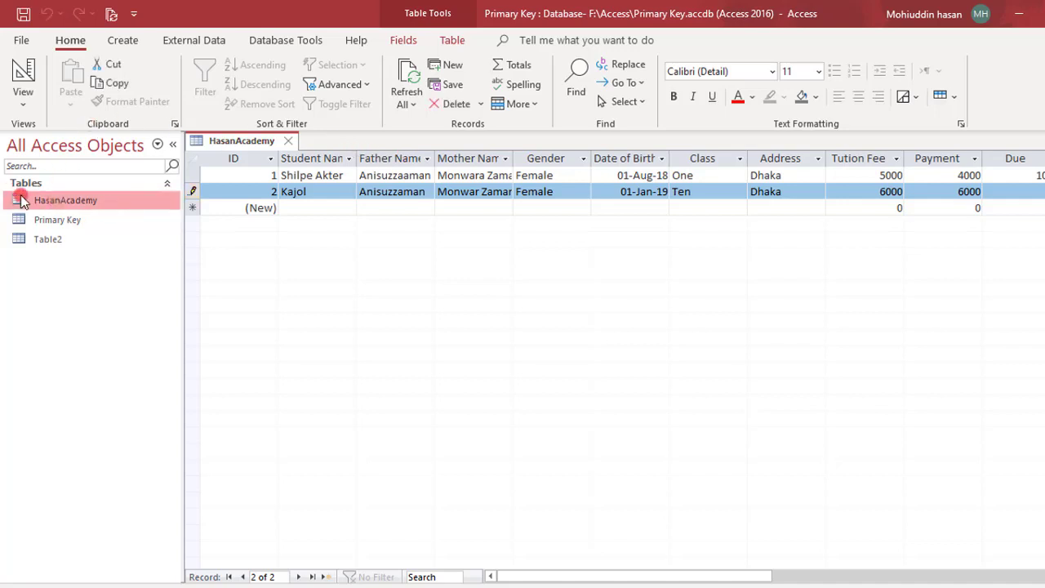
click(118, 41)
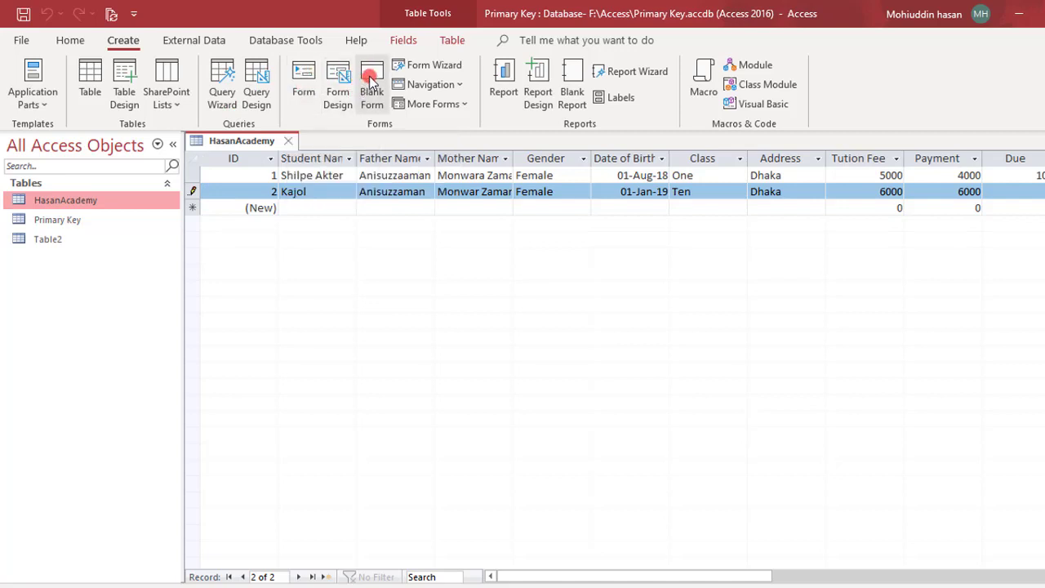
click(304, 76)
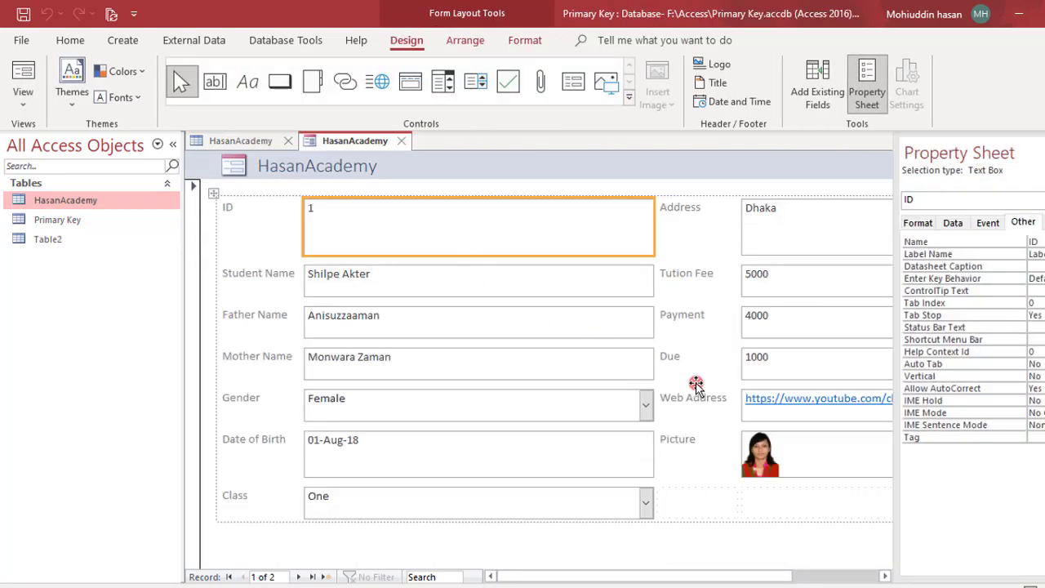
click(404, 141)
click(545, 358)
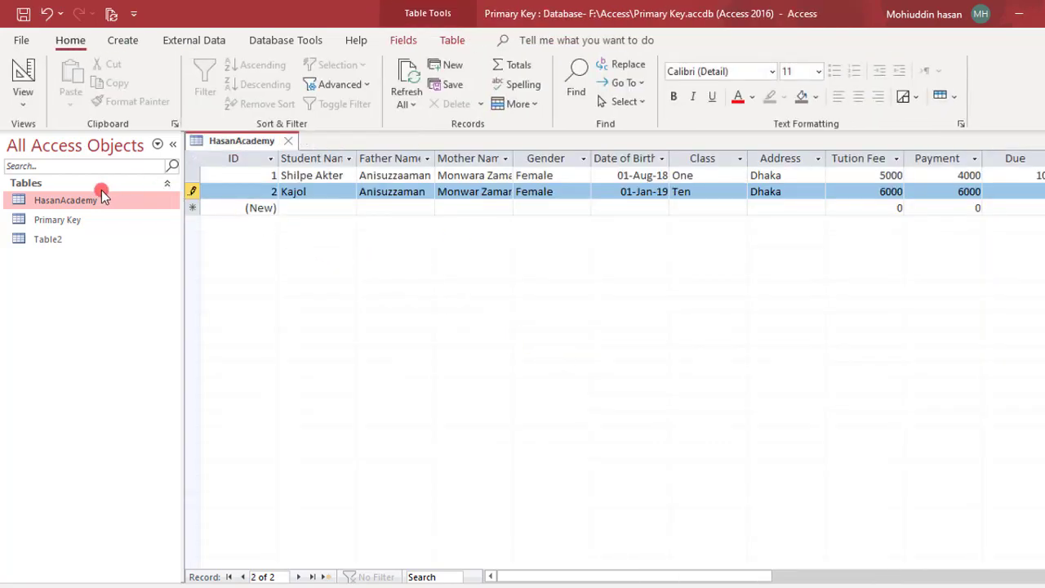
click(122, 40)
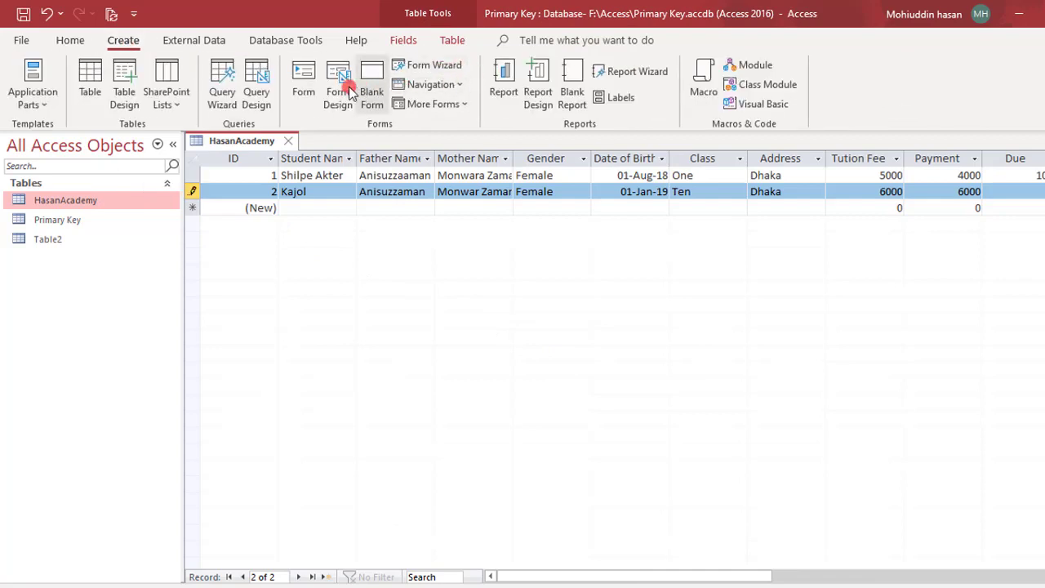
Run the Form Wizard with all HasanAcademy fields, Columnar layout and the title HasanAcademy
click(448, 66)
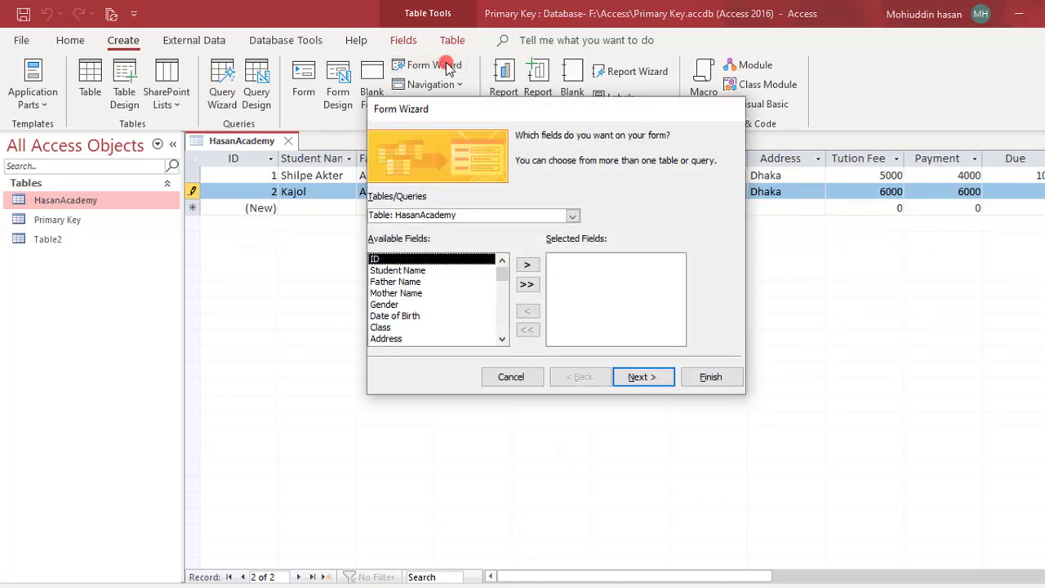
drag(524, 115, 625, 105)
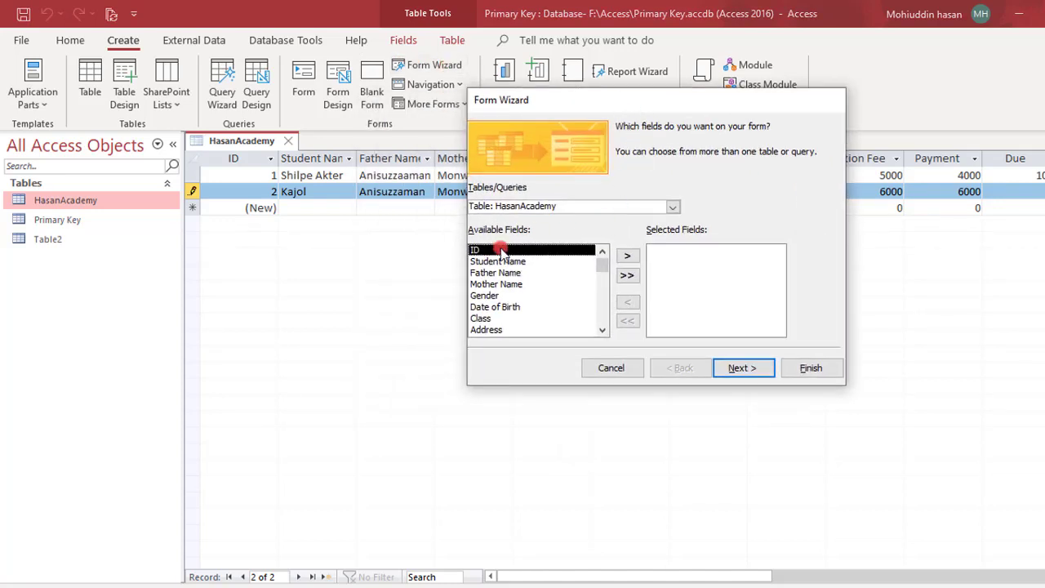
click(626, 256)
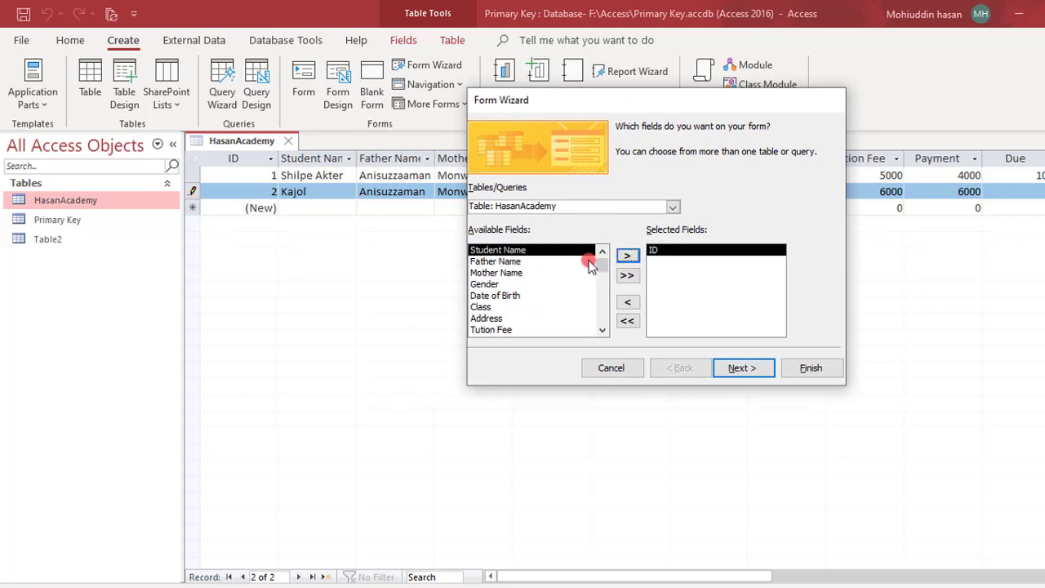
click(627, 257)
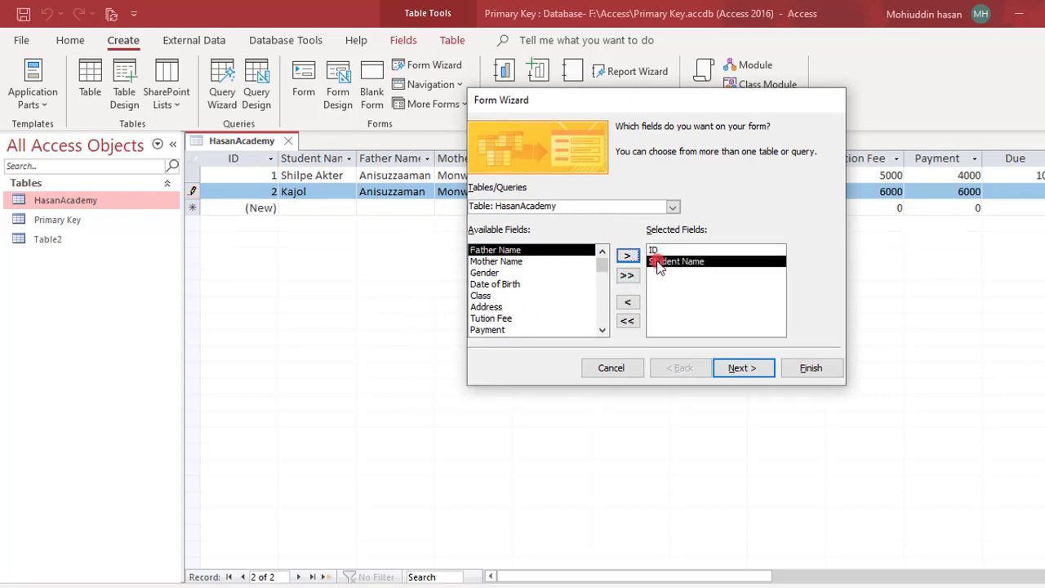
click(627, 302)
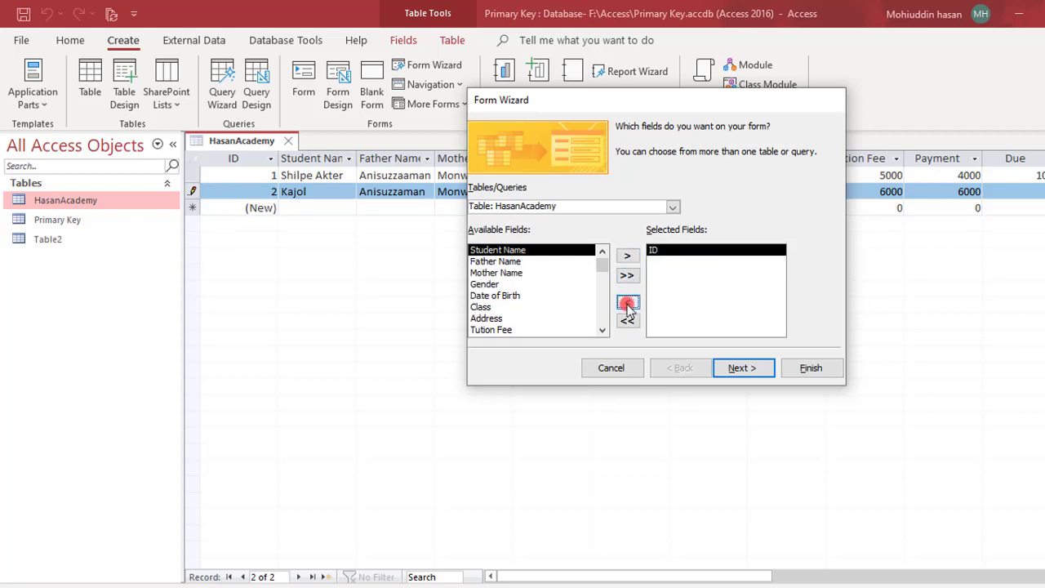
click(627, 304)
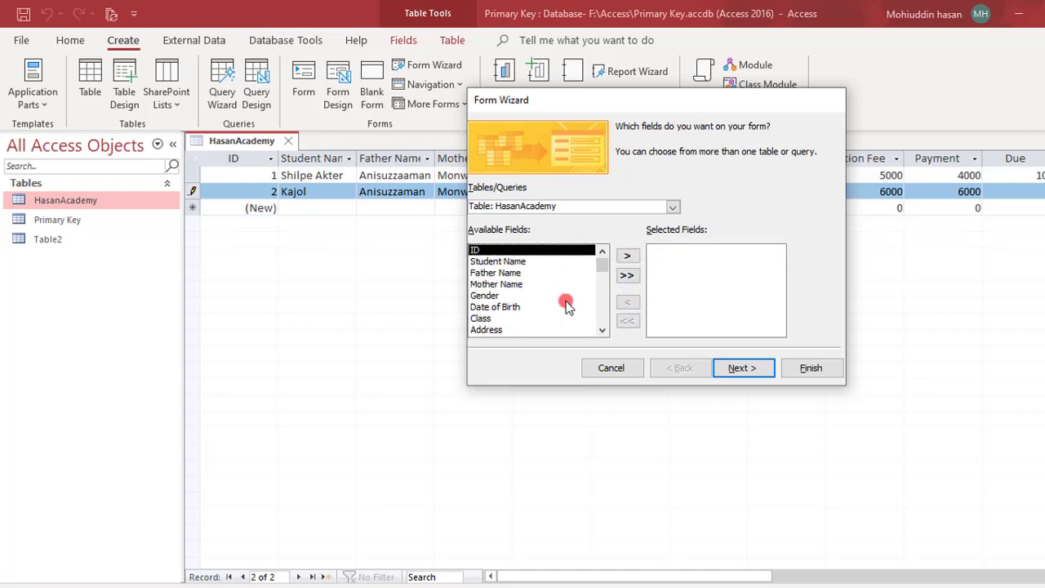
click(625, 276)
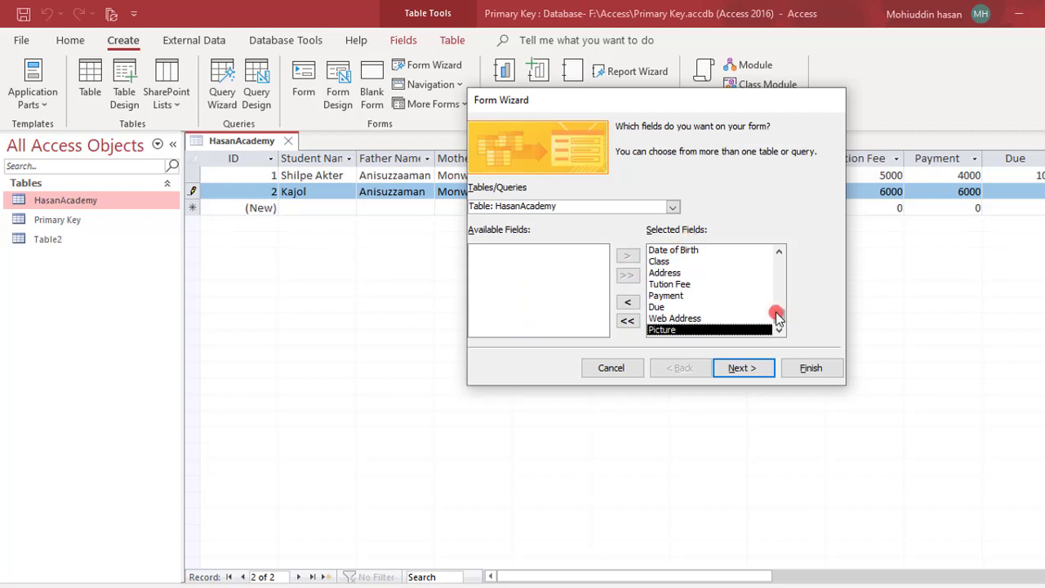
drag(774, 313, 791, 242)
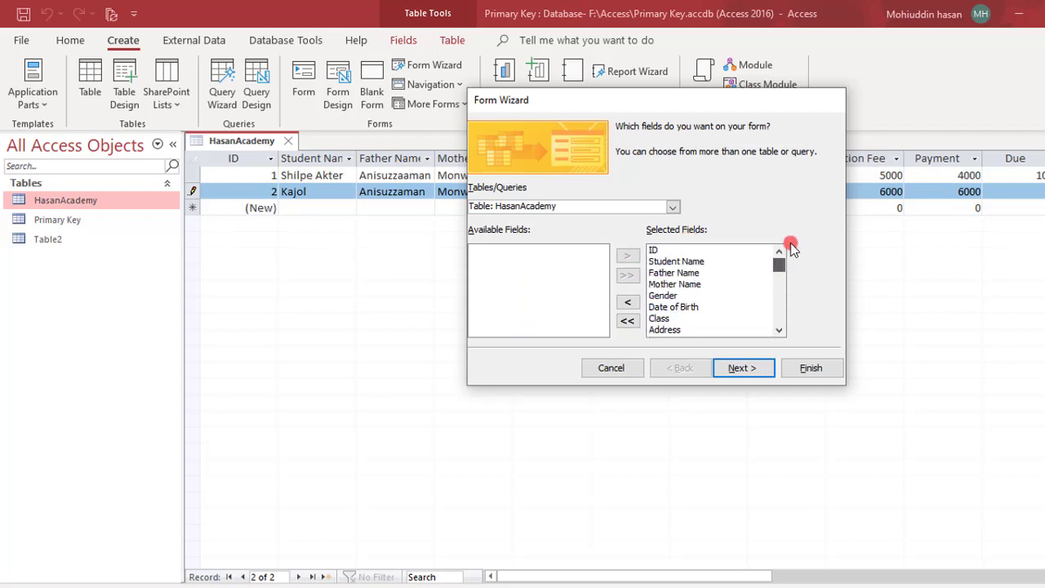
click(737, 367)
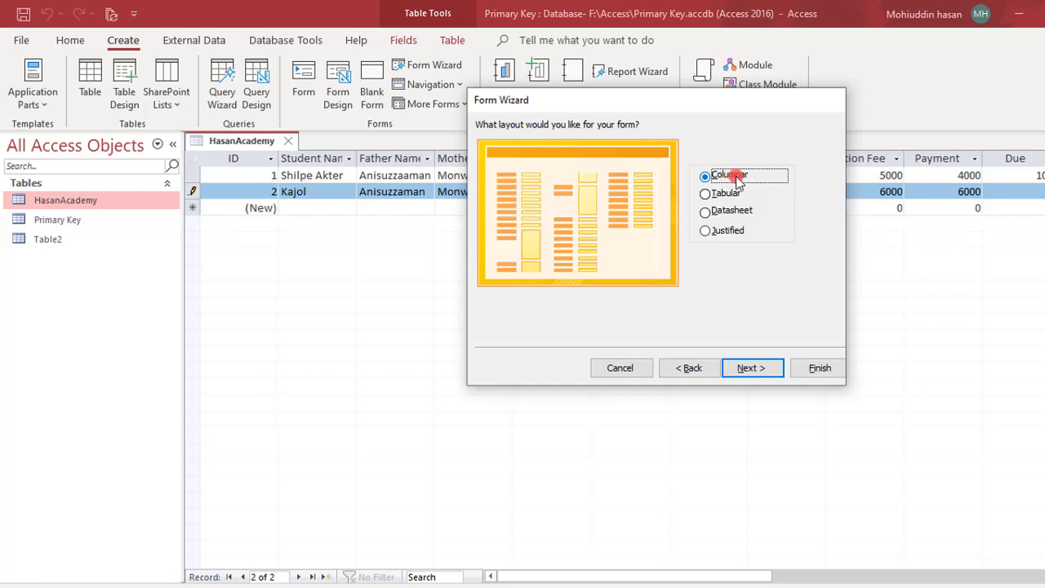
click(743, 369)
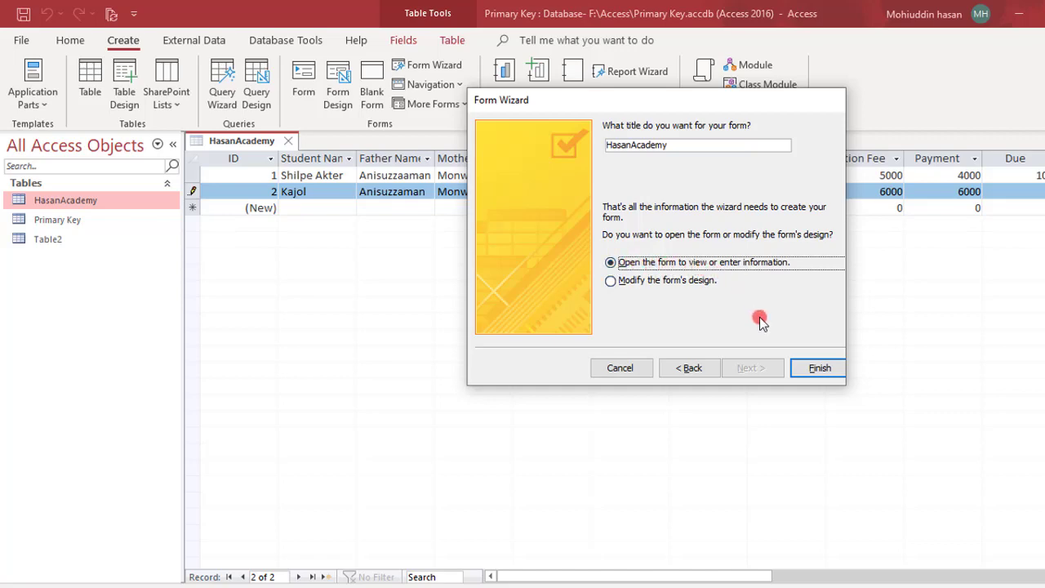
click(808, 366)
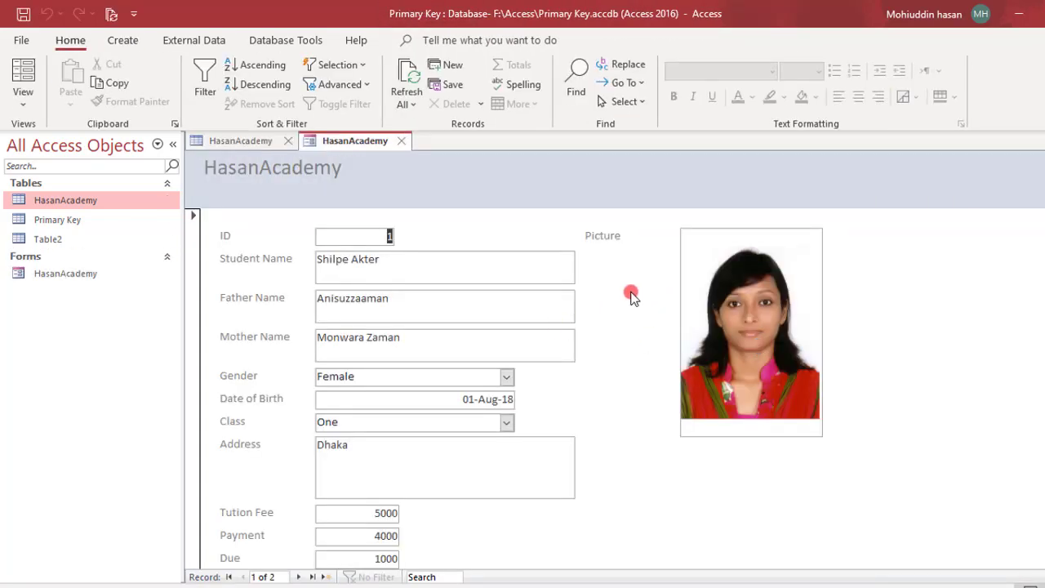
Move to record 2 of 2 and select its empty Picture attachment box
scroll(633, 297, down, 1)
scroll(633, 296, up, 1)
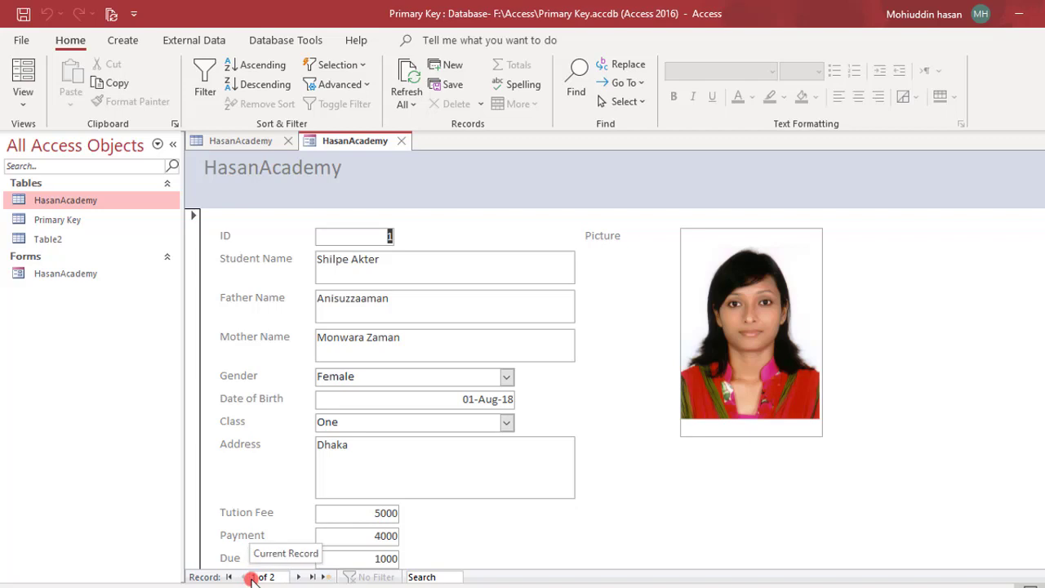
click(298, 576)
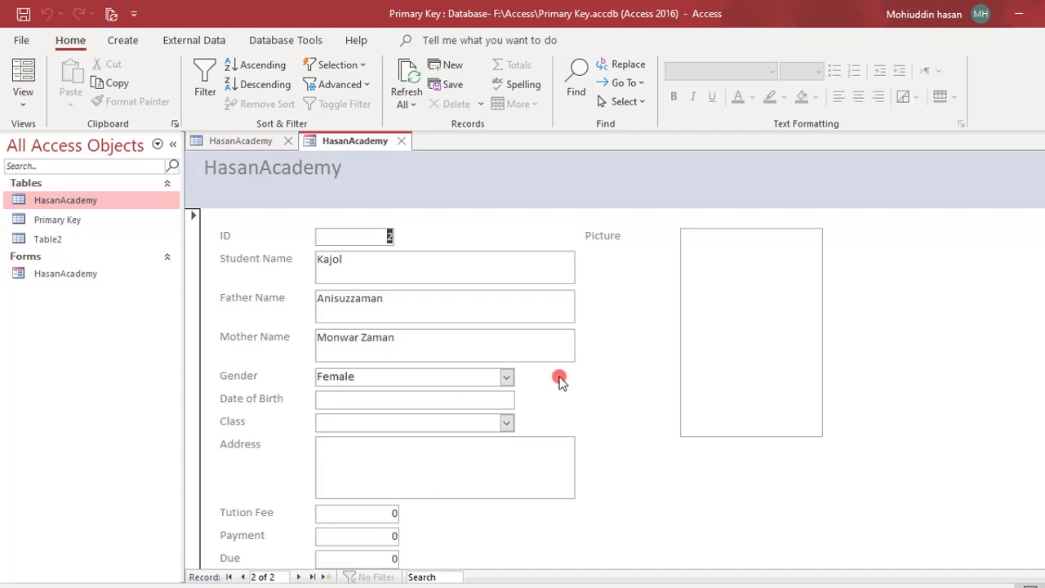
click(743, 317)
mouse_move(746, 310)
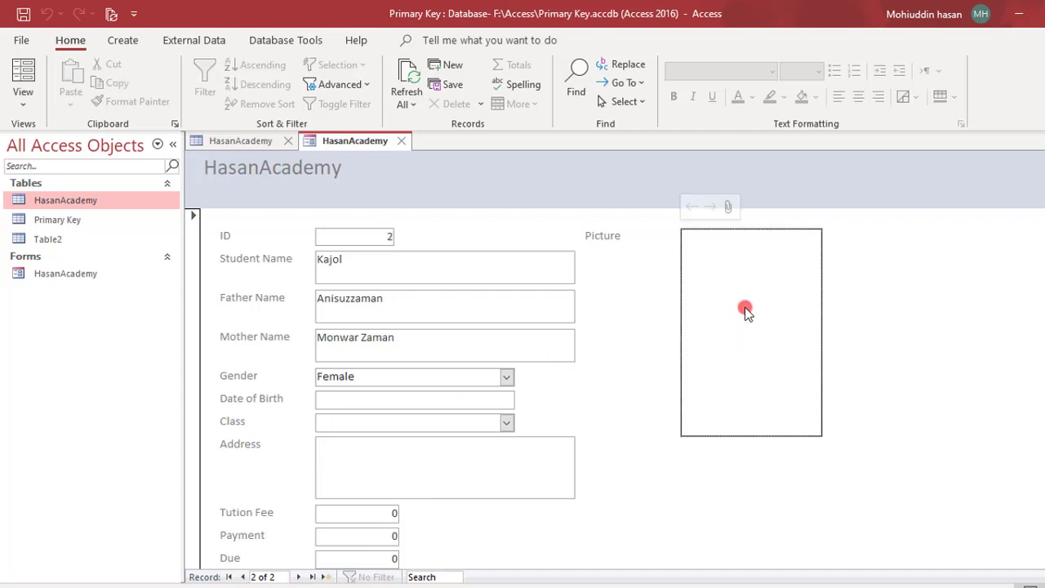
click(727, 210)
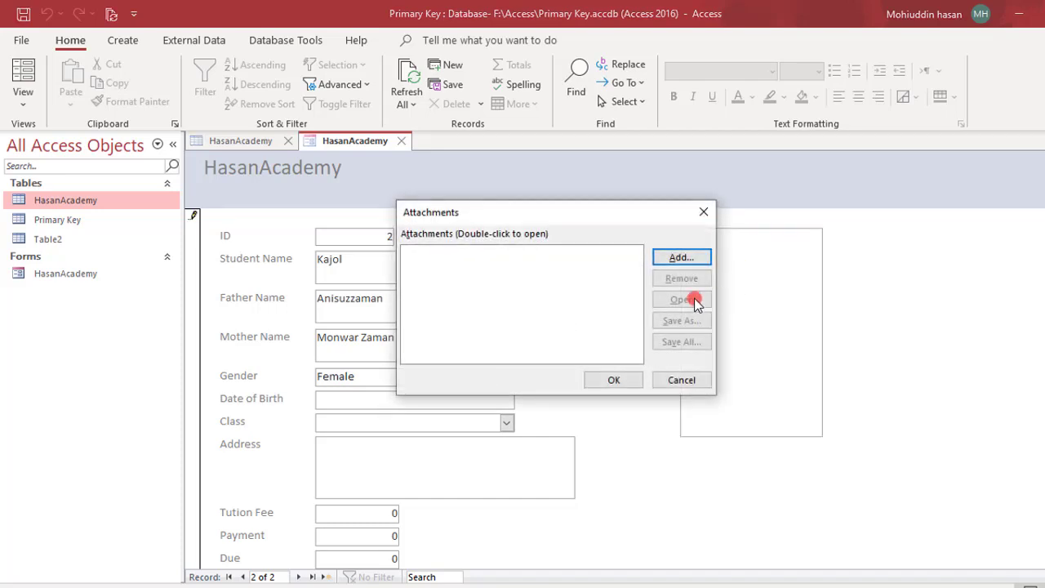
click(680, 257)
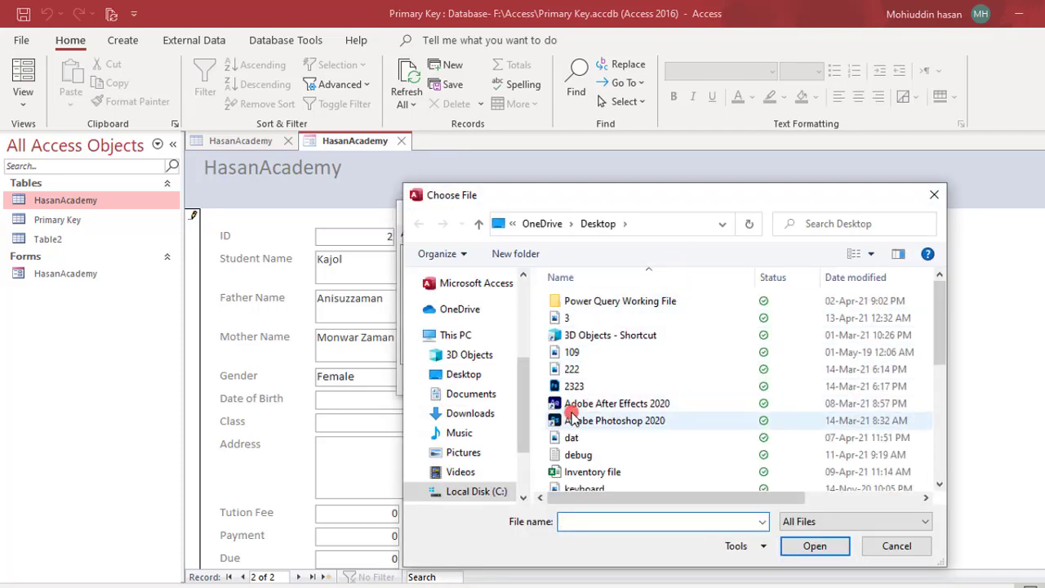
scroll(618, 449, down, 3)
scroll(572, 449, down, 3)
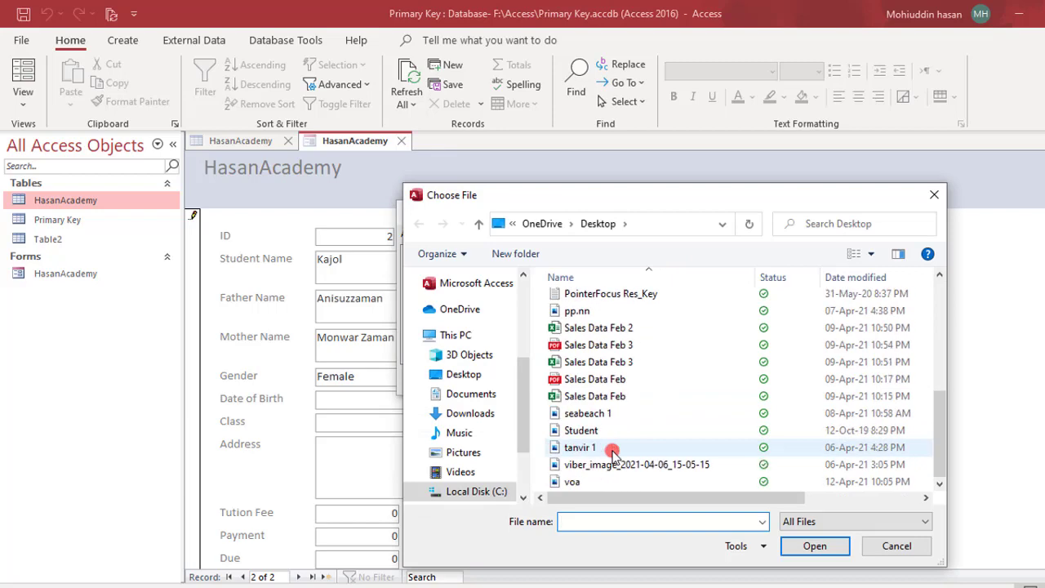
scroll(544, 470, up, 4)
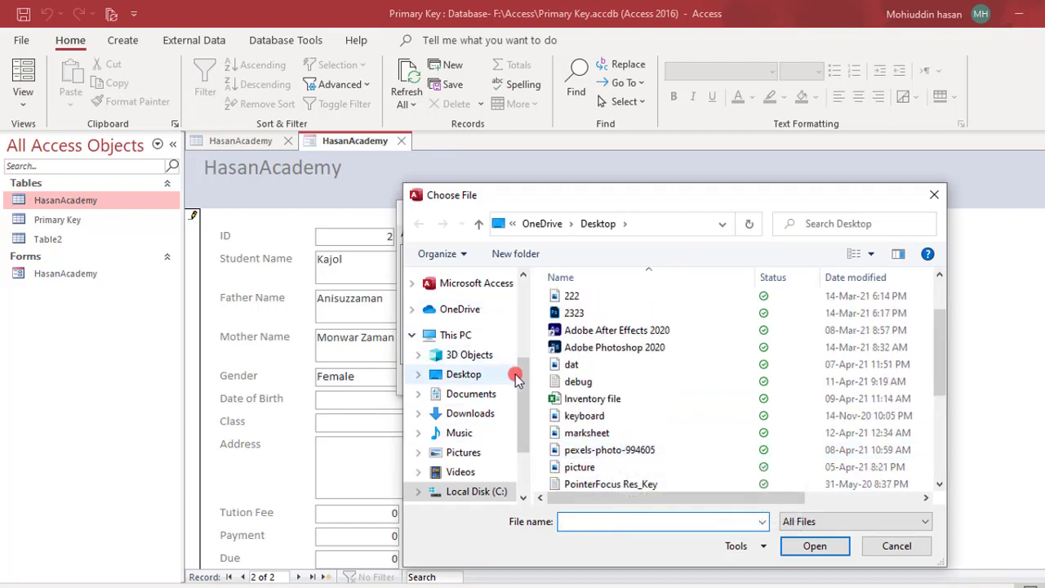
scroll(490, 392, up, 3)
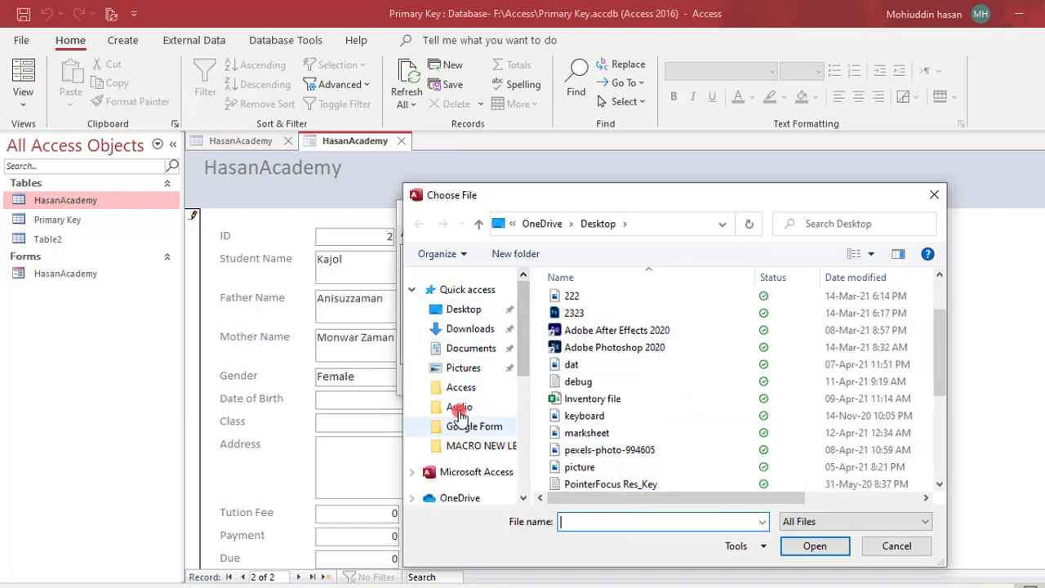
click(461, 309)
double_click(627, 433)
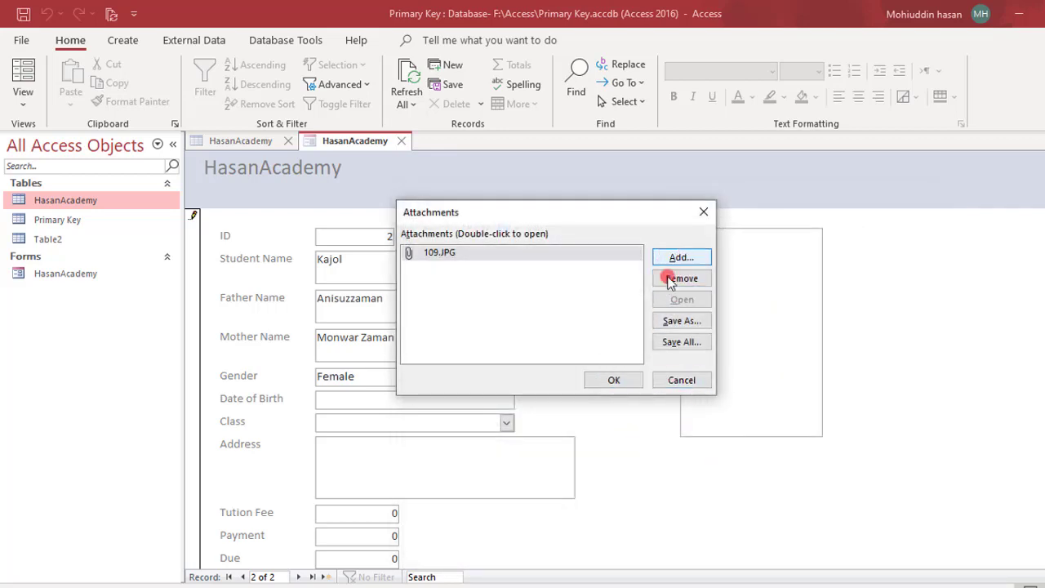
click(614, 379)
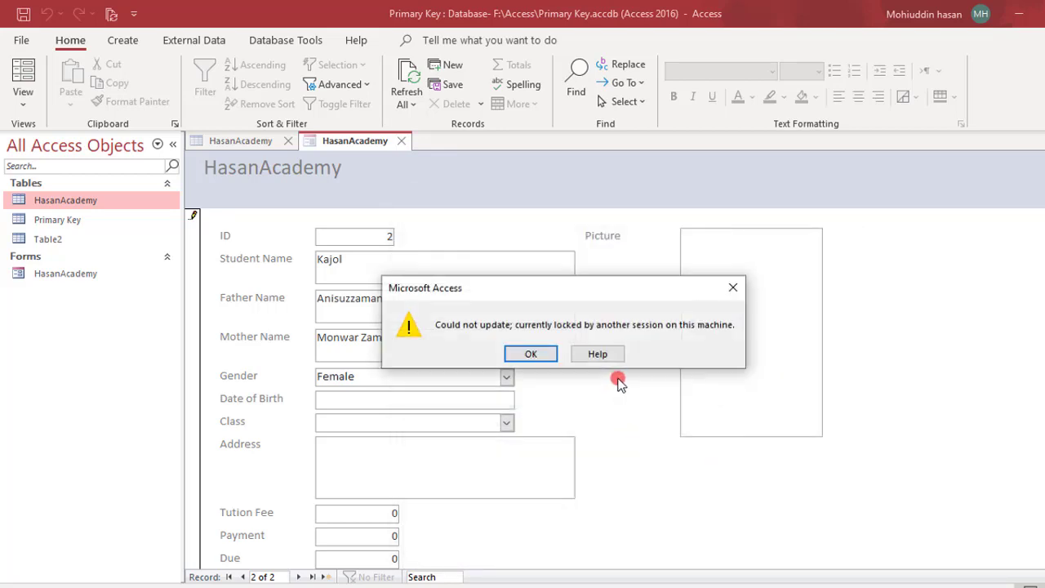
click(531, 353)
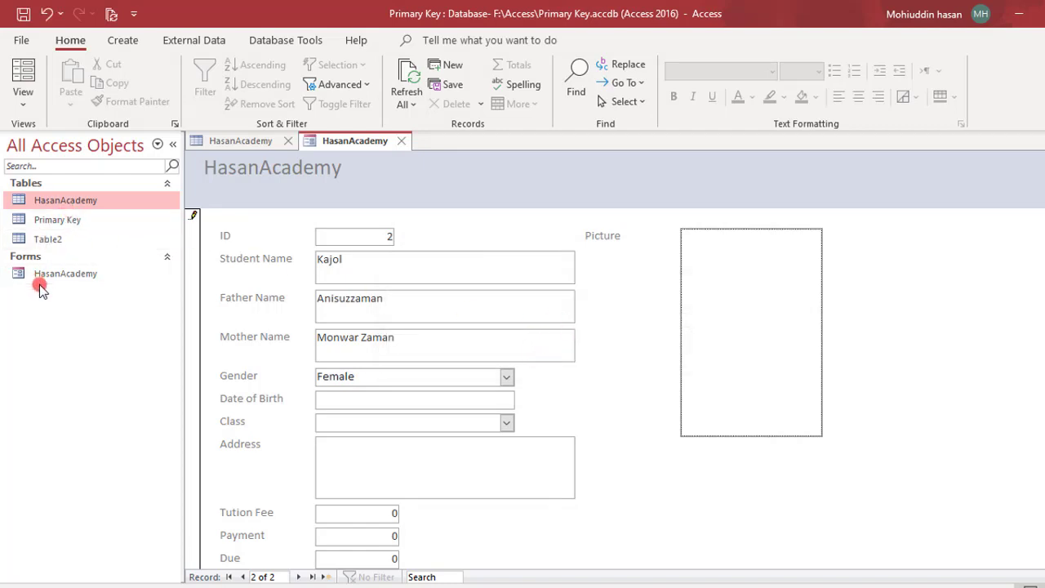
Open the HasanAcademy table and bring up the second record's Picture attachments
click(47, 203)
double_click(48, 203)
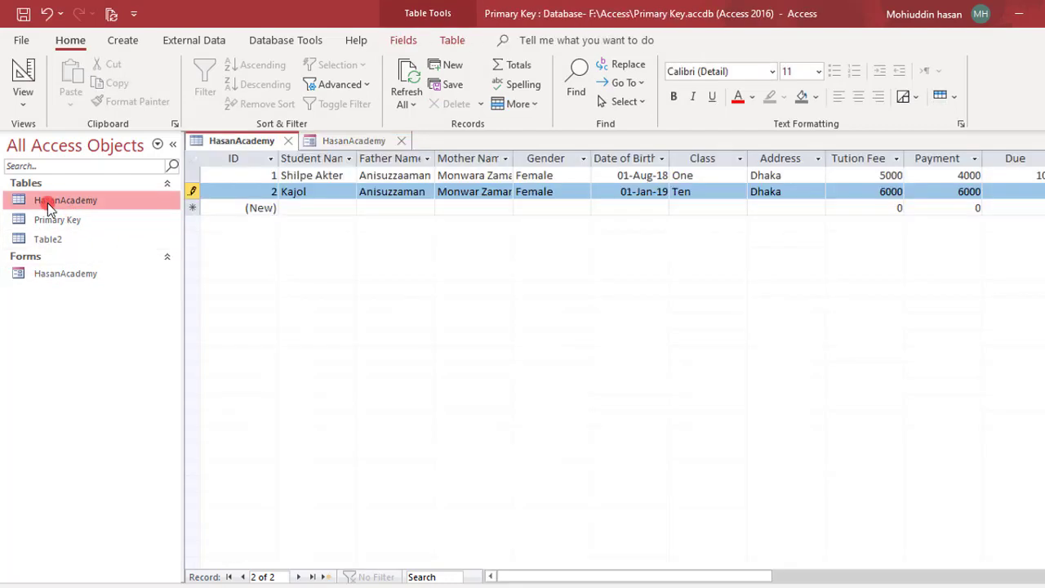
click(1017, 193)
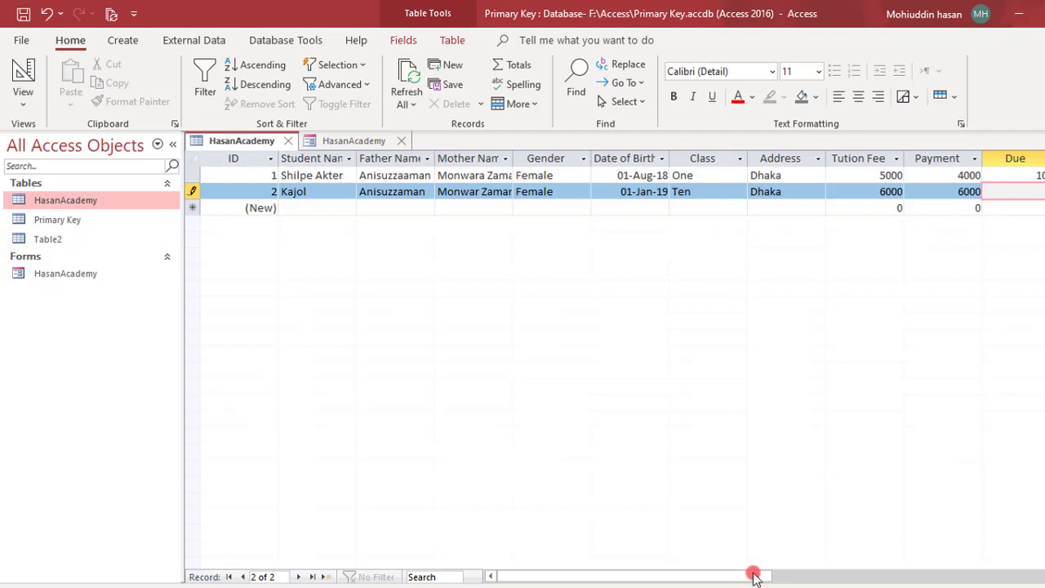
drag(753, 573, 865, 569)
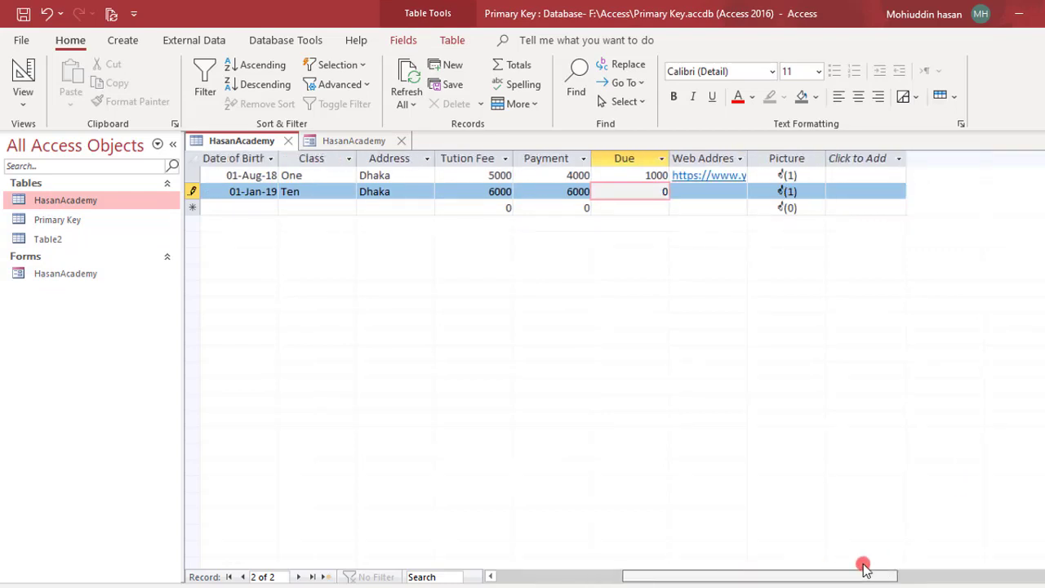
click(788, 193)
right_click(788, 193)
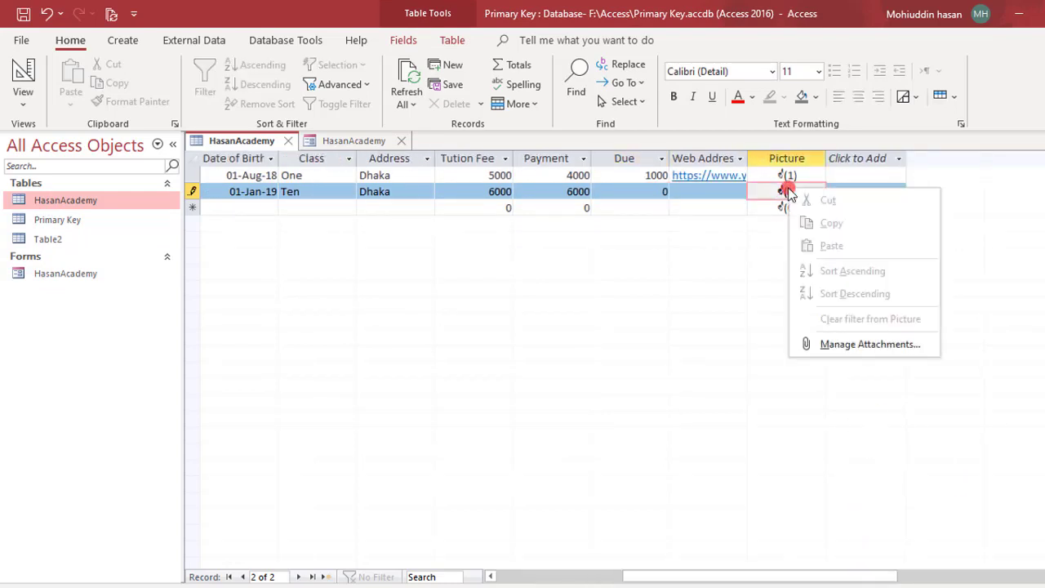
click(817, 347)
View the second record's 109.JPG attachment in the photo viewer, then close the attachments list
click(682, 257)
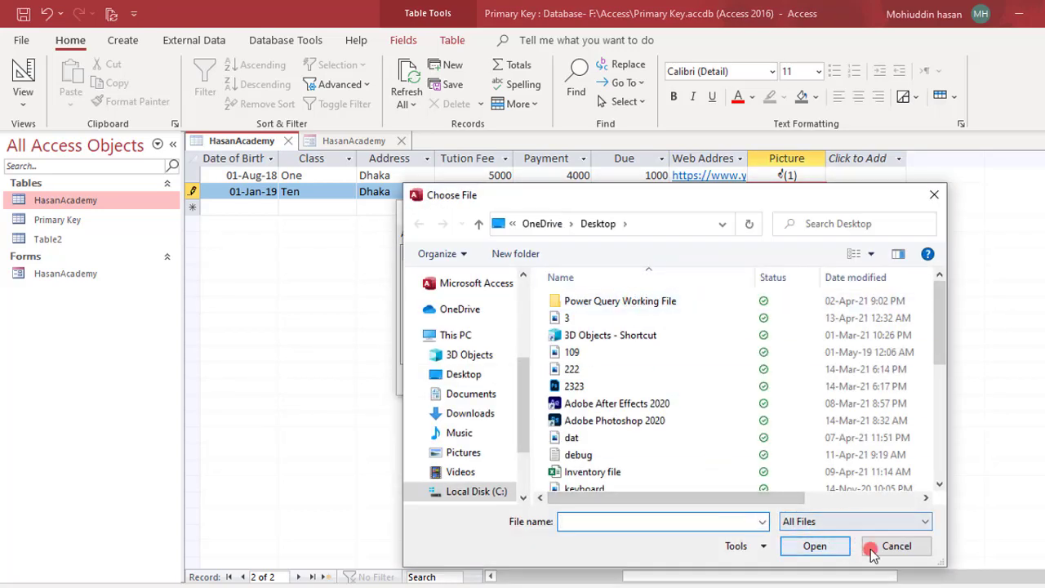
click(895, 545)
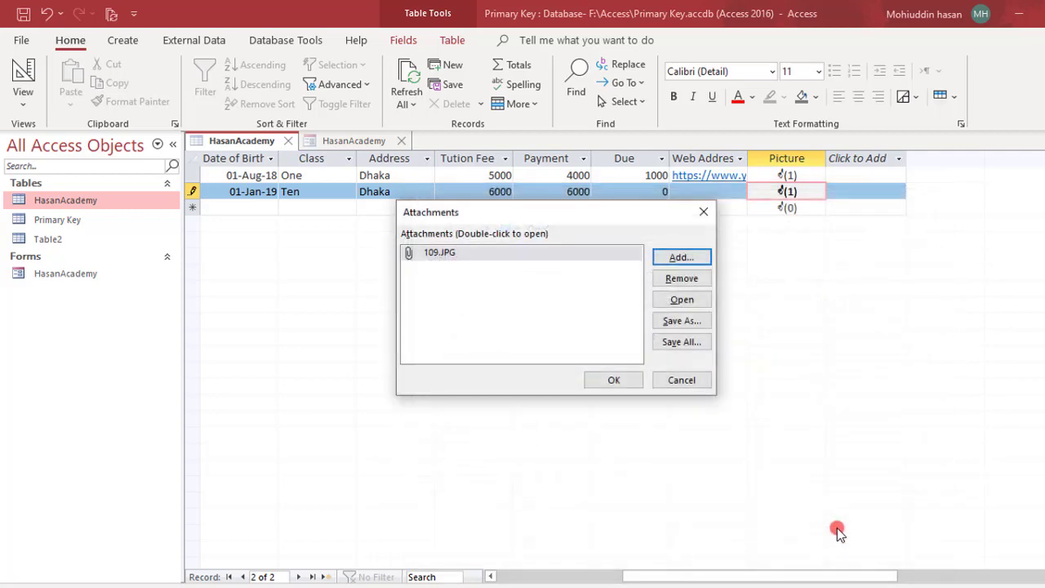
click(475, 255)
click(681, 300)
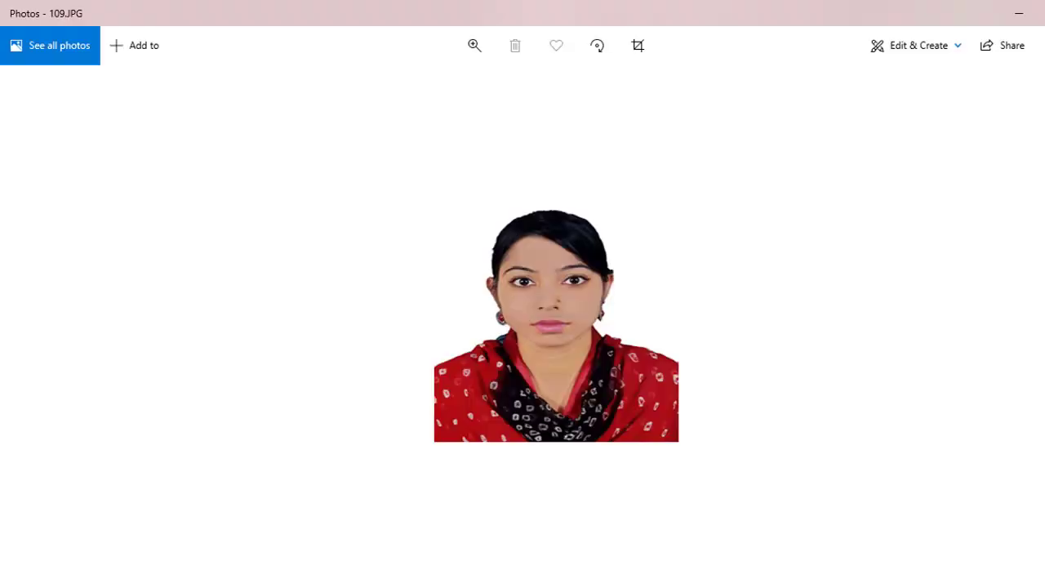
click(1044, 14)
click(626, 378)
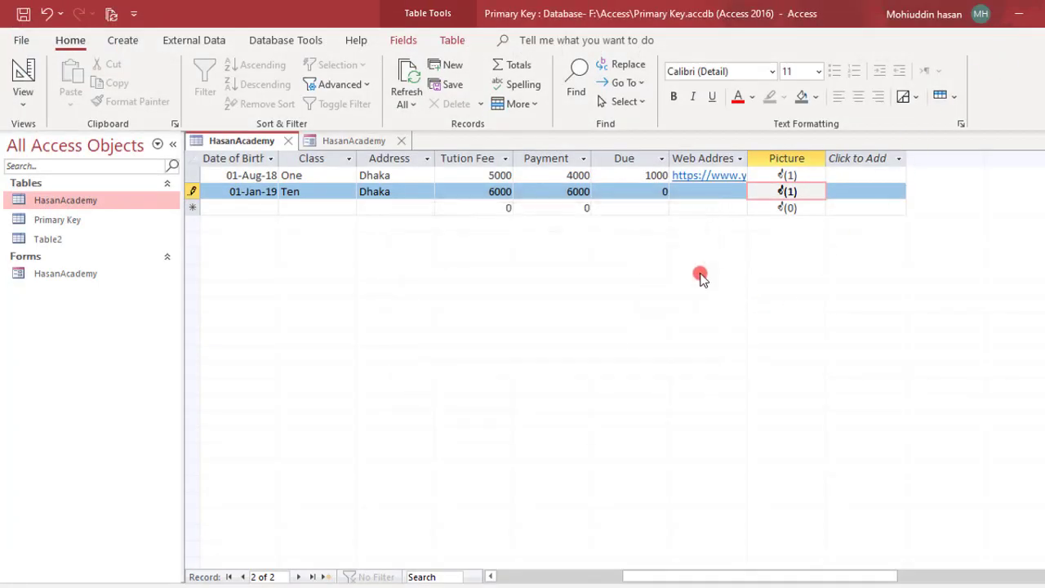
Check the first record's attached photo, 222.png, in Manage Attachments
click(786, 176)
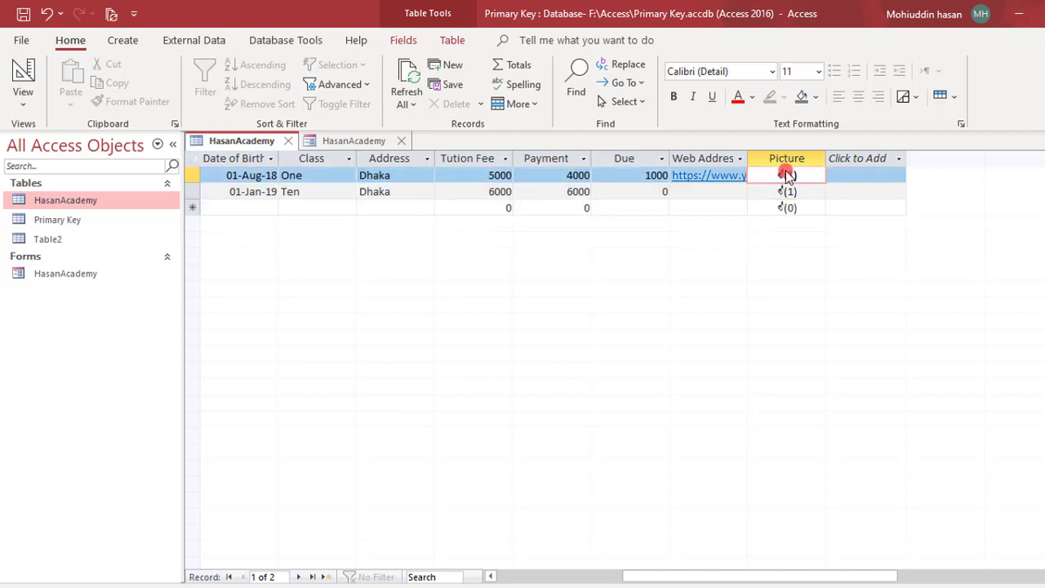
right_click(786, 176)
click(823, 327)
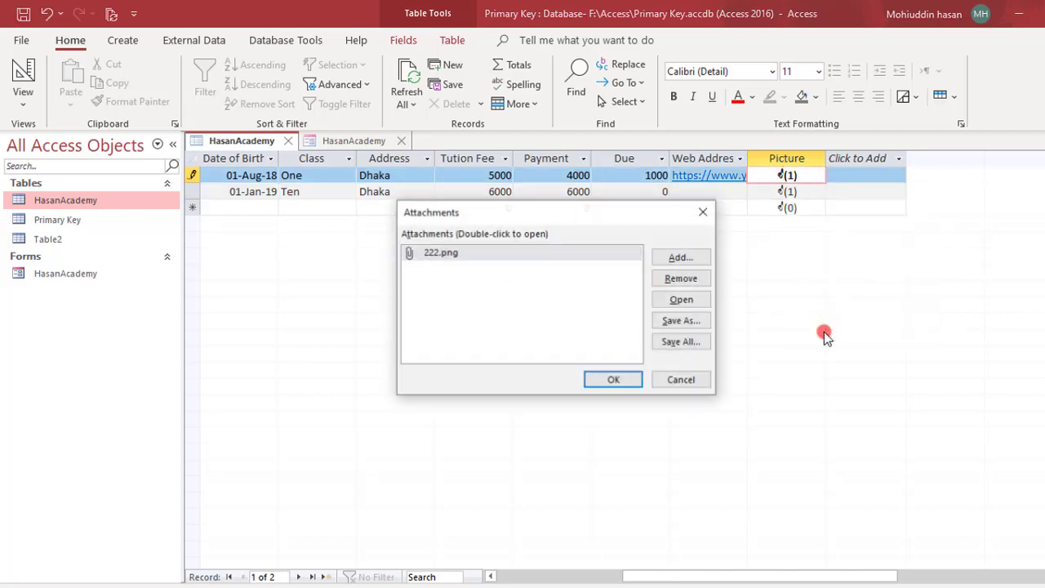
click(604, 381)
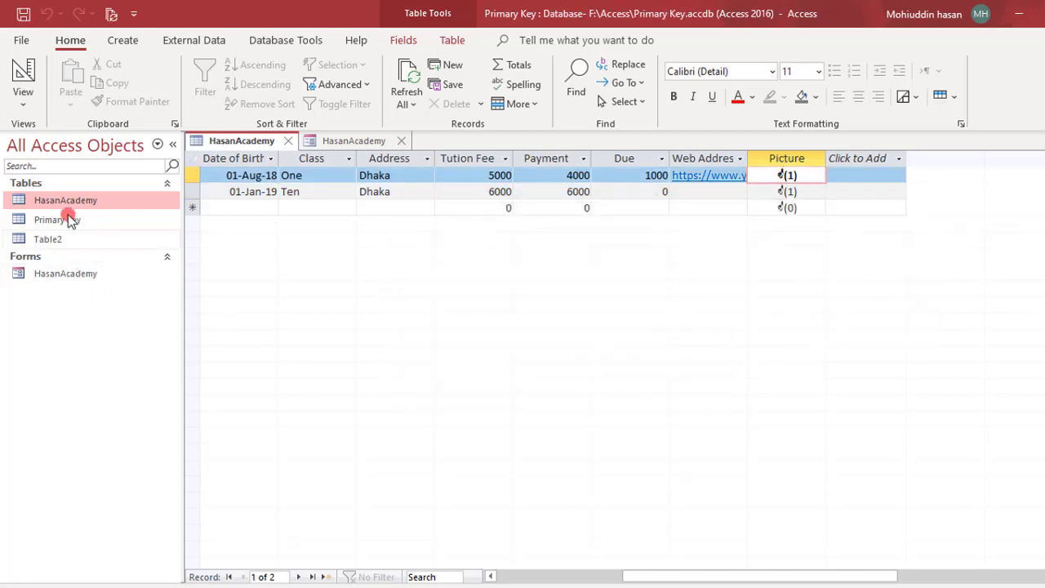
click(34, 275)
Open the HasanAcademy form and go to the previous record, choosing Save Record in Write Conflict
double_click(34, 275)
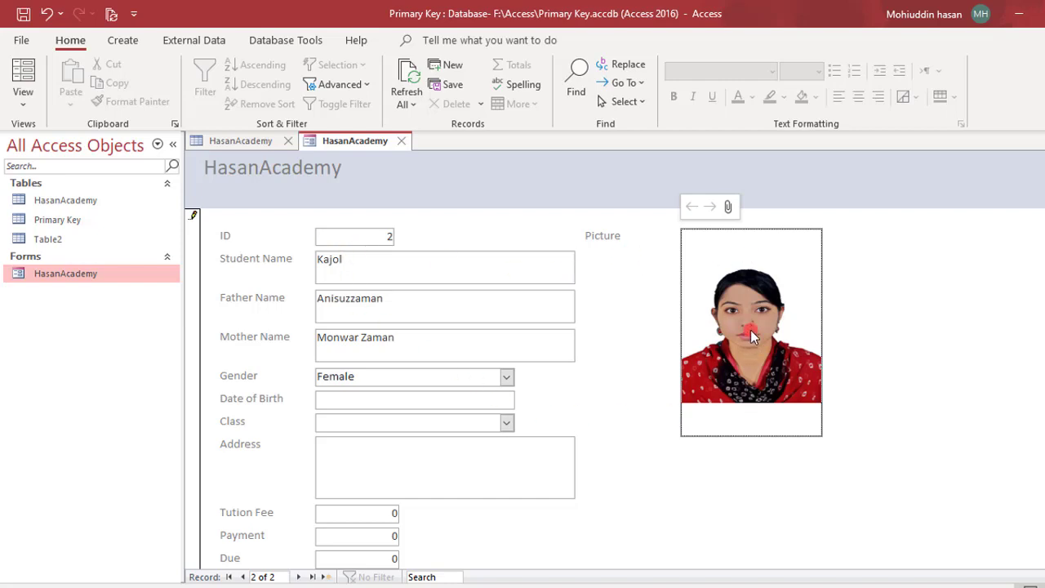
click(241, 576)
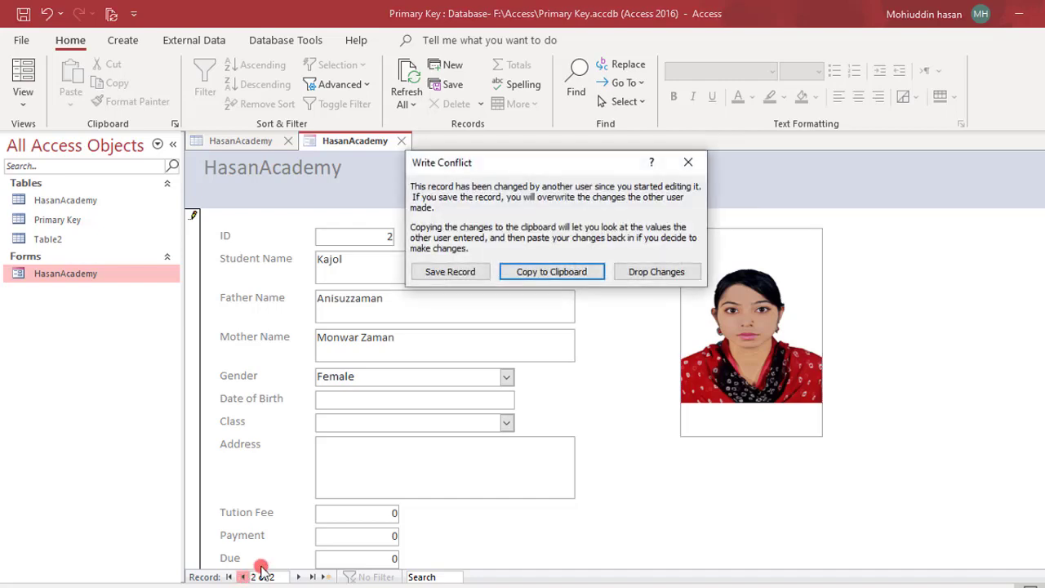
click(447, 273)
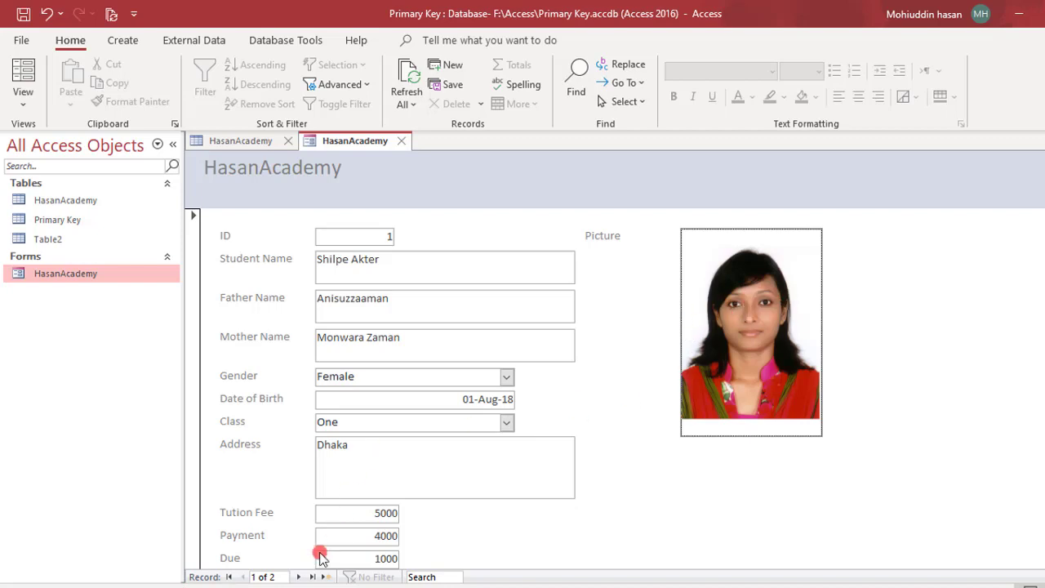
Go to Kajol's record to view her photo, then bring back the HasanAcademy table datasheet
click(297, 577)
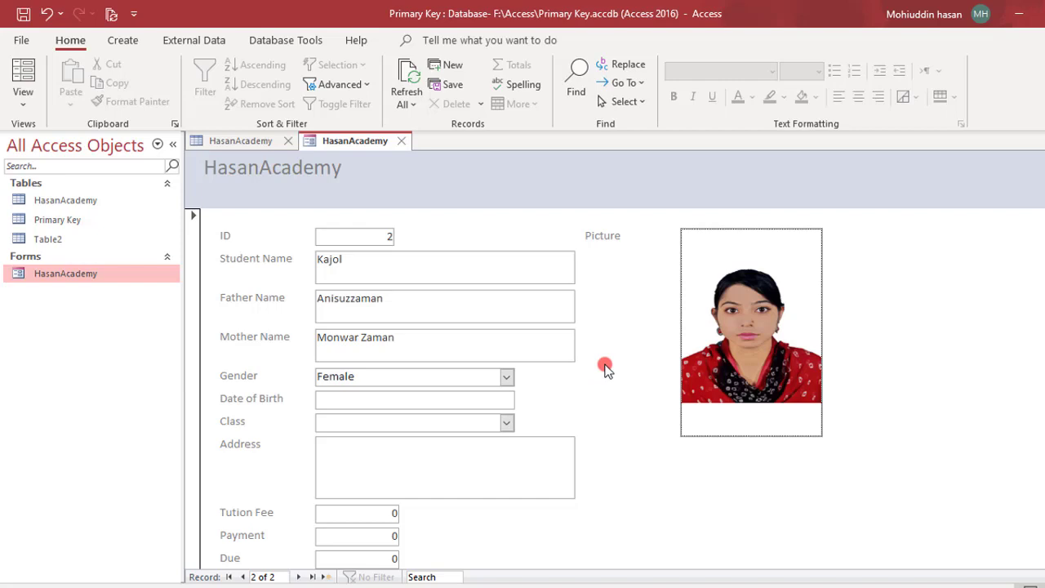
click(748, 293)
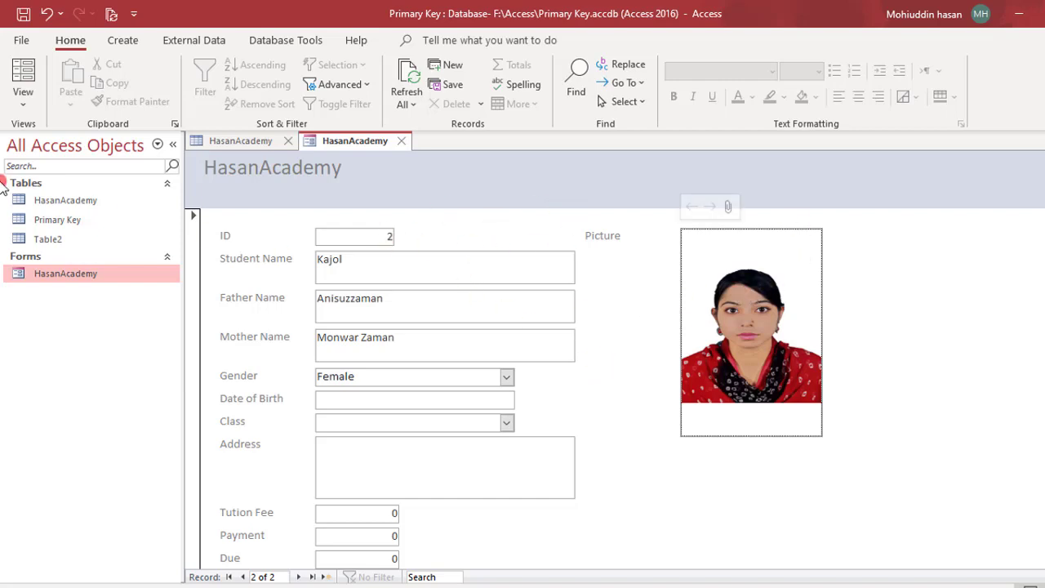
scroll(546, 316, down, 1)
scroll(546, 316, up, 1)
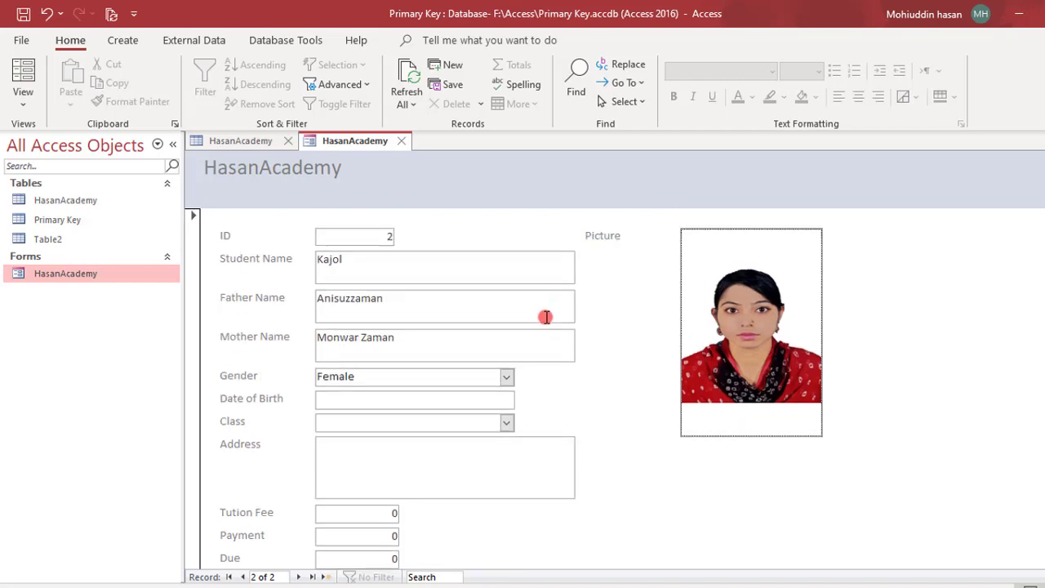
click(59, 200)
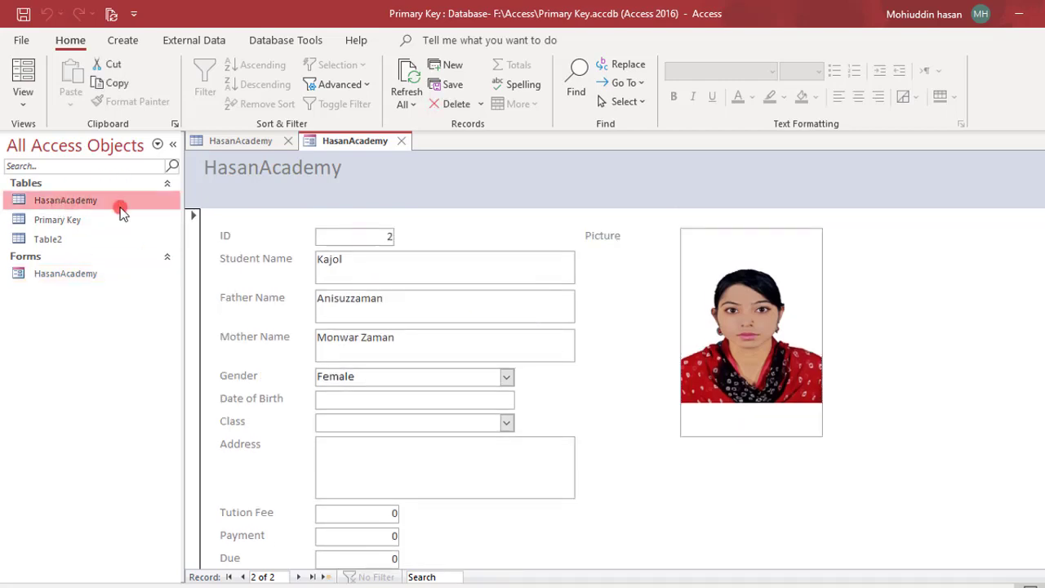
double_click(66, 202)
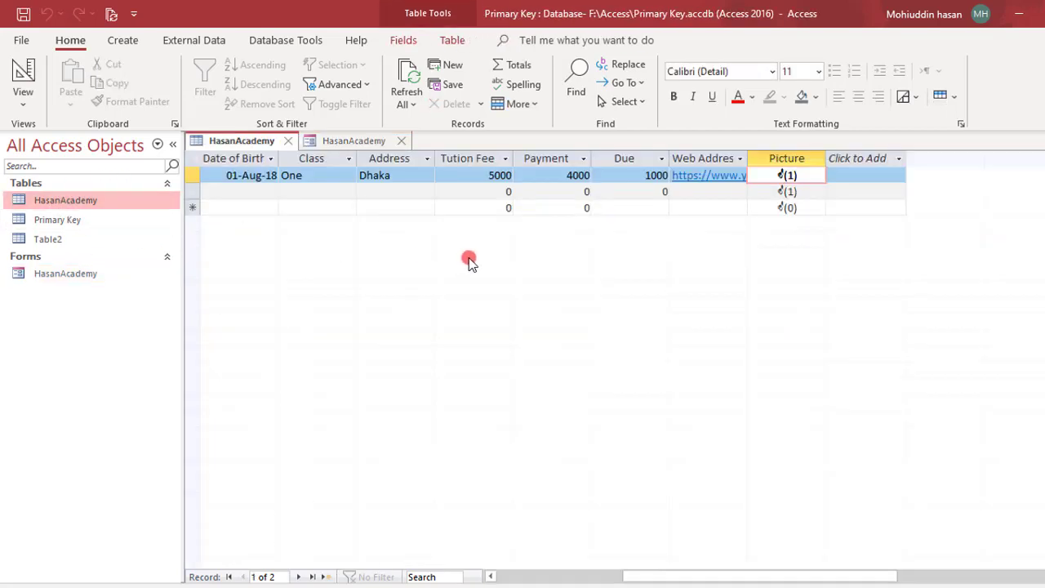
Close the open HasanAcademy form, then permanently delete it from the Navigation Pane
drag(751, 577, 628, 565)
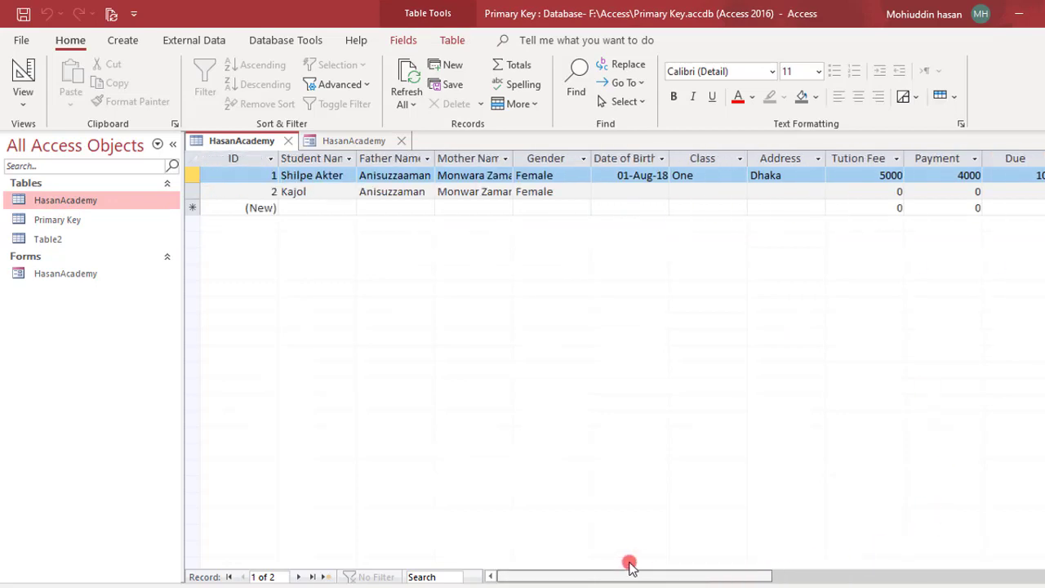
click(59, 276)
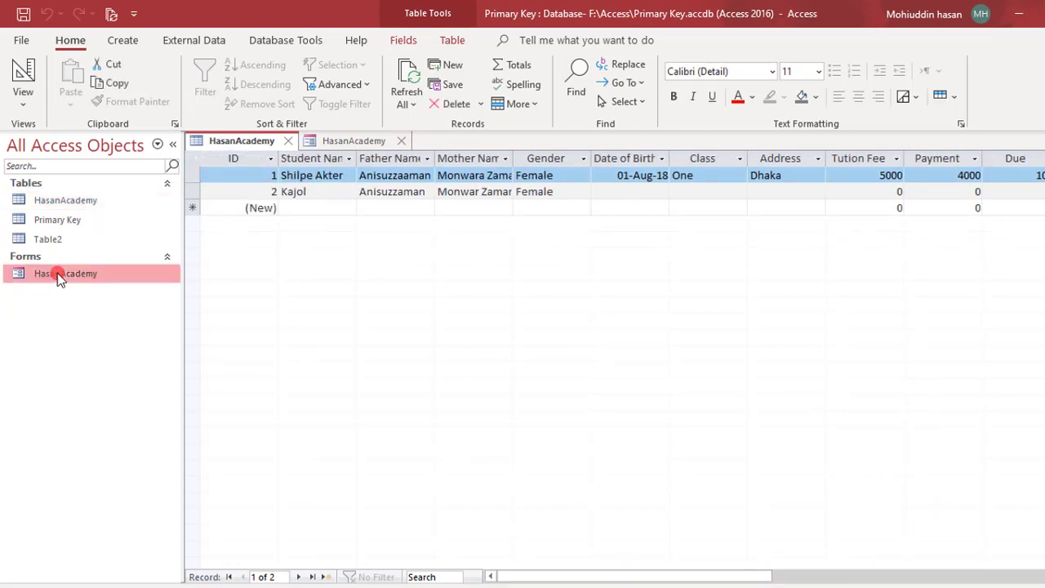
right_click(59, 276)
click(104, 431)
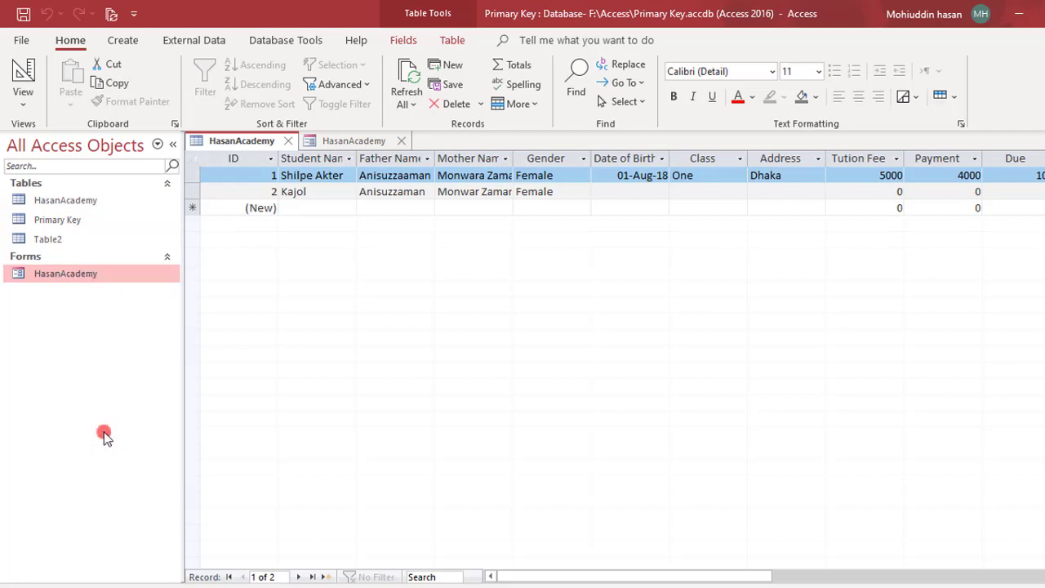
click(551, 360)
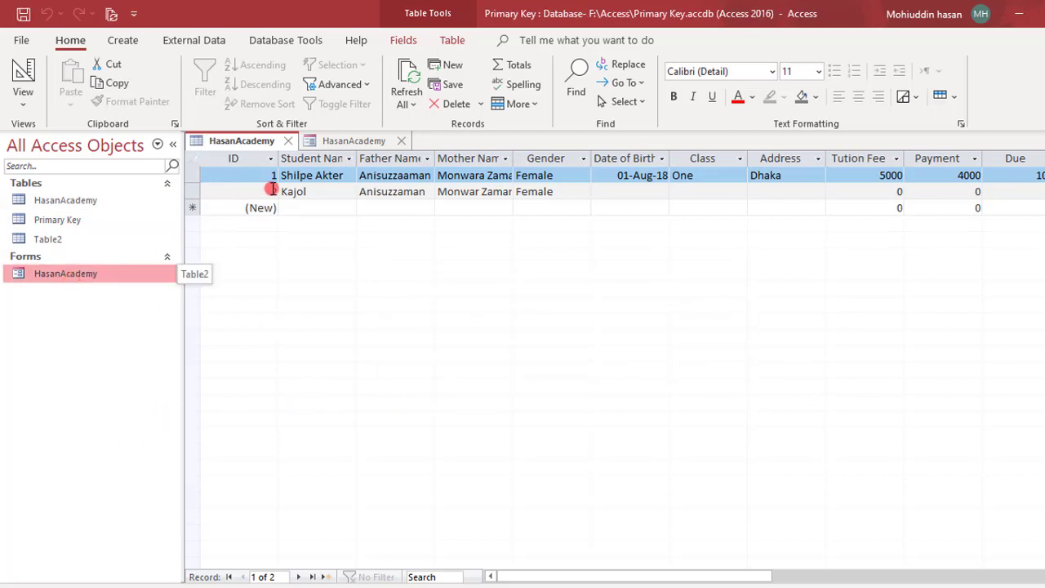
click(403, 142)
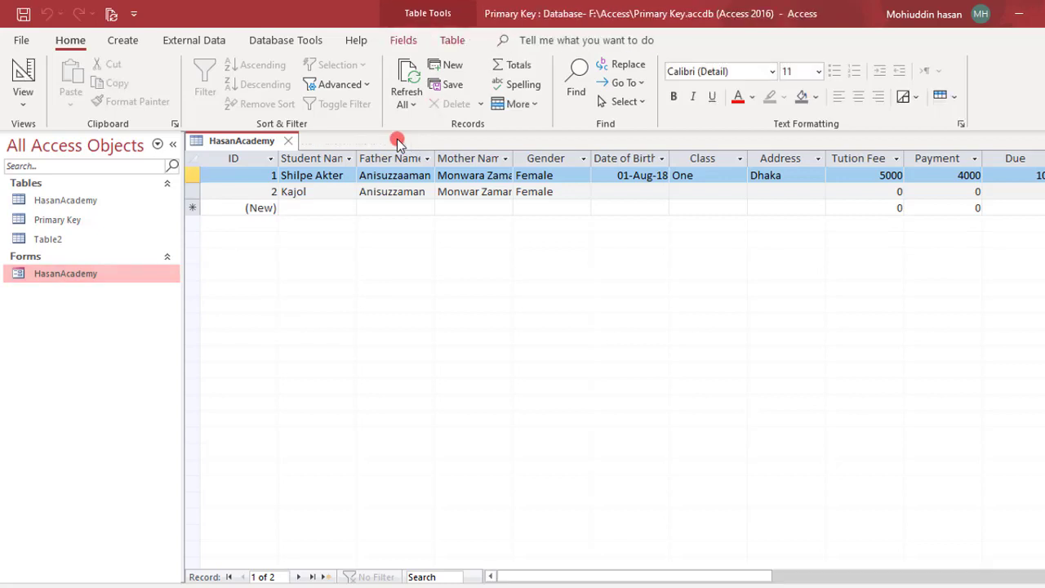
right_click(76, 274)
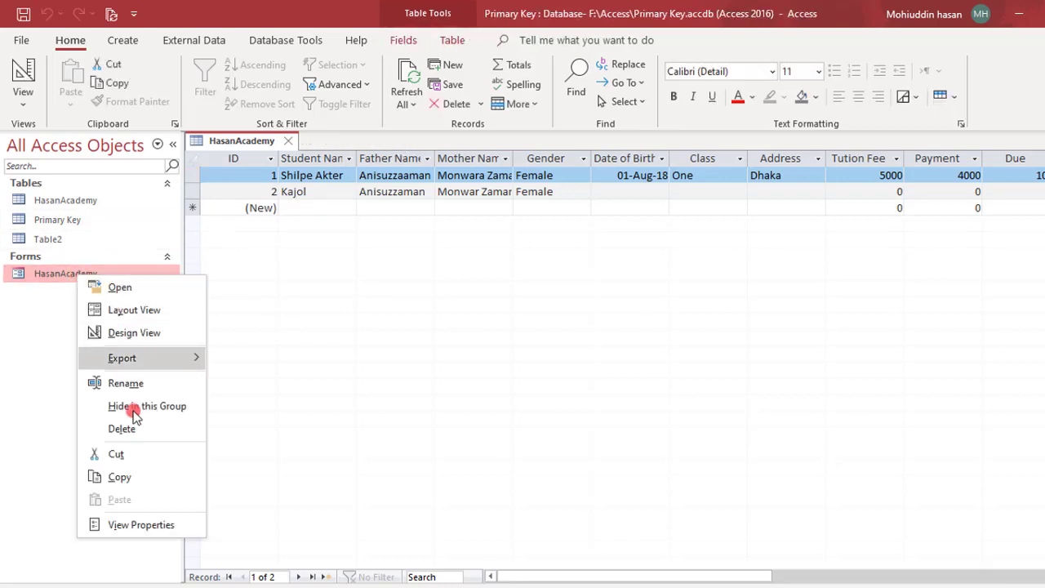
click(121, 428)
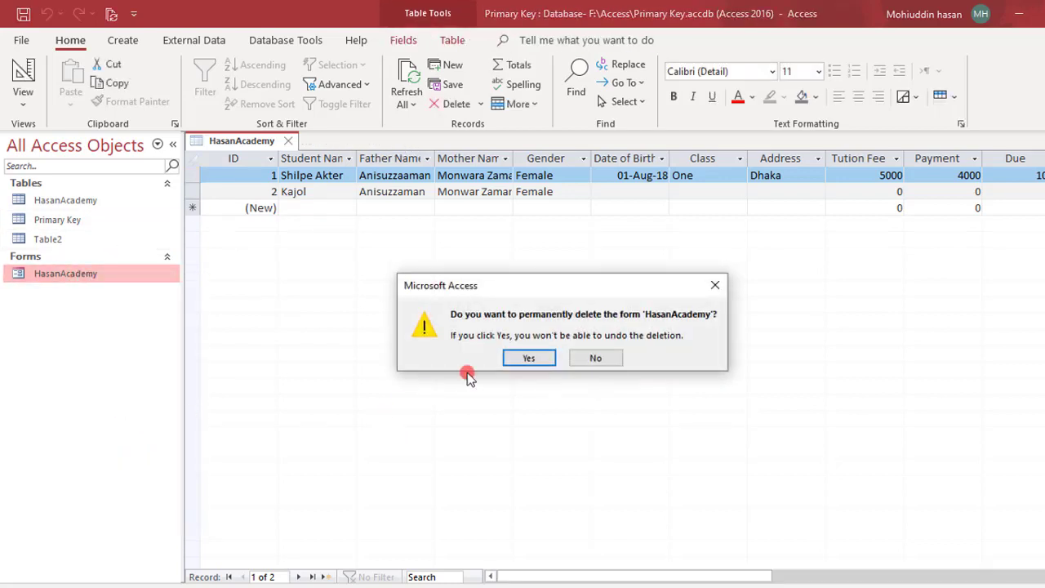
click(529, 357)
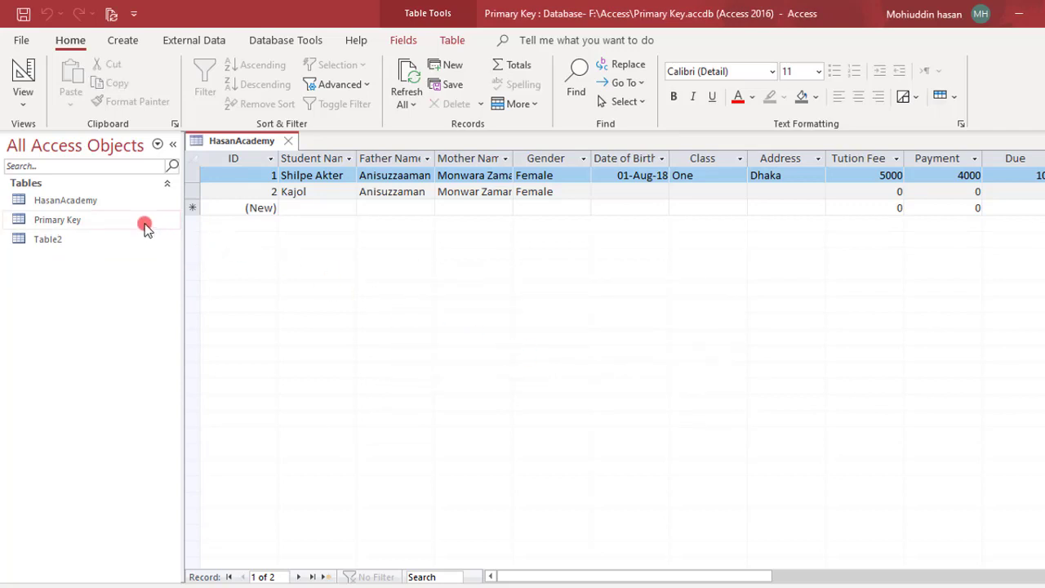
Build a new HasanAcademy form in the Form Wizard with all fields and Tabular layout
click(60, 202)
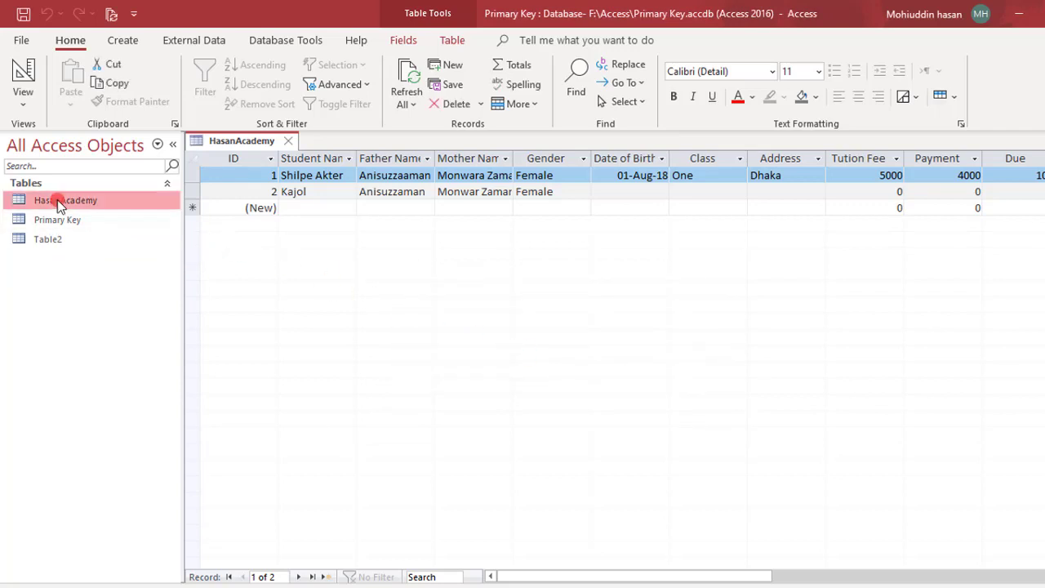
click(122, 40)
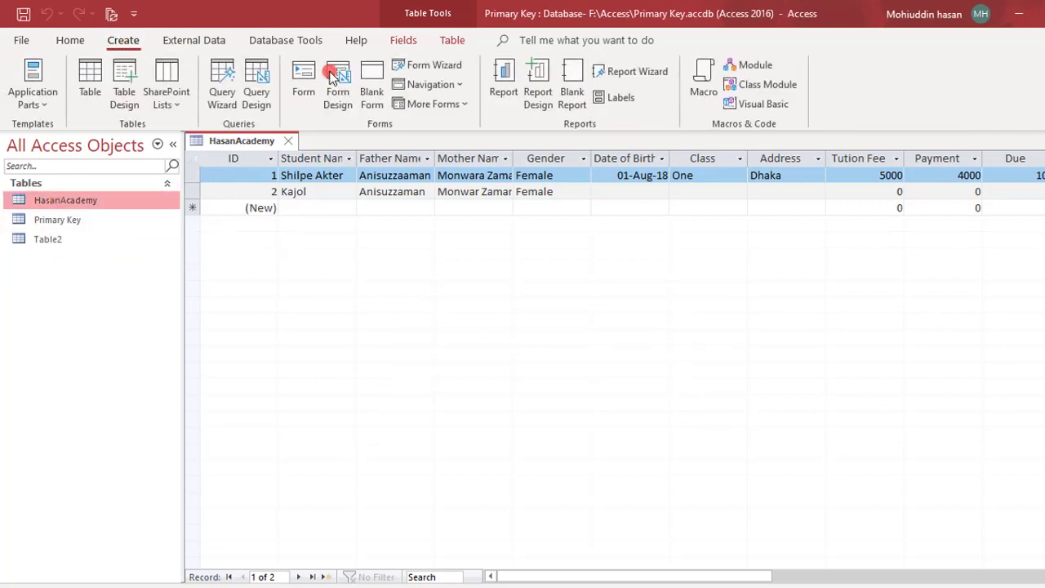
click(457, 71)
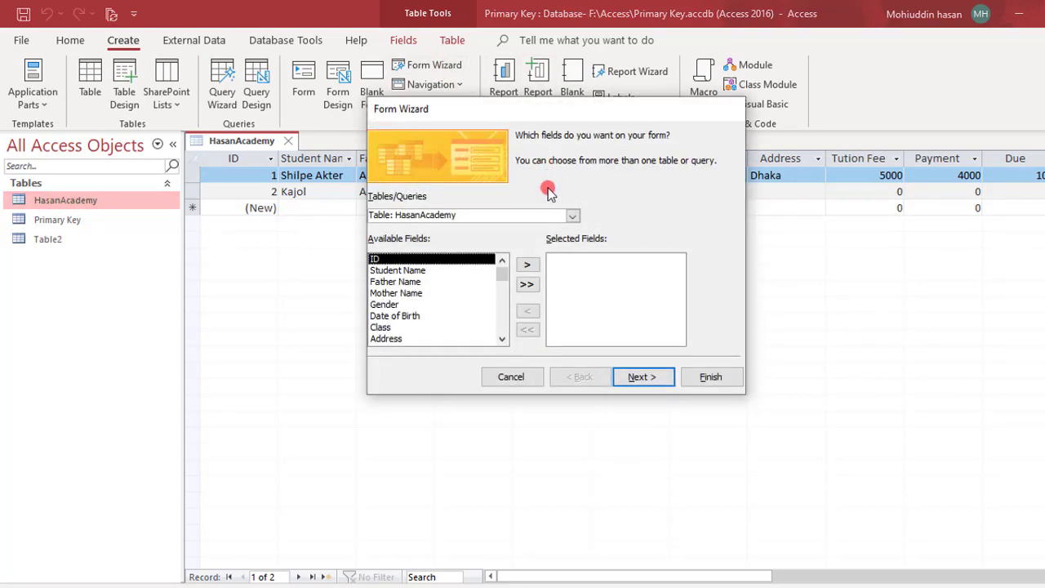
click(529, 287)
click(634, 374)
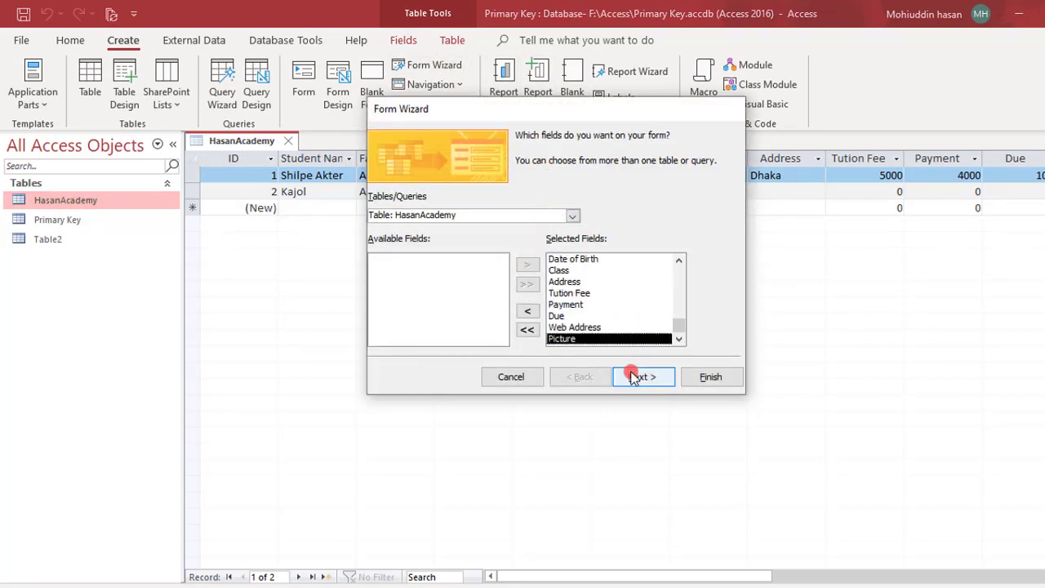
click(607, 202)
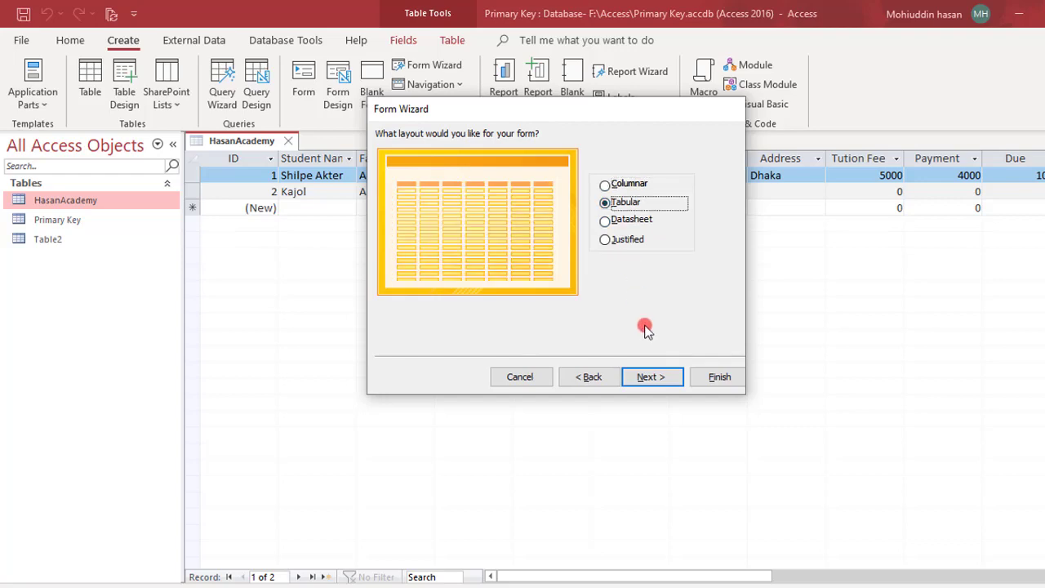
click(650, 376)
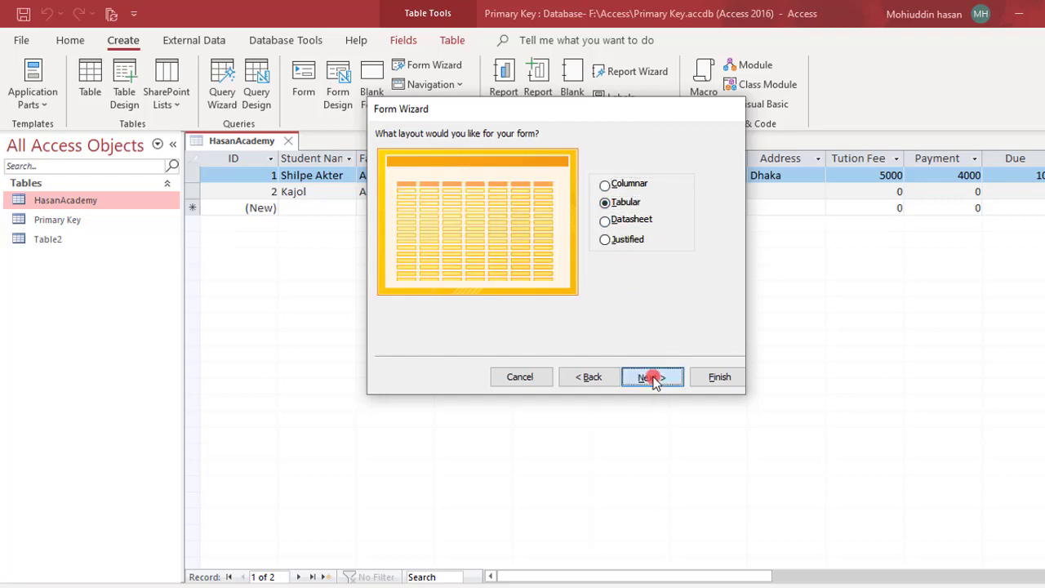
click(713, 378)
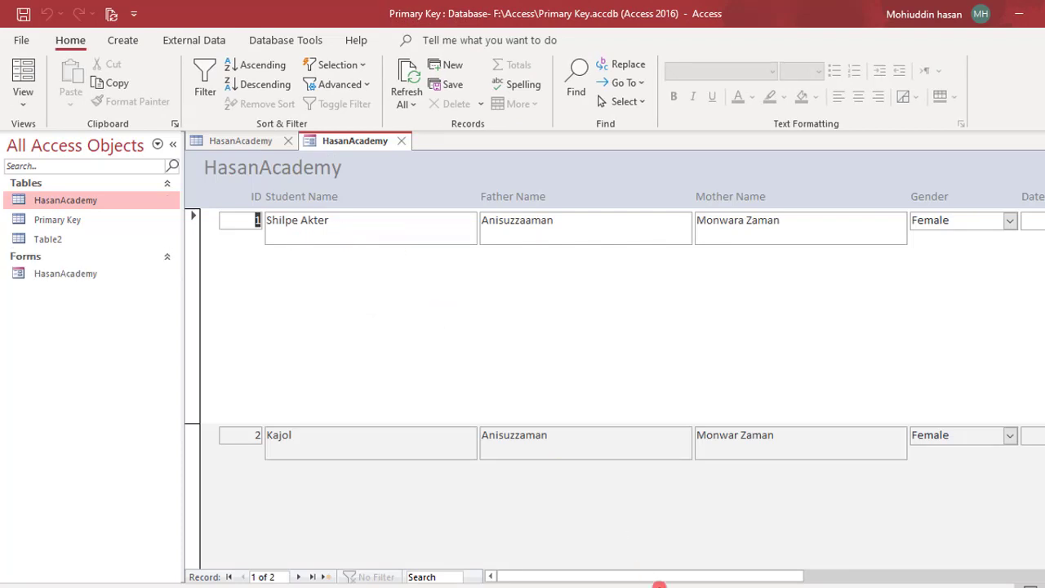
Scroll across the tabular form to see the Picture column, then close the form
drag(659, 580, 963, 563)
drag(881, 577, 523, 576)
drag(780, 574, 1037, 575)
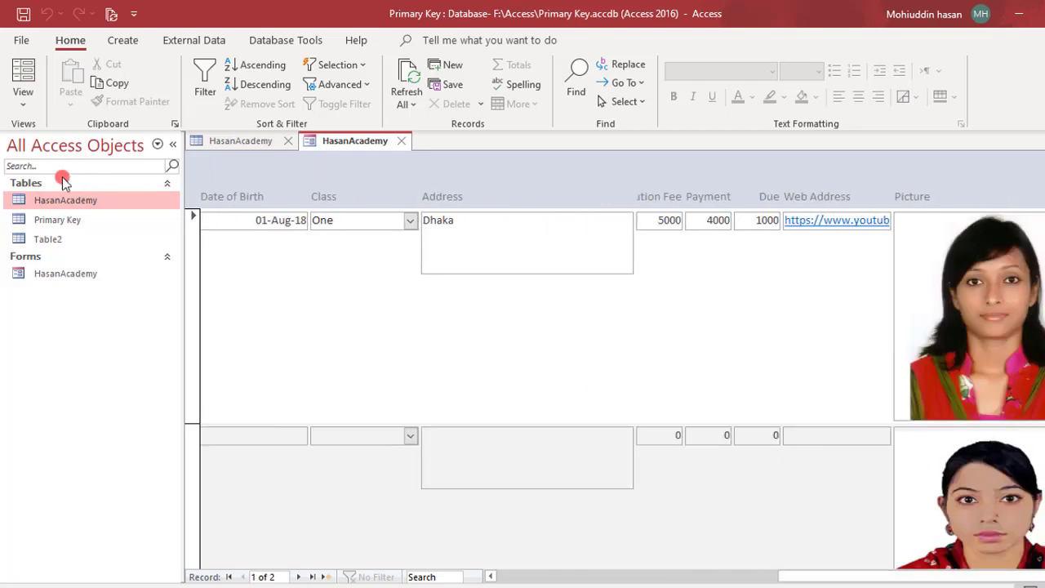
click(405, 142)
Permanently delete the existing tabular HasanAcademy form
click(64, 275)
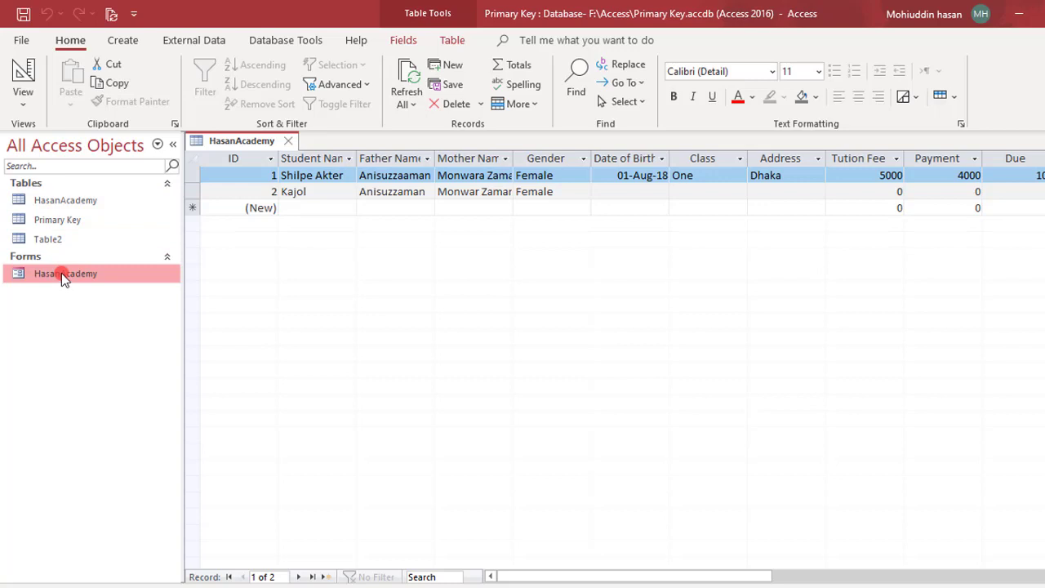
right_click(62, 273)
click(131, 428)
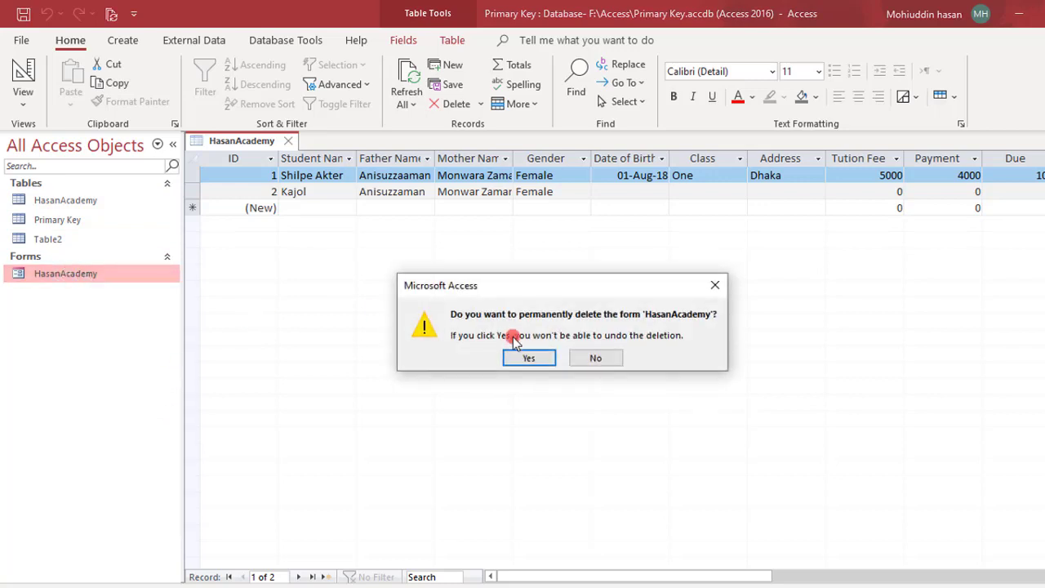
click(522, 359)
Create a Datasheet-layout HasanAcademy form with all table fields using the Form Wizard
click(78, 202)
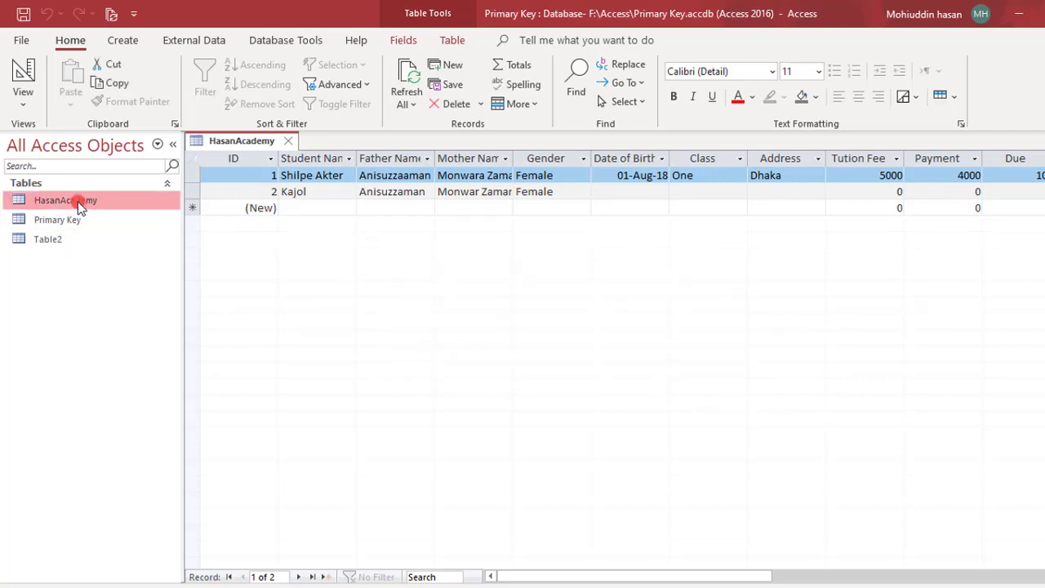
click(114, 43)
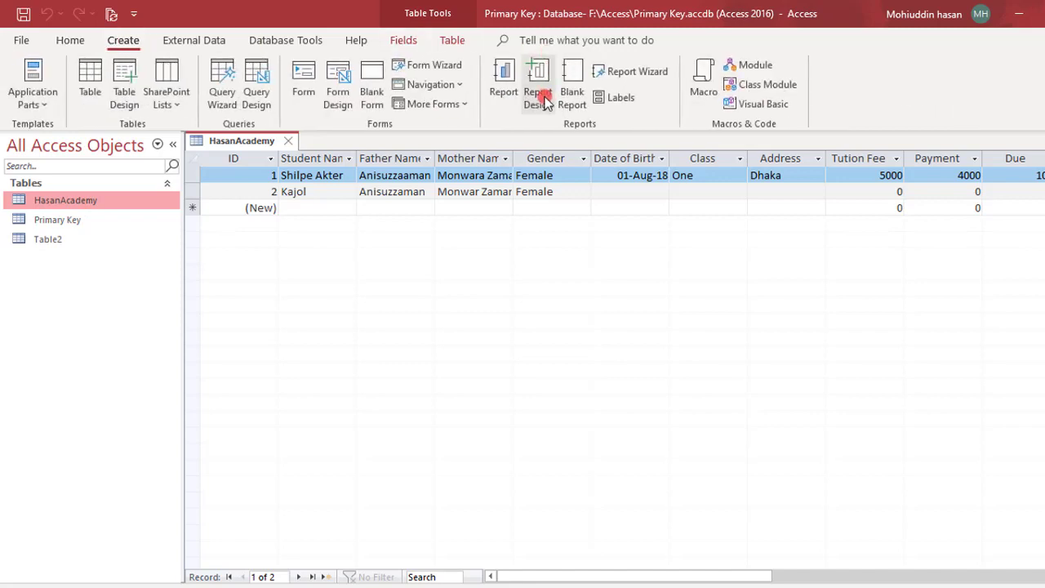
click(419, 69)
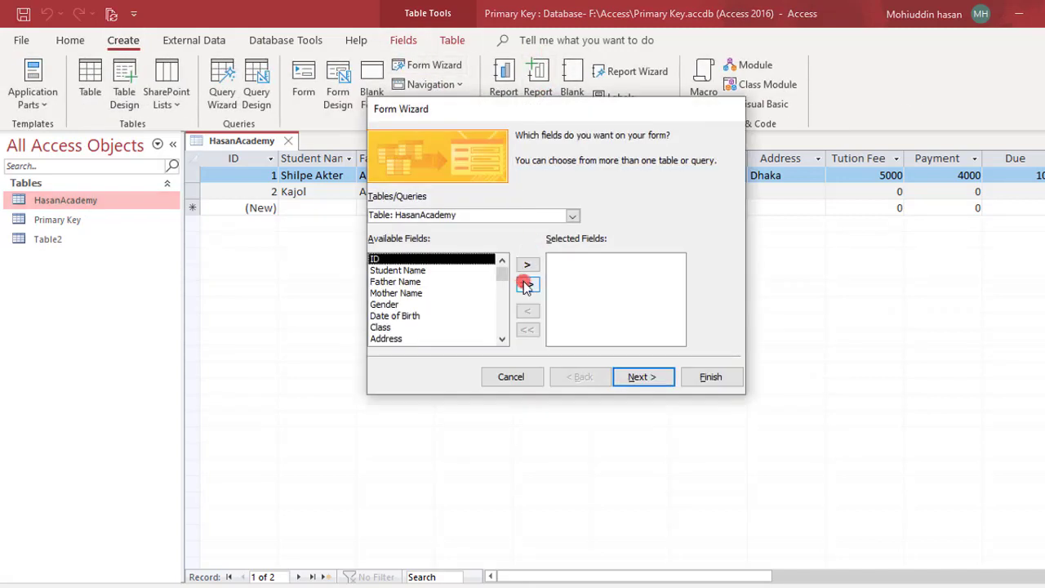
click(525, 285)
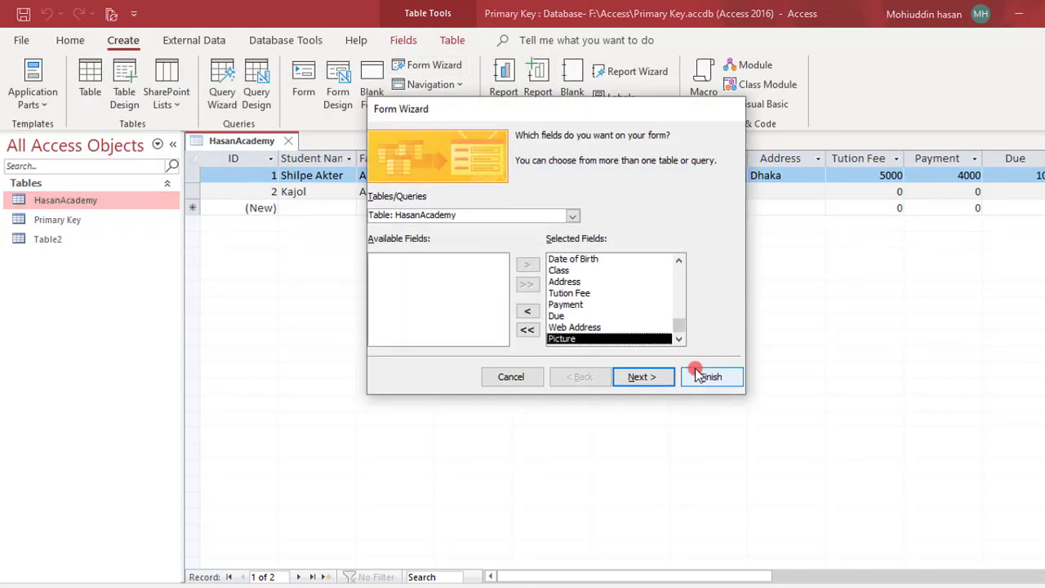
click(639, 376)
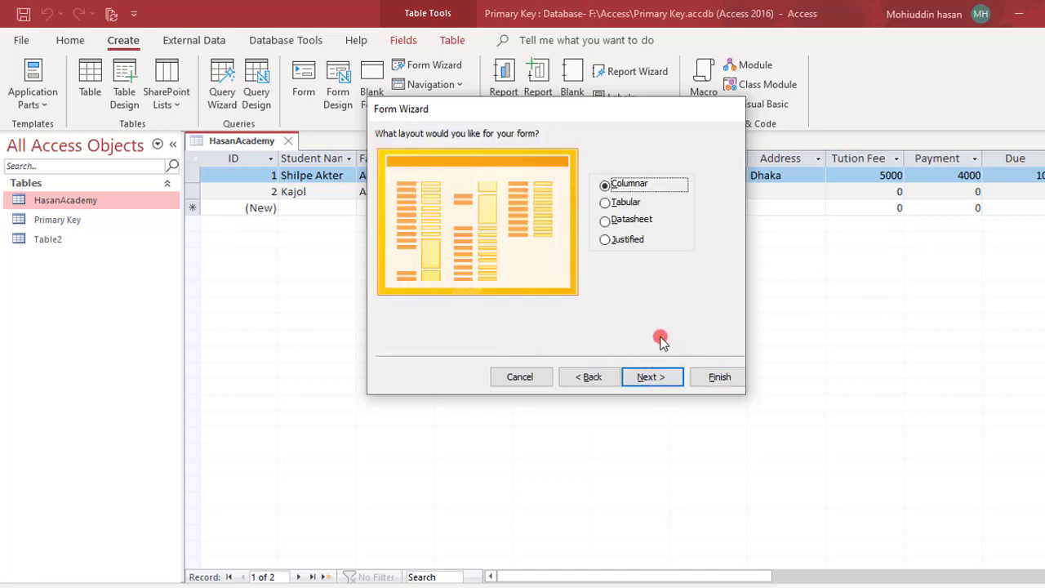
click(603, 220)
drag(648, 114, 377, 232)
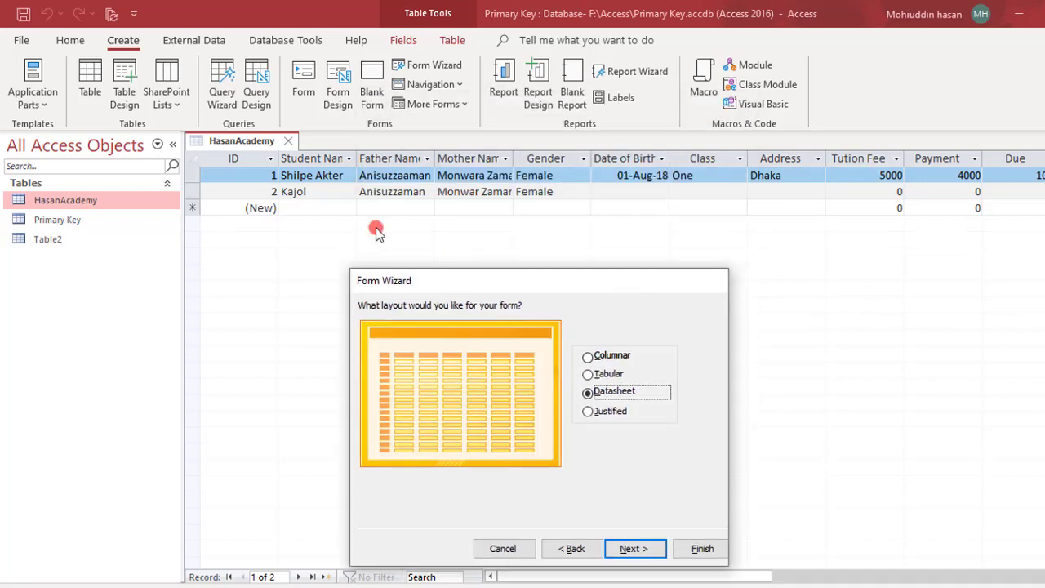
click(632, 549)
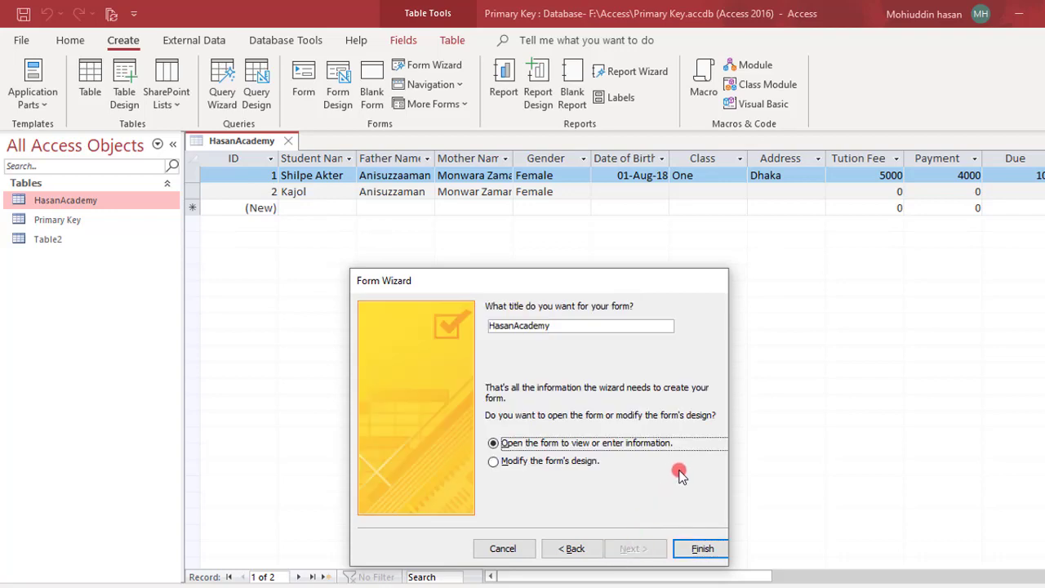
click(693, 549)
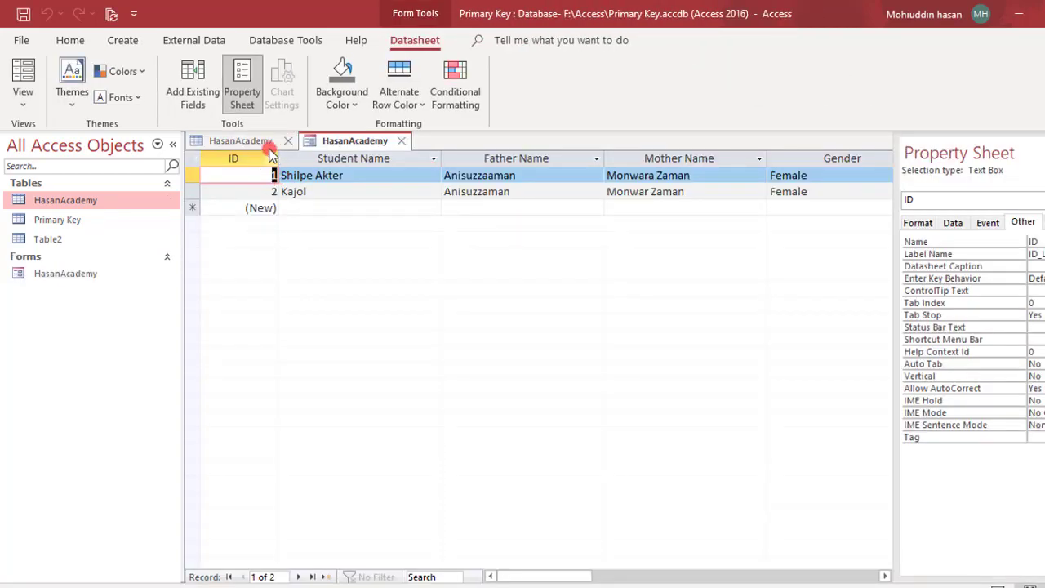
Compare the HasanAcademy table datasheet with the new datasheet form's records
click(235, 142)
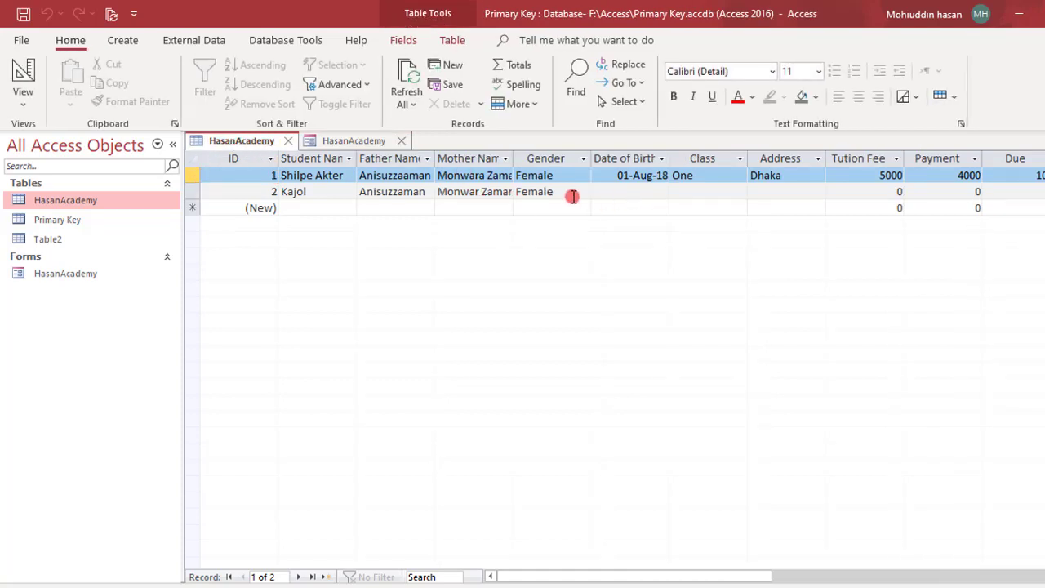
click(353, 142)
click(234, 173)
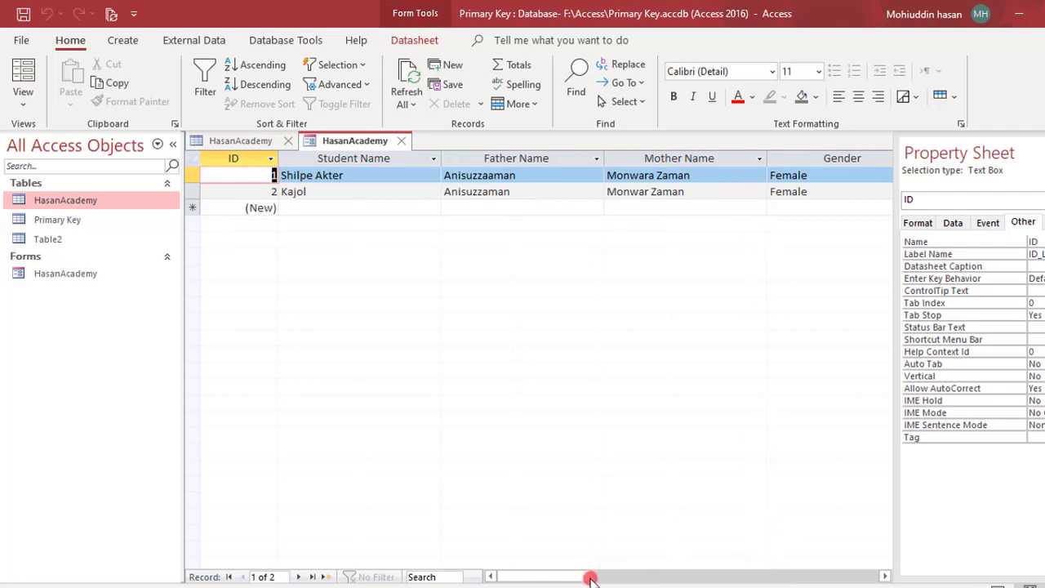
drag(590, 576, 509, 569)
Close the datasheet HasanAcademy form and permanently delete it
click(397, 141)
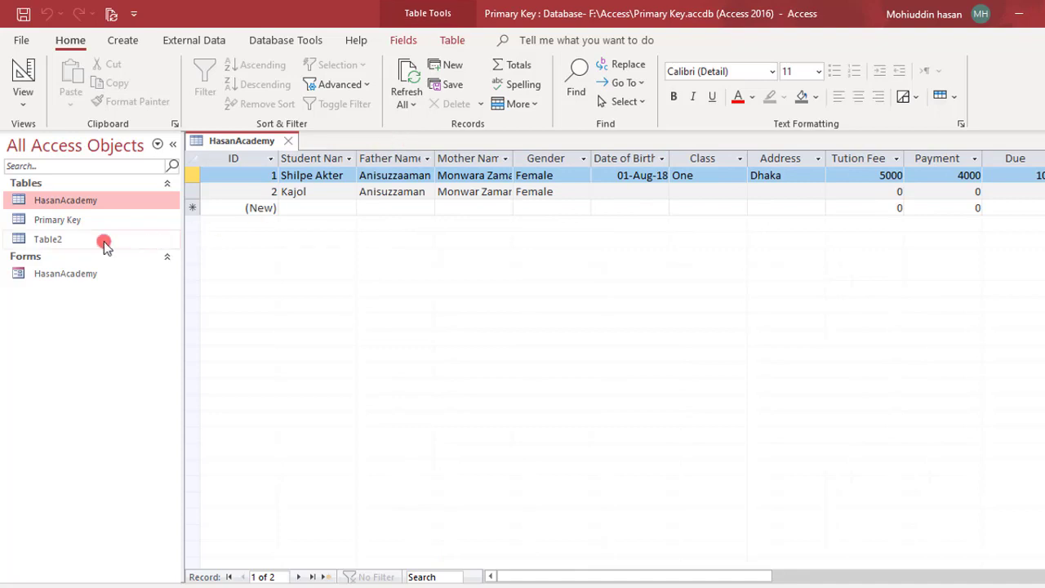
click(46, 277)
right_click(49, 278)
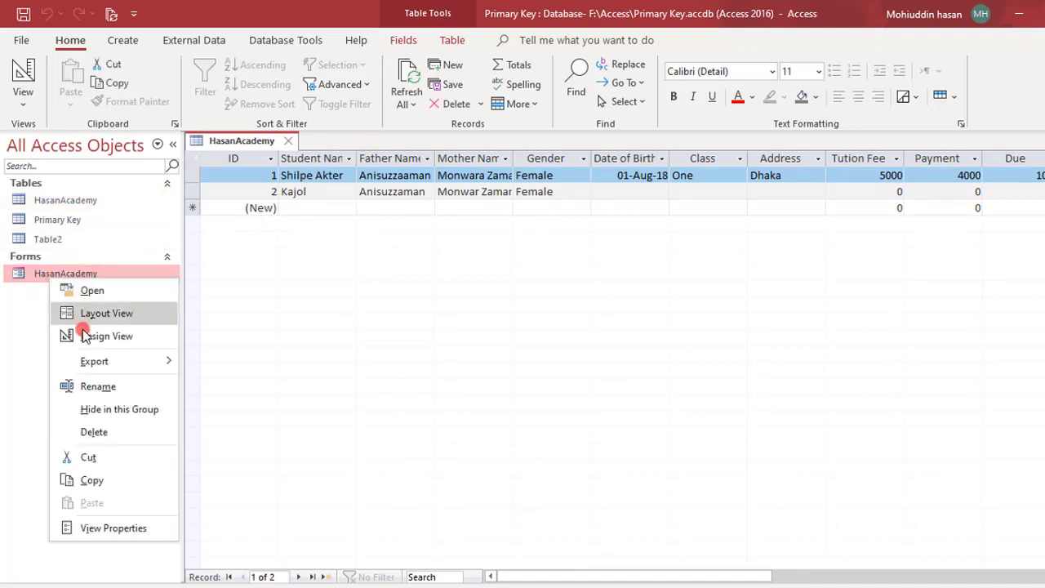
click(100, 432)
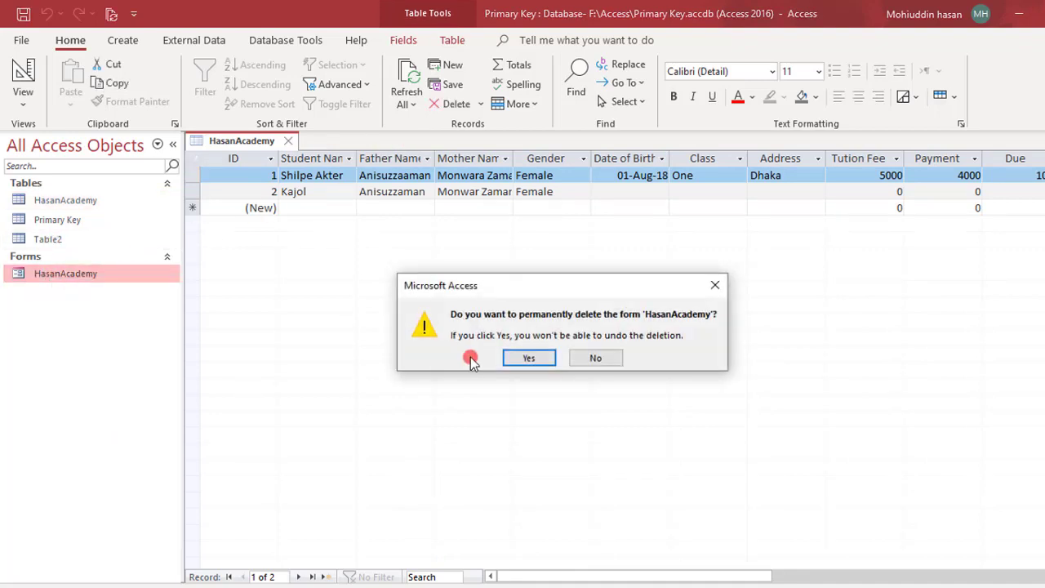
click(549, 356)
Create a Justified-layout HasanAcademy form with all table fields using the Form Wizard
click(65, 200)
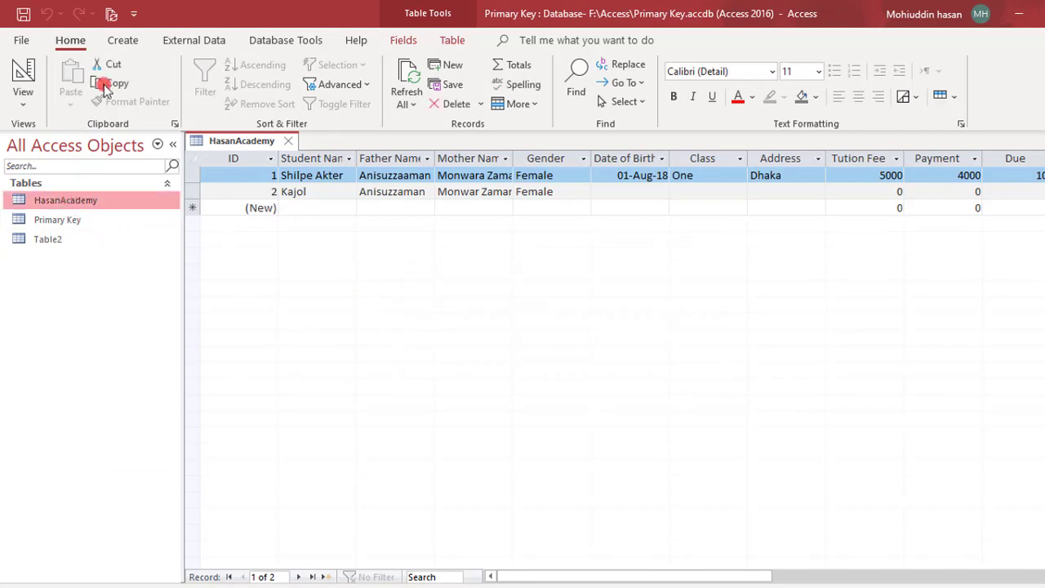
click(123, 40)
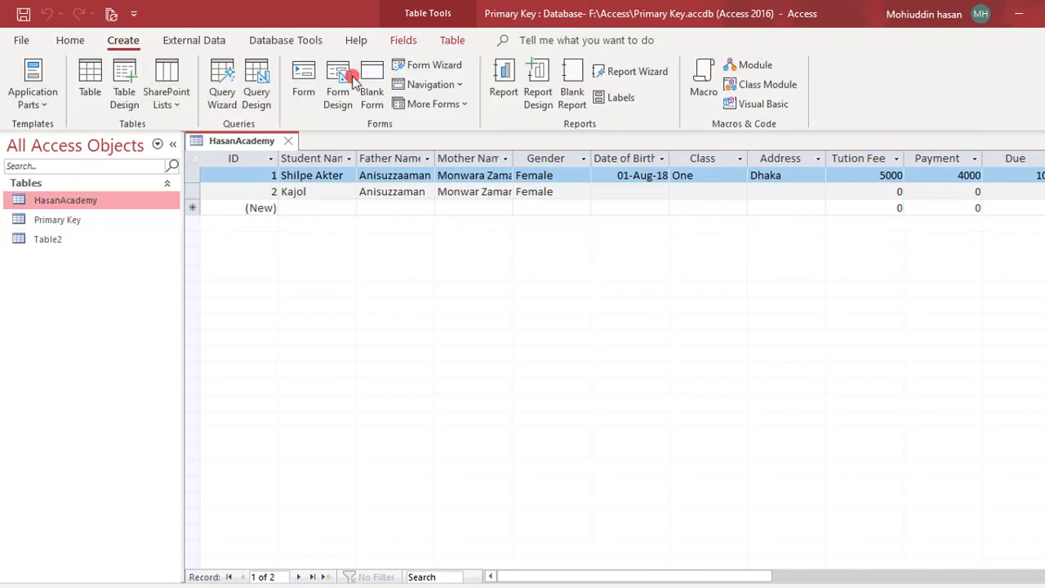
click(430, 66)
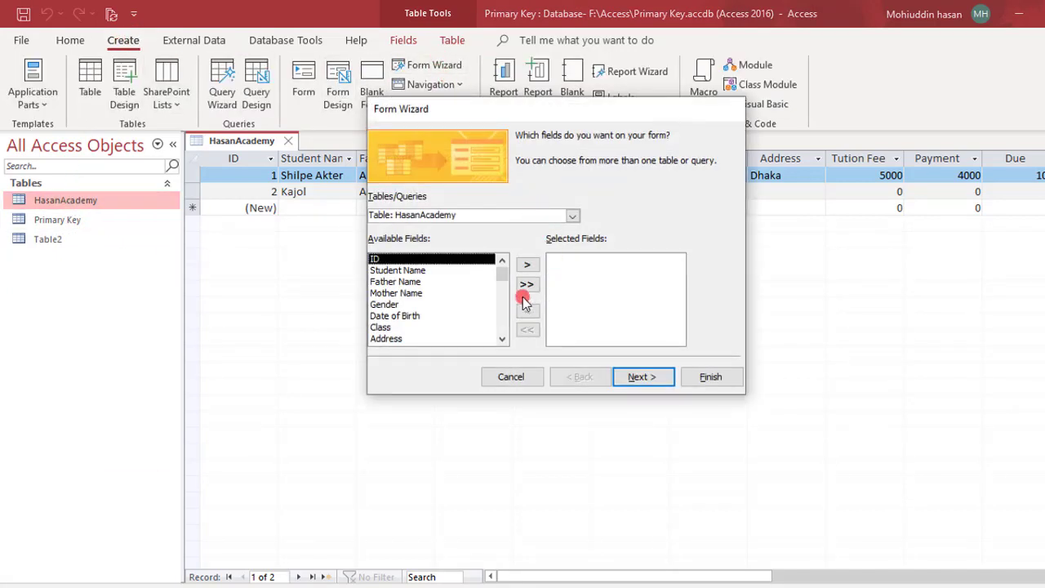
click(526, 284)
click(637, 379)
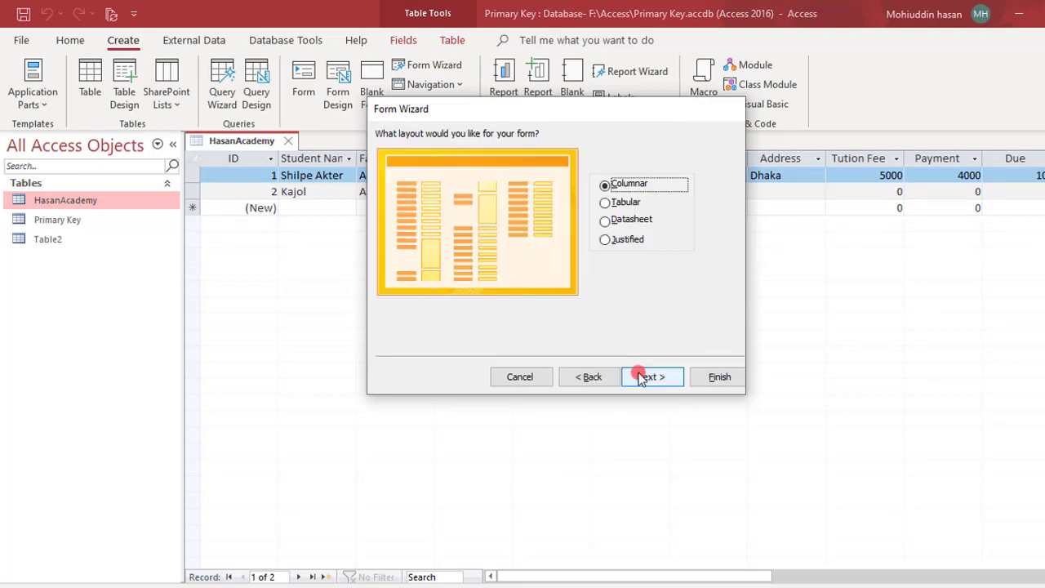
click(605, 240)
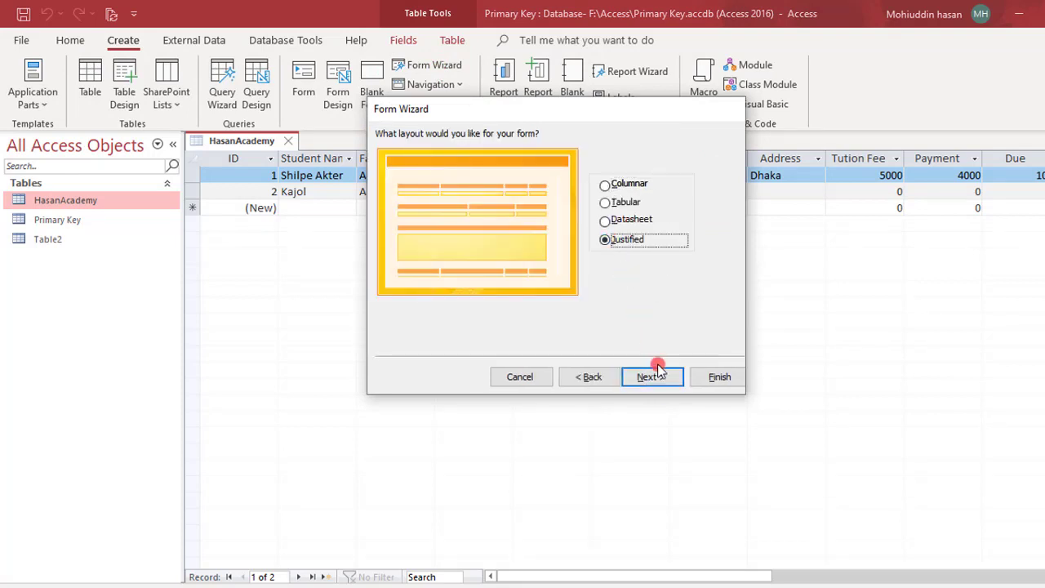
click(662, 374)
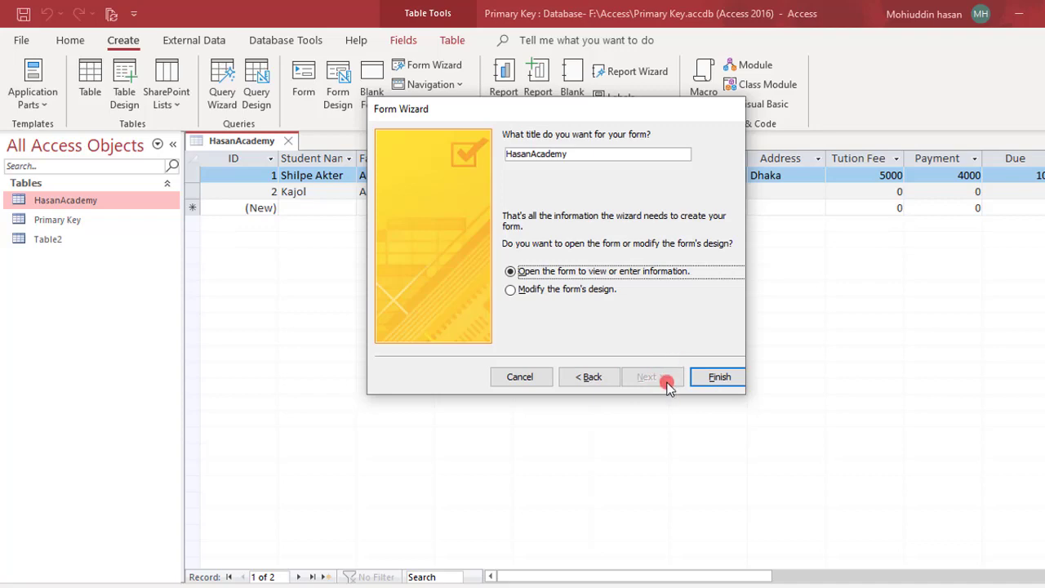
click(720, 377)
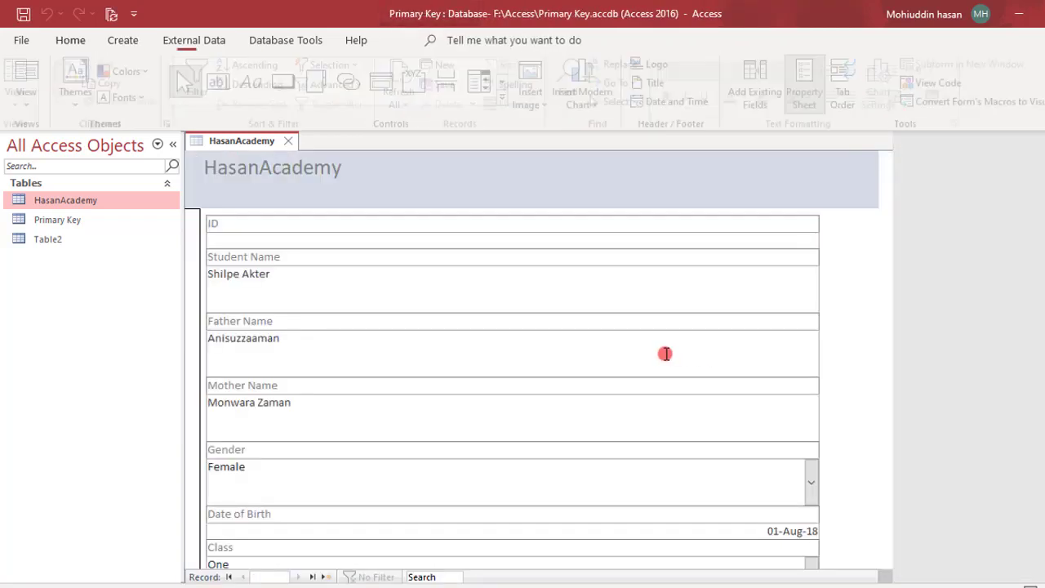
Scroll through both student records in the justified form, then return to the HasanAcademy table datasheet
scroll(525, 268, down, 2)
scroll(526, 264, down, 1)
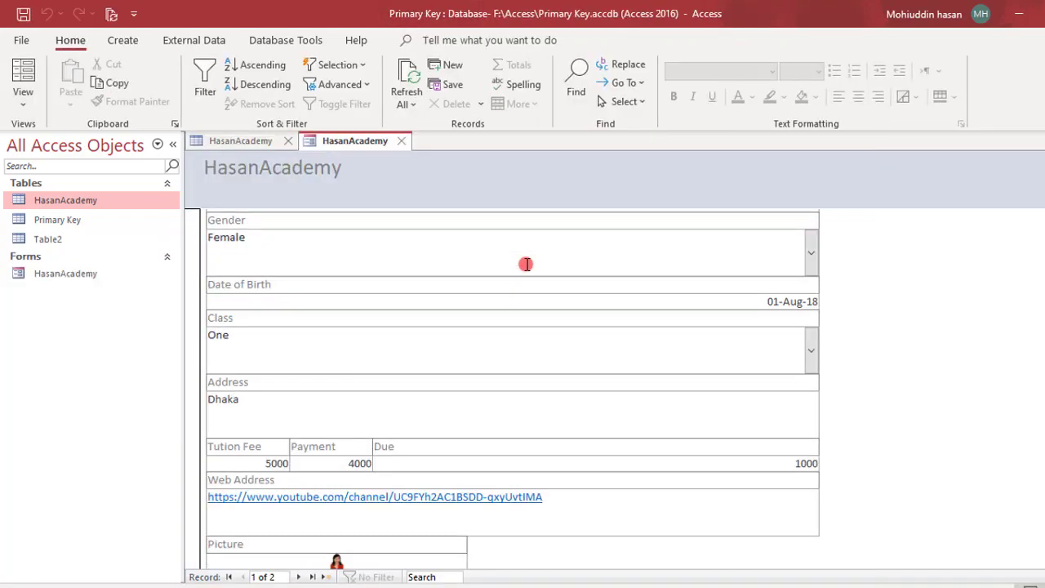
scroll(526, 263, up, 3)
scroll(526, 269, down, 3)
scroll(525, 264, up, 3)
scroll(531, 269, down, 3)
click(300, 578)
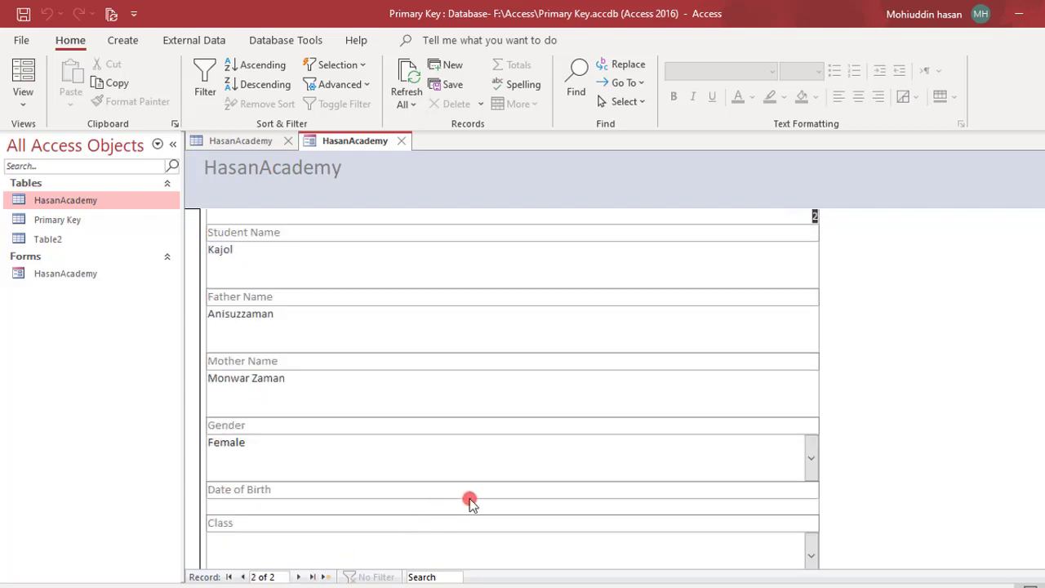
scroll(469, 499, down, 3)
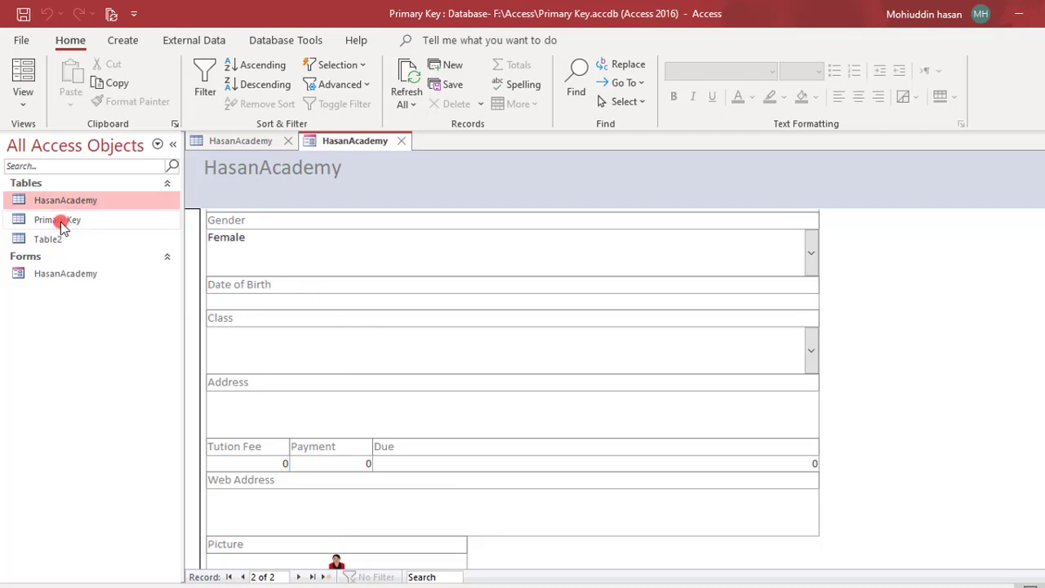
double_click(84, 207)
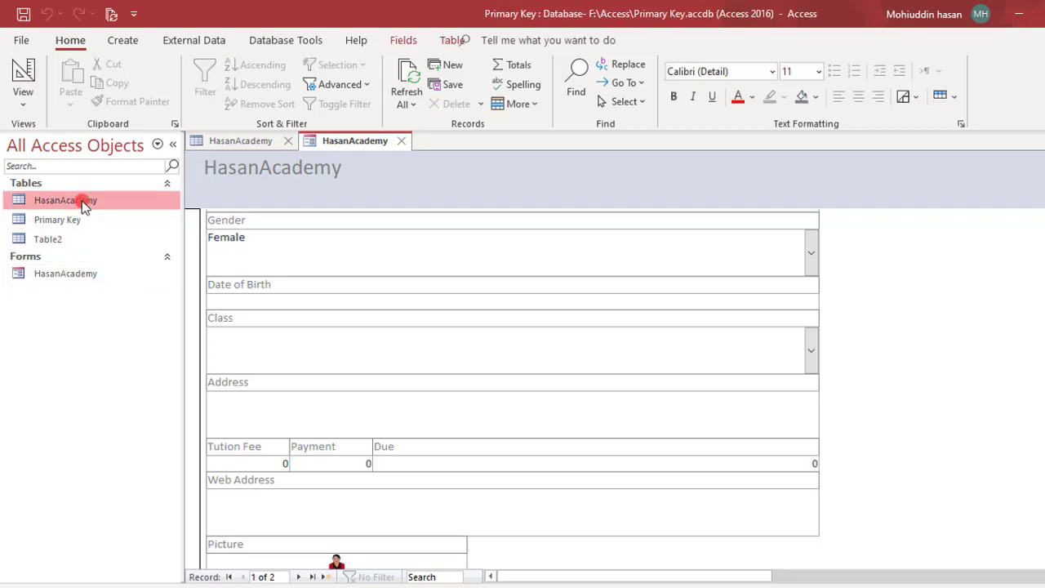
drag(716, 574, 607, 556)
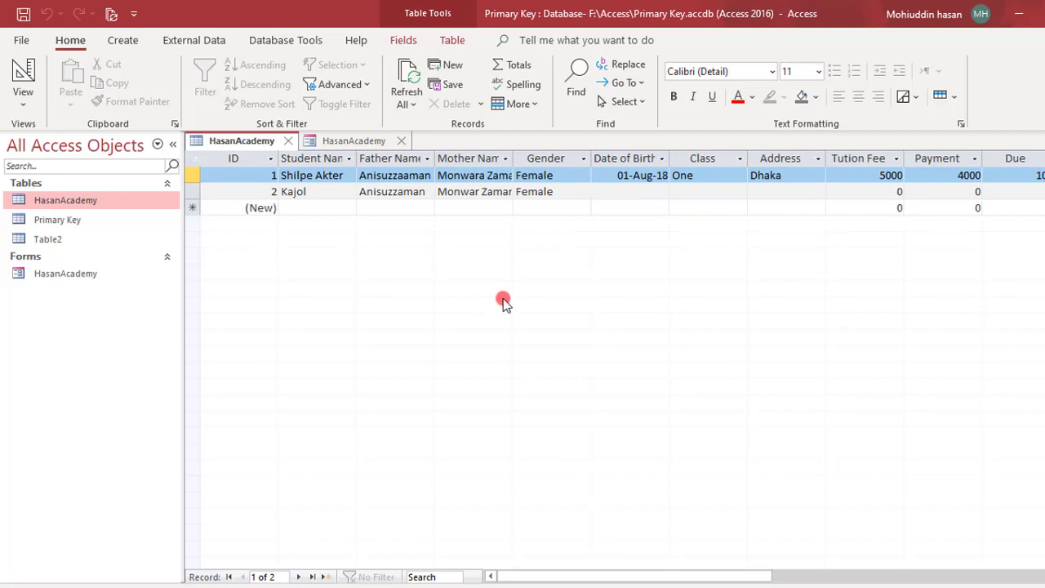